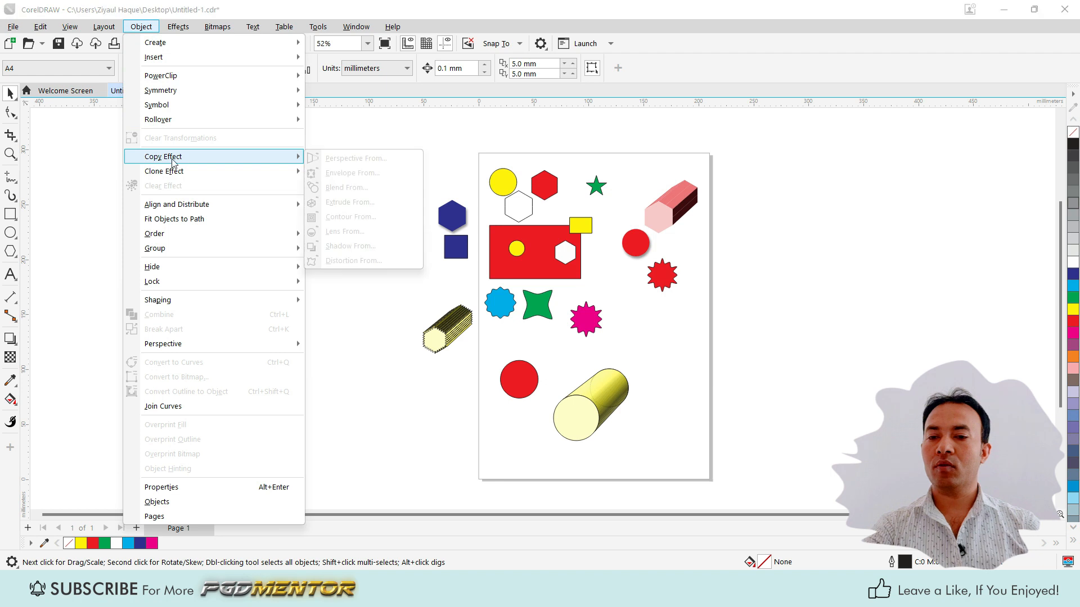
mouse_move(159, 182)
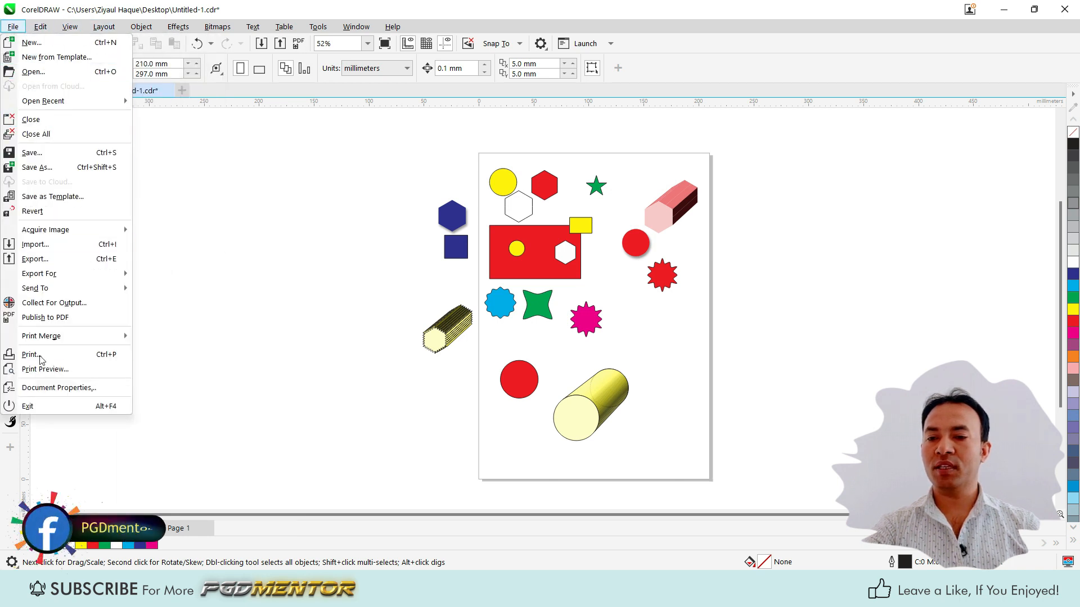
click(247, 249)
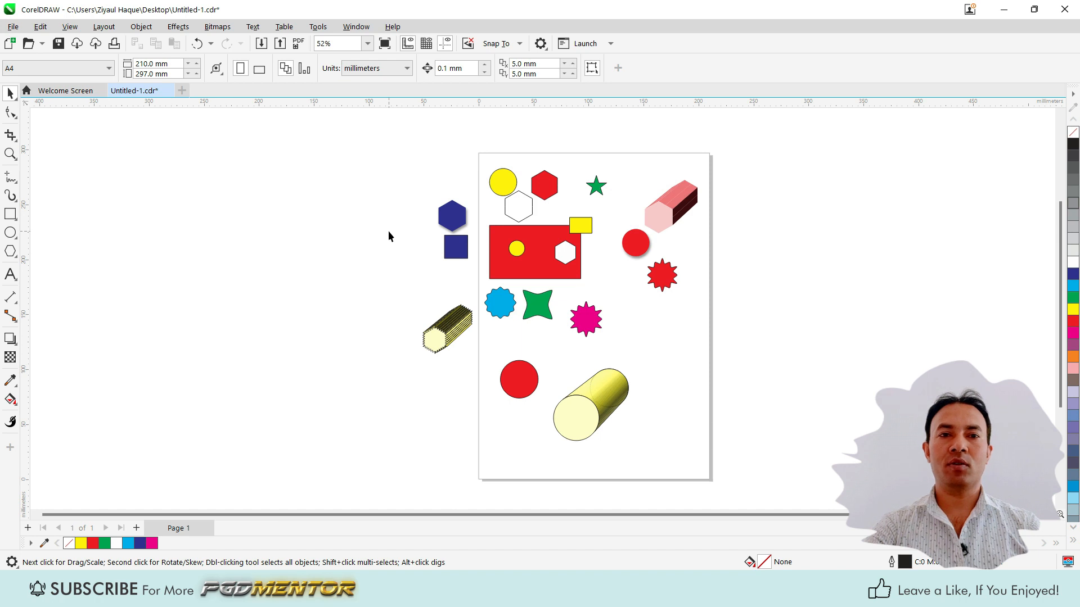
click(287, 230)
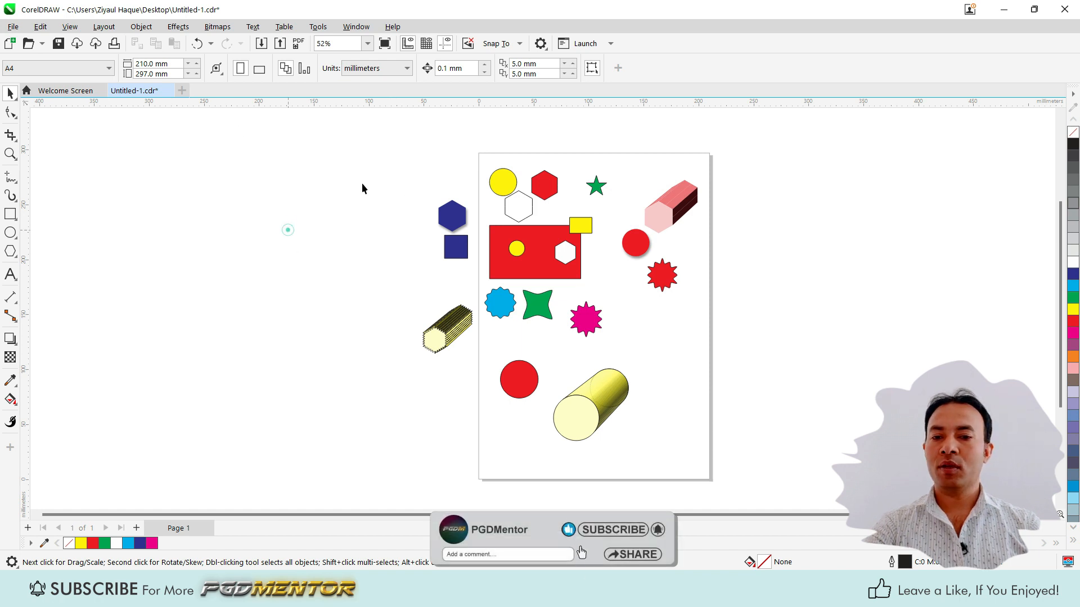
- Move all the shapes together off the page to the empty area on its right, leaving the page blank
drag(372, 139, 773, 498)
drag(590, 272, 880, 253)
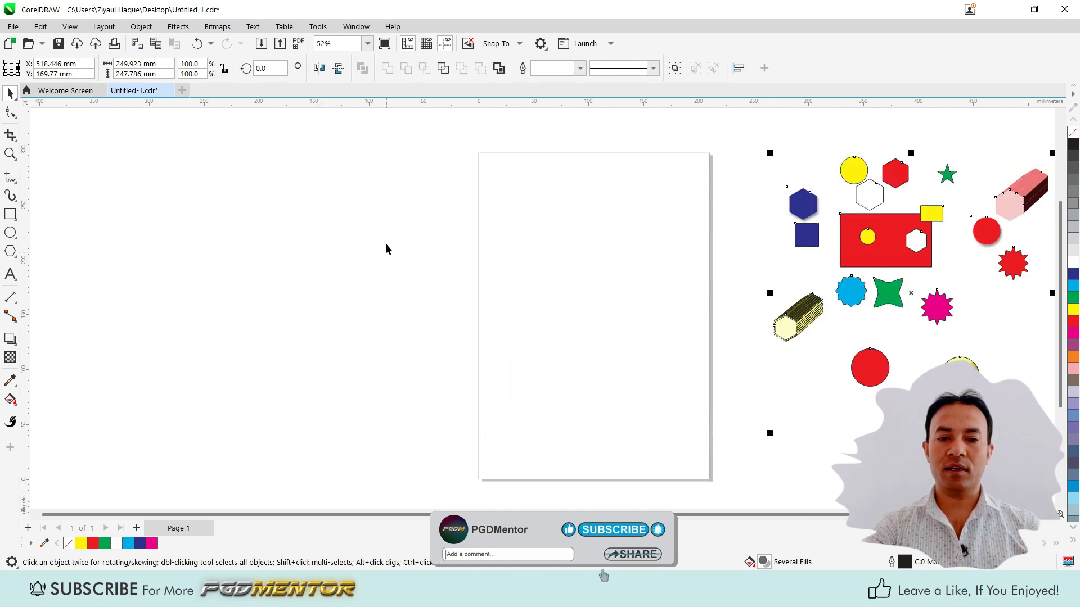
click(385, 244)
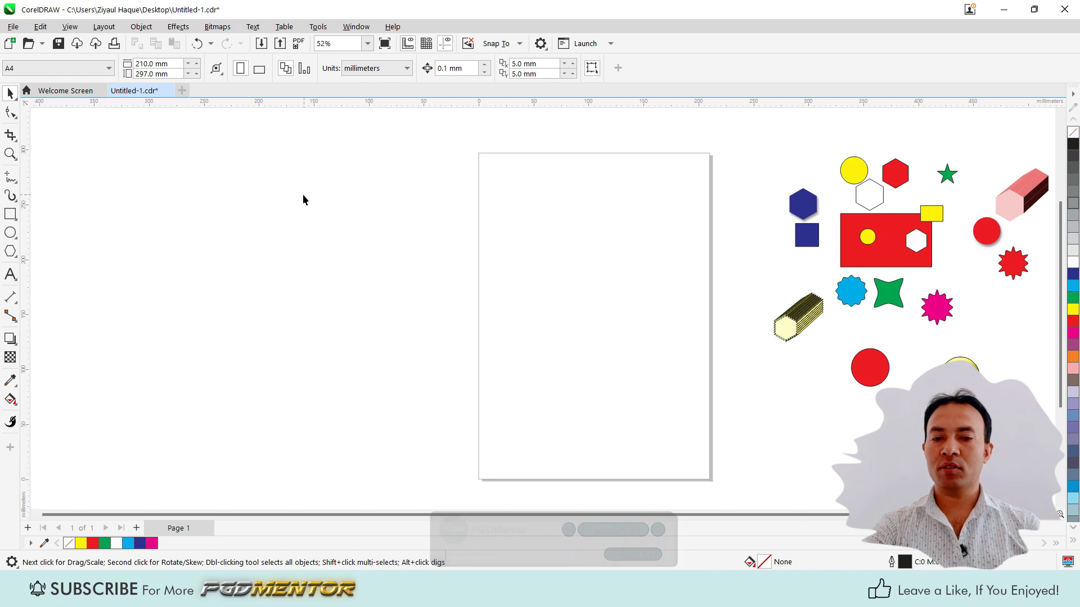
- Open the Align and Distribute docker
click(141, 26)
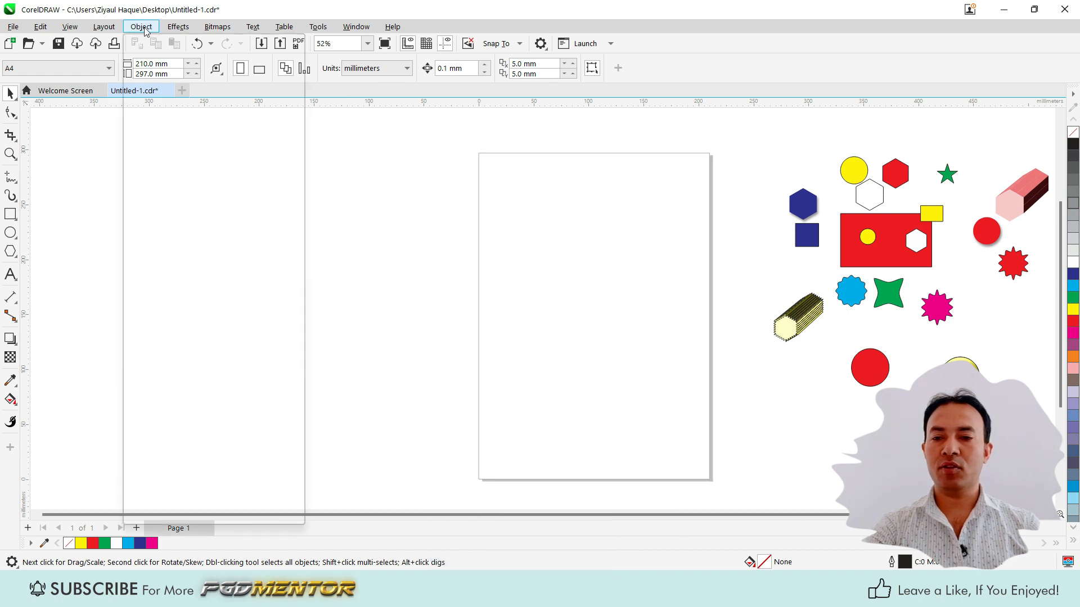
mouse_move(152, 211)
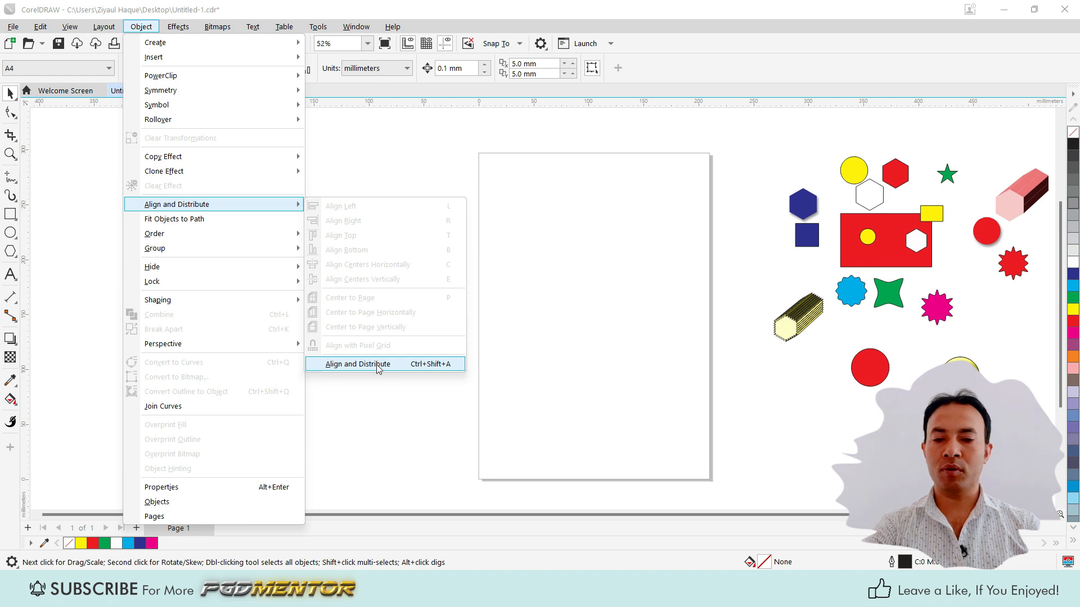
click(353, 5)
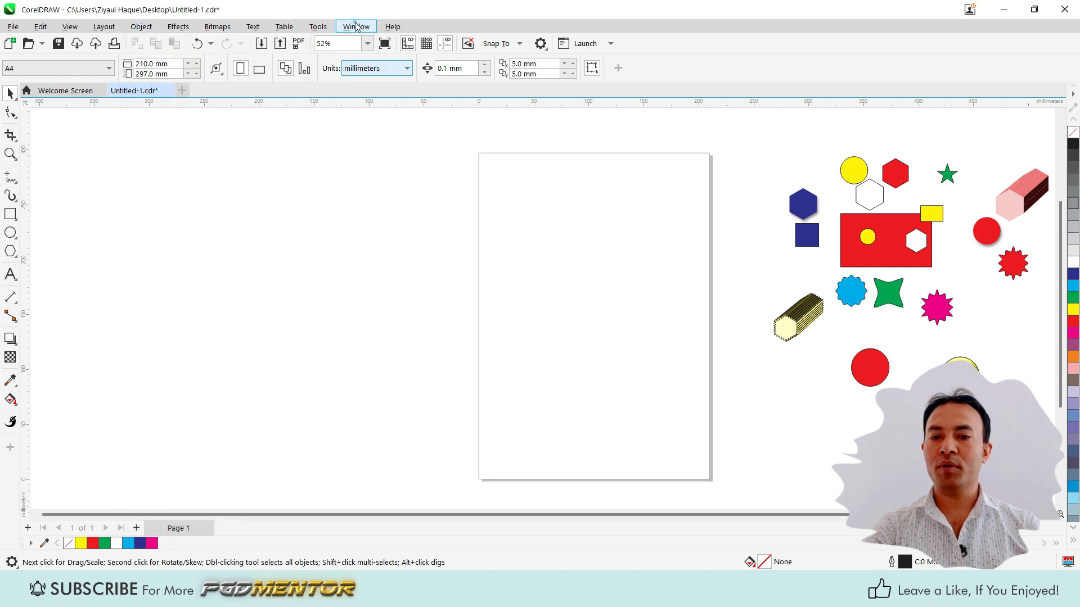
click(356, 27)
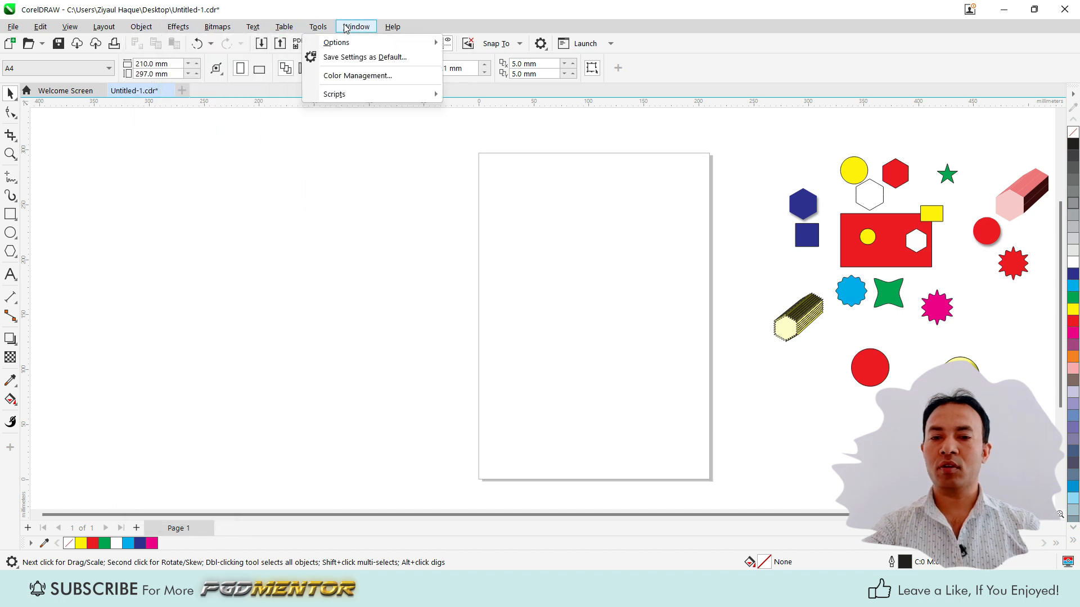
mouse_move(350, 26)
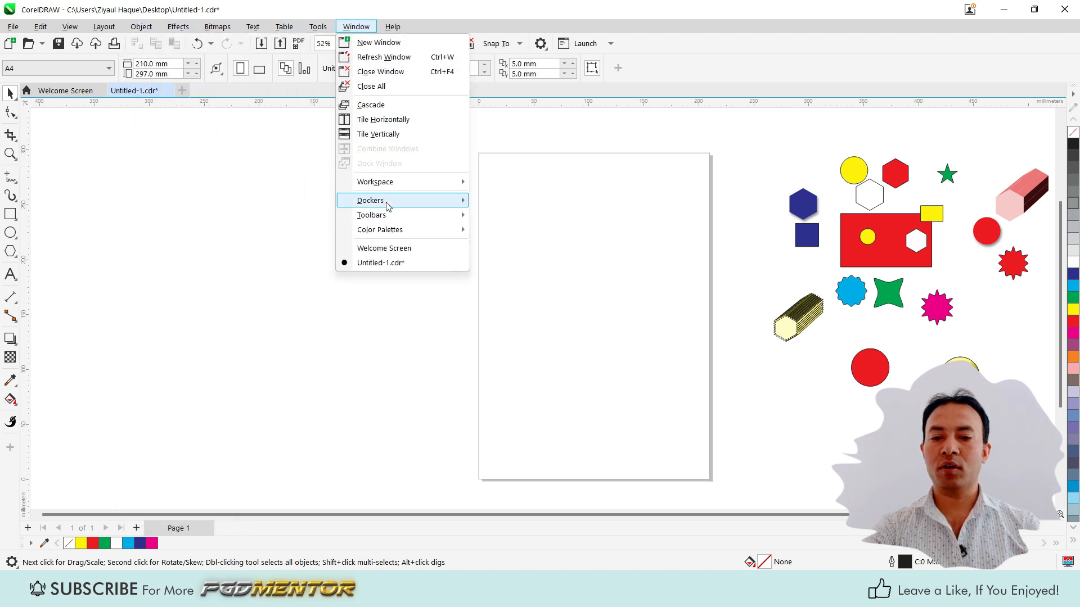
mouse_move(386, 201)
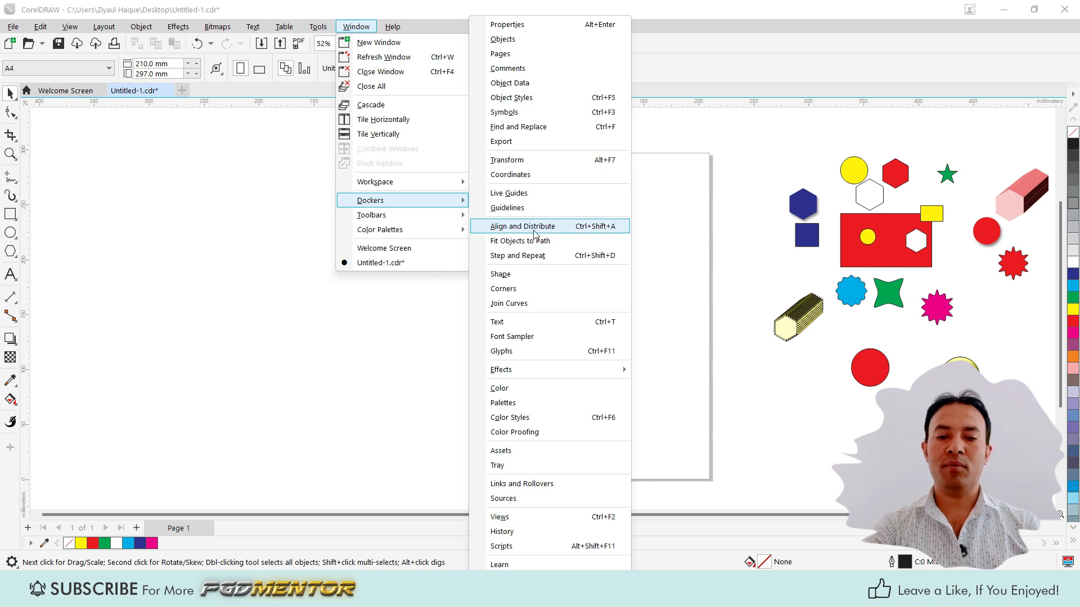
click(543, 227)
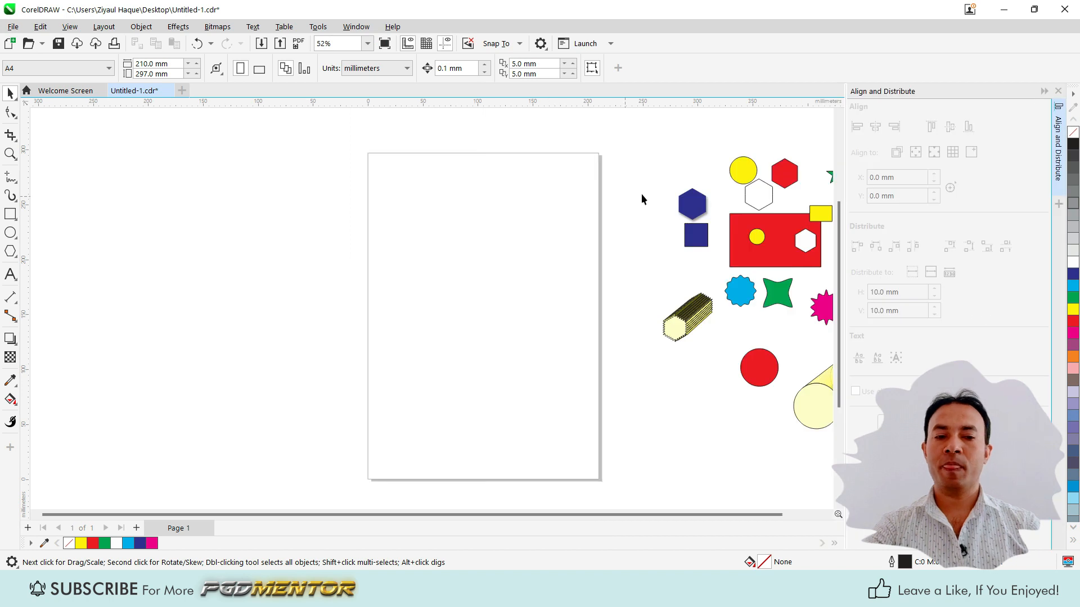
click(666, 166)
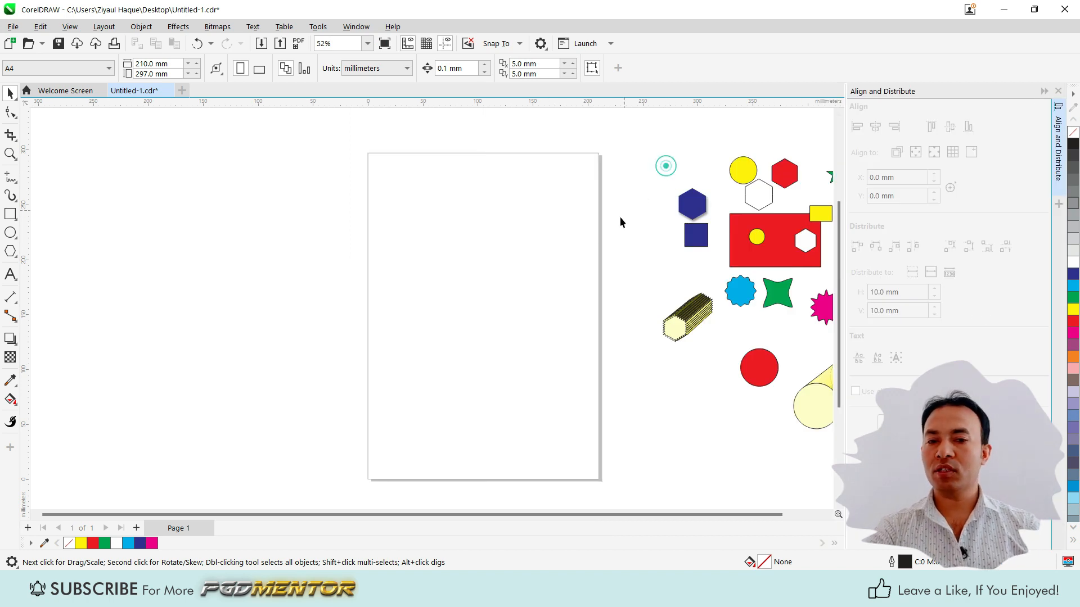
- Draw a rectangle about 174 × 84 mm in the upper part of the page, with alignment set to the active objects
click(10, 213)
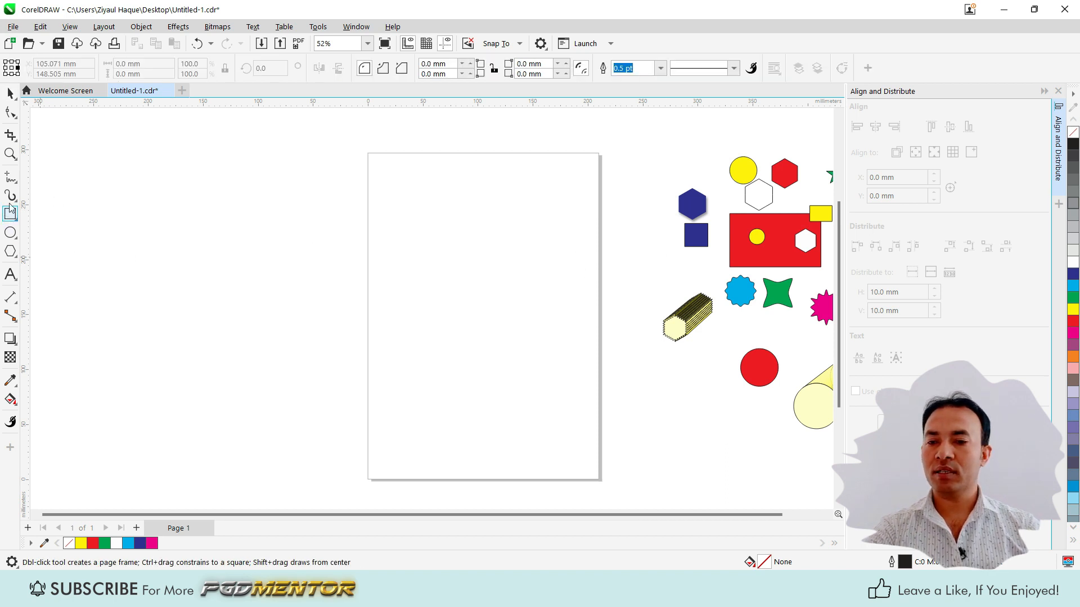
mouse_move(387, 180)
mouse_down()
mouse_move(581, 262)
mouse_move(578, 273)
mouse_up()
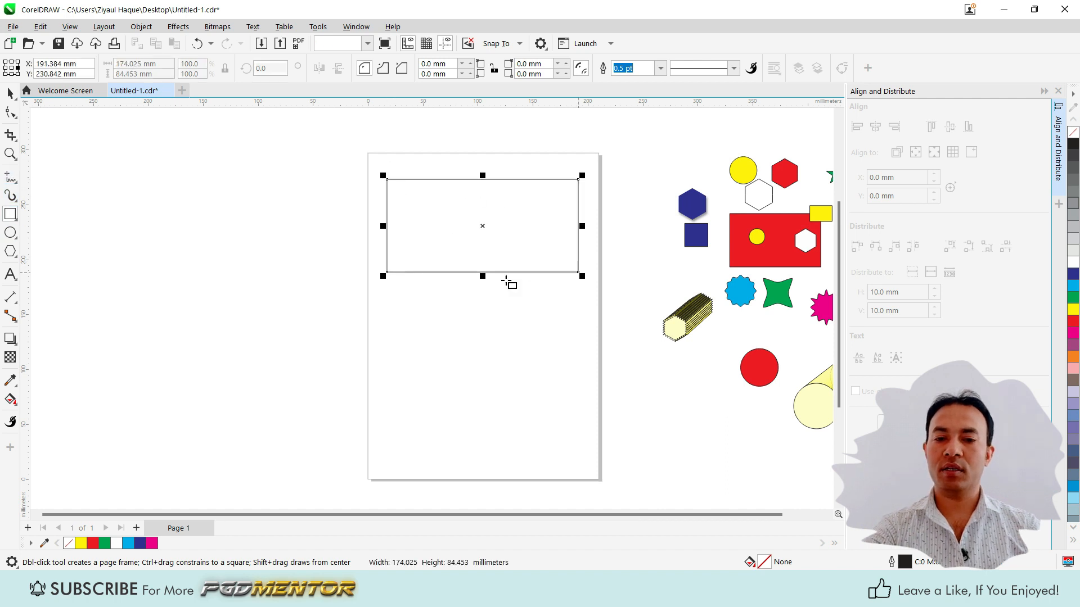
key(space)
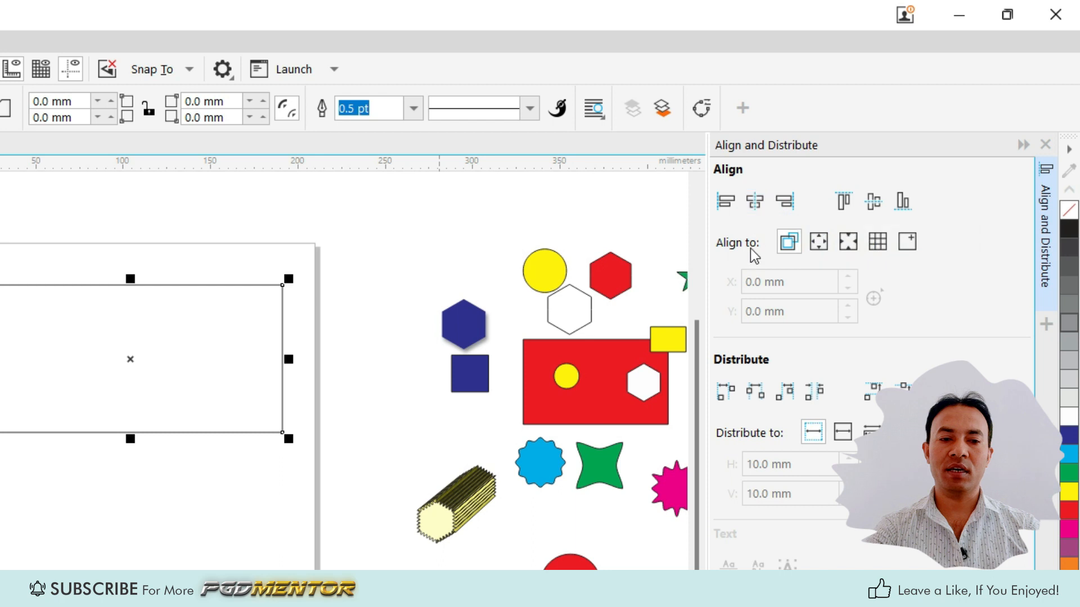
click(788, 242)
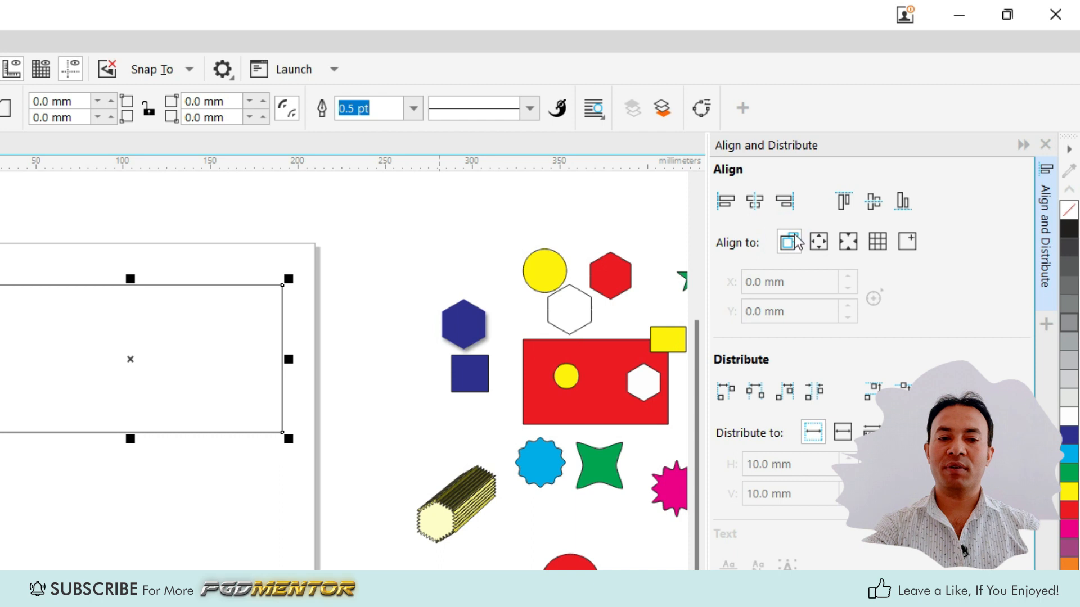
click(399, 180)
click(314, 258)
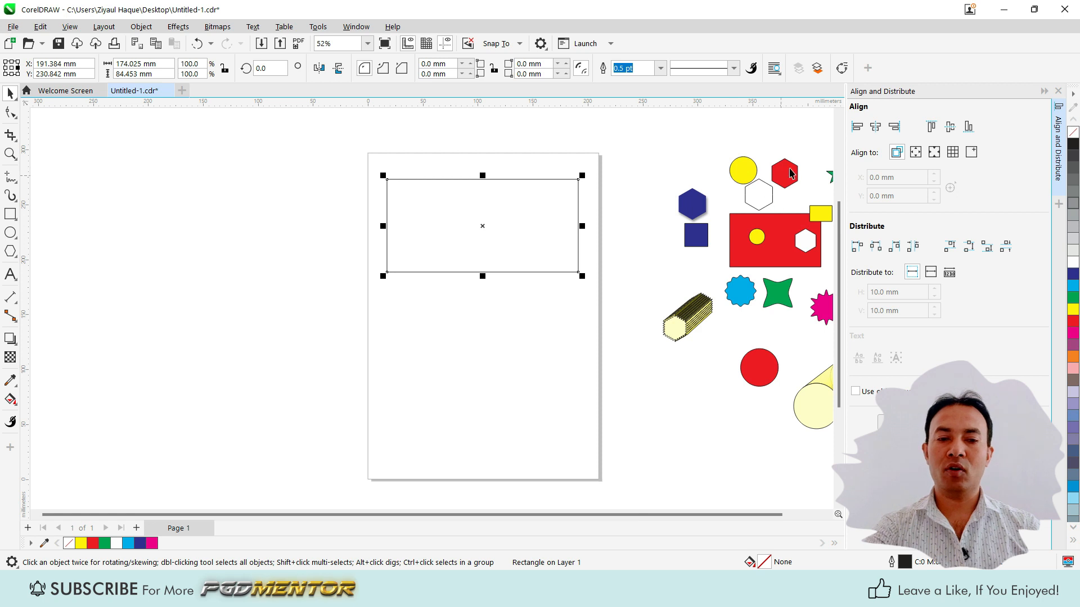
- Move the blue square from the shape collection to just outside the page's right edge, beside the rectangle
click(789, 173)
click(743, 175)
click(696, 242)
drag(696, 243, 627, 208)
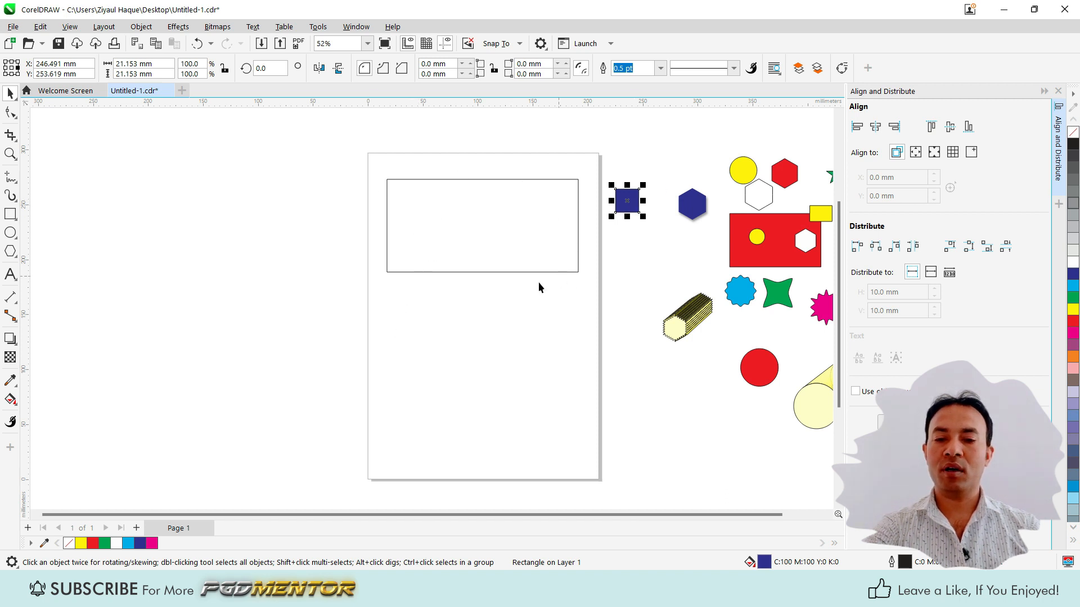
- Align the blue square to the left and top edges of the large rectangle
shift+click(416, 208)
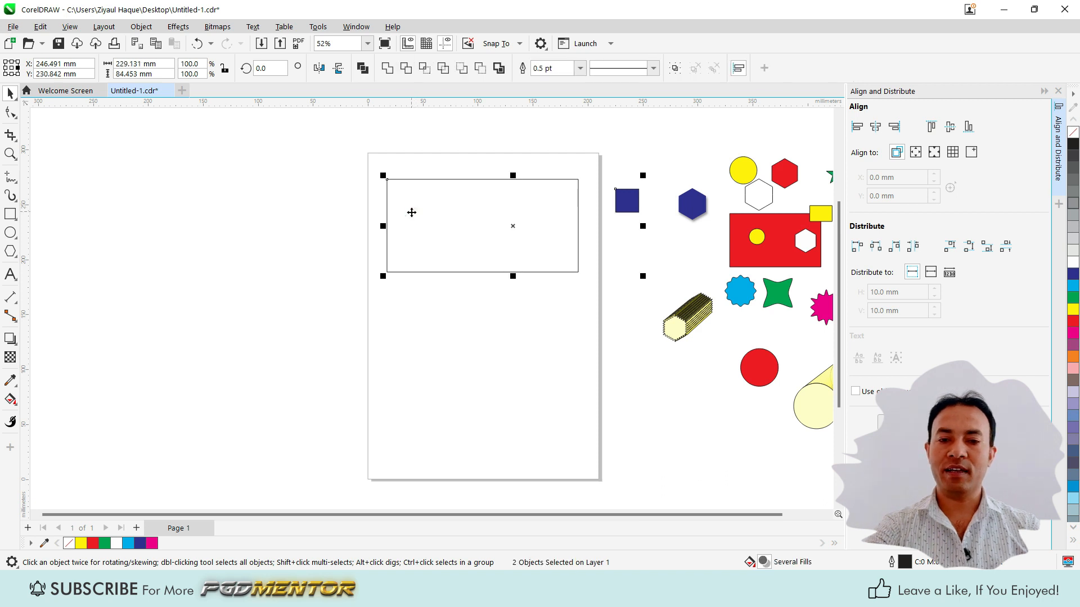
click(857, 127)
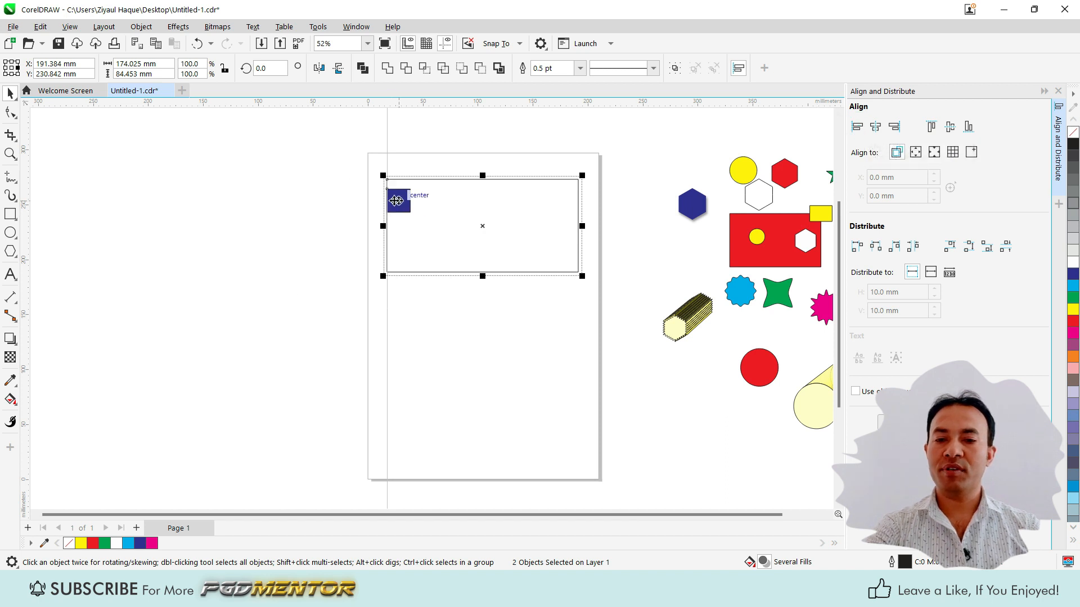
scroll(397, 209, up, 3)
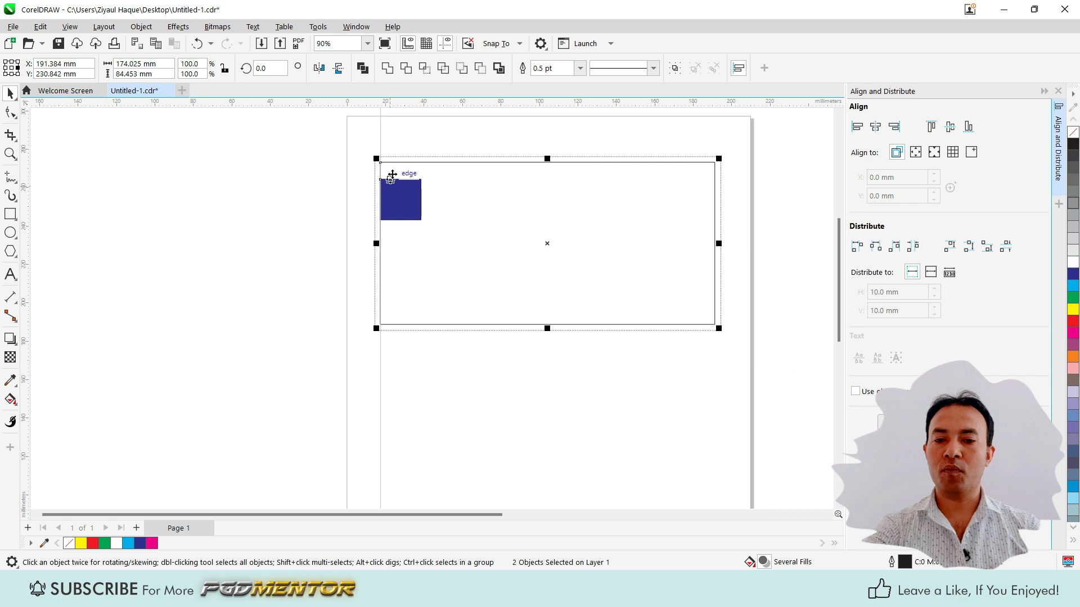
click(931, 127)
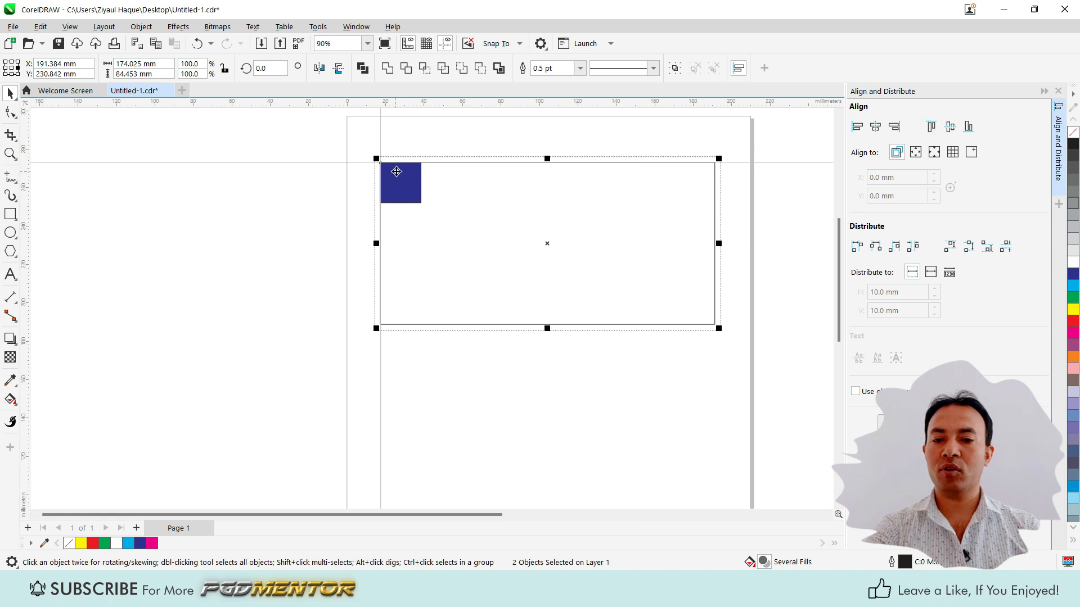
- Bring the light-blue scalloped shape beside the page, then center it horizontally in the rectangle and align it to the top edge
drag(309, 138, 487, 252)
scroll(388, 189, down, 2)
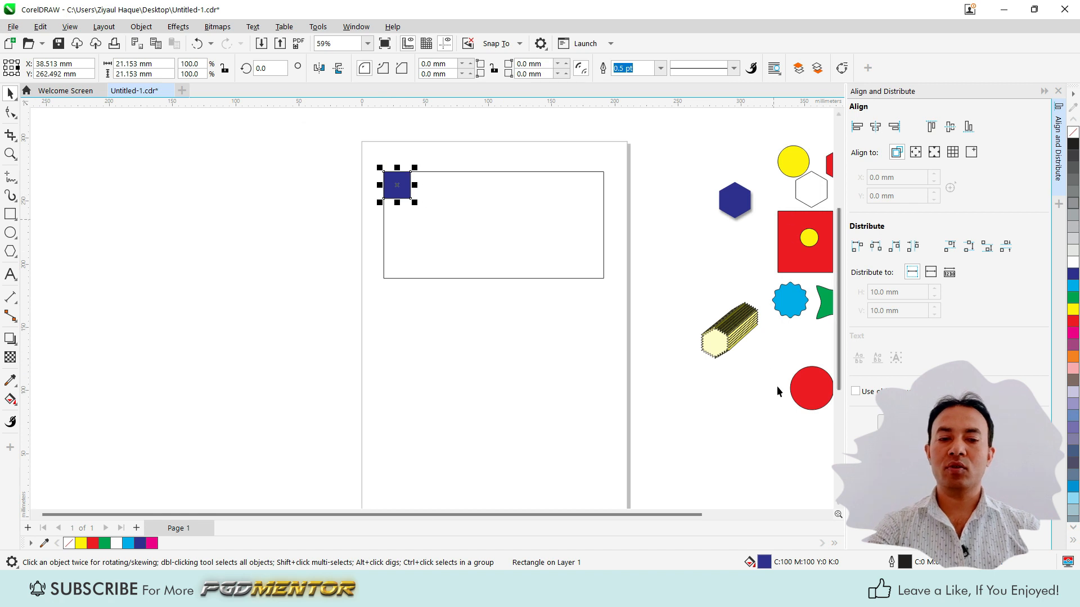
drag(790, 298, 650, 217)
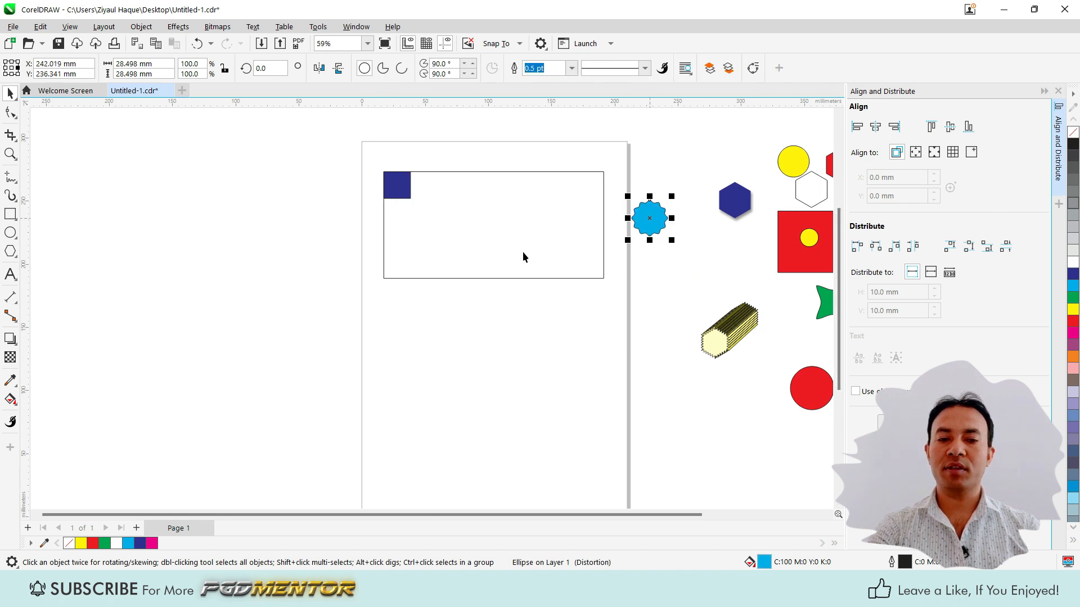
shift+click(513, 225)
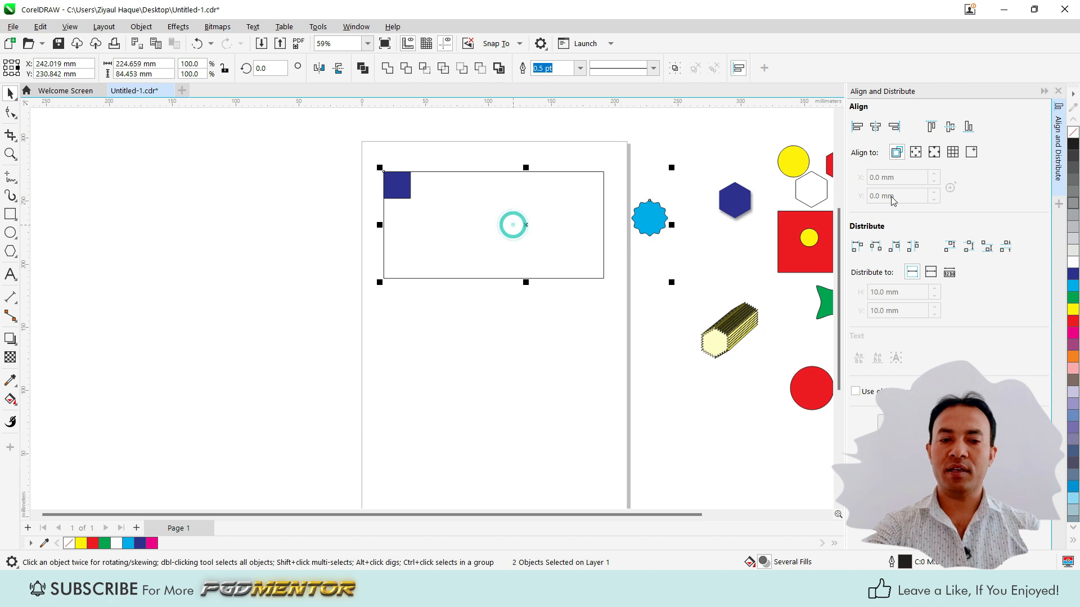
click(876, 127)
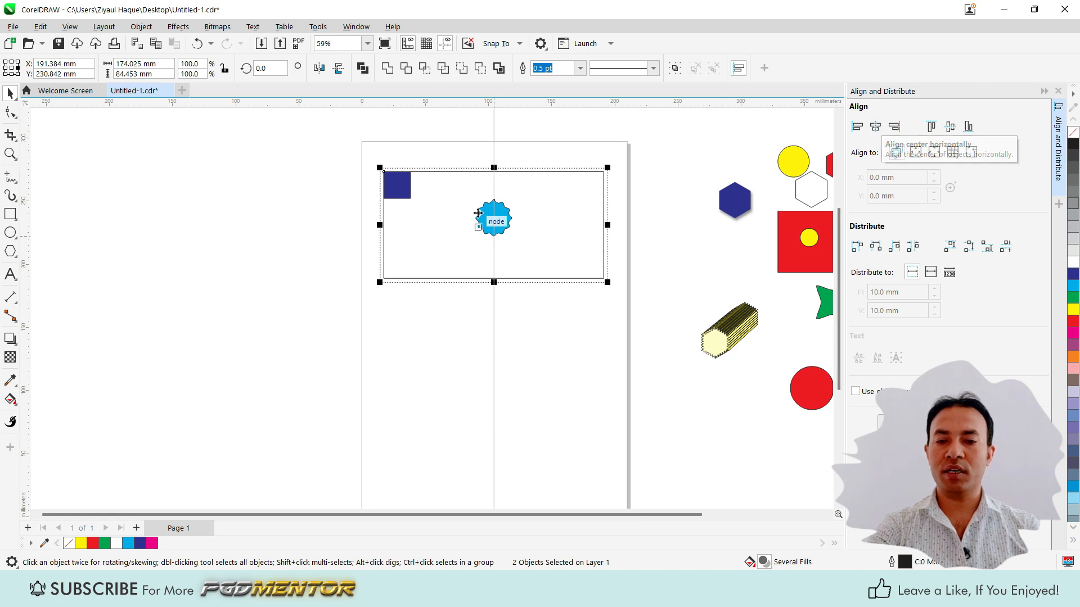
scroll(496, 221, up, 1)
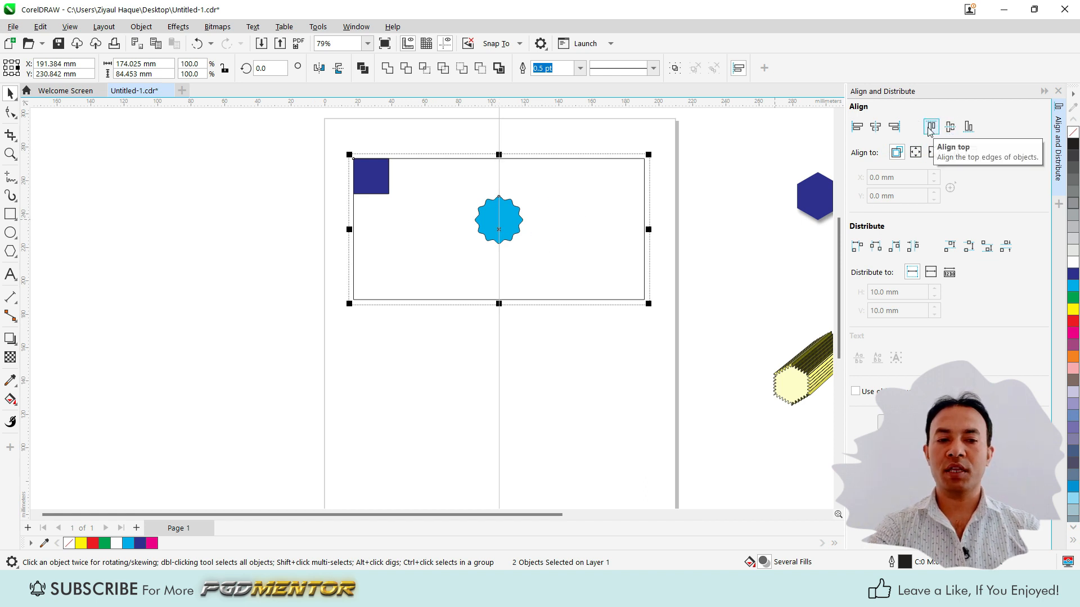
click(970, 127)
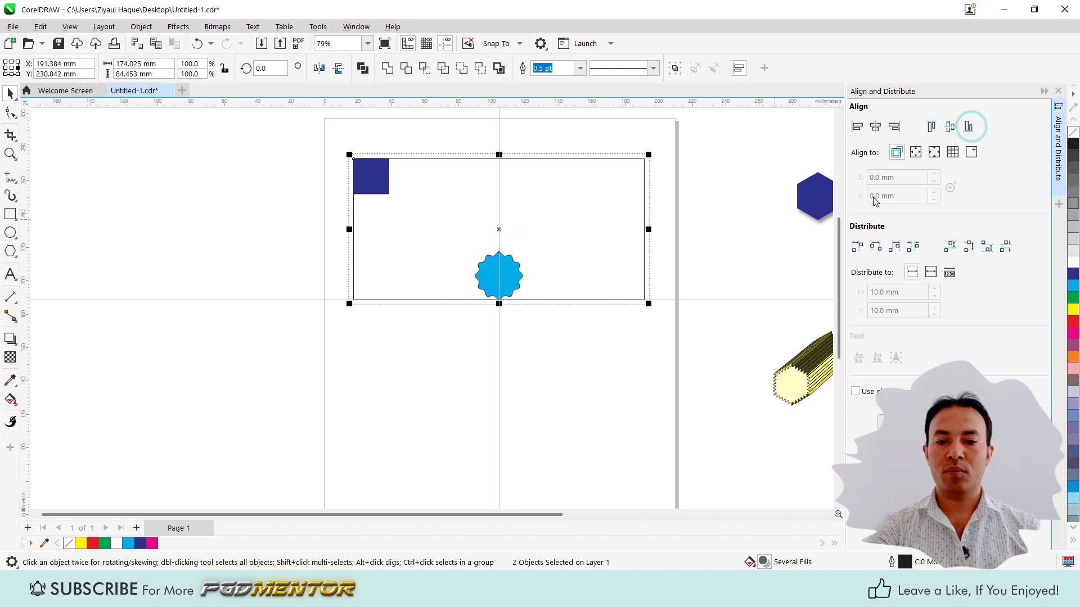
click(931, 127)
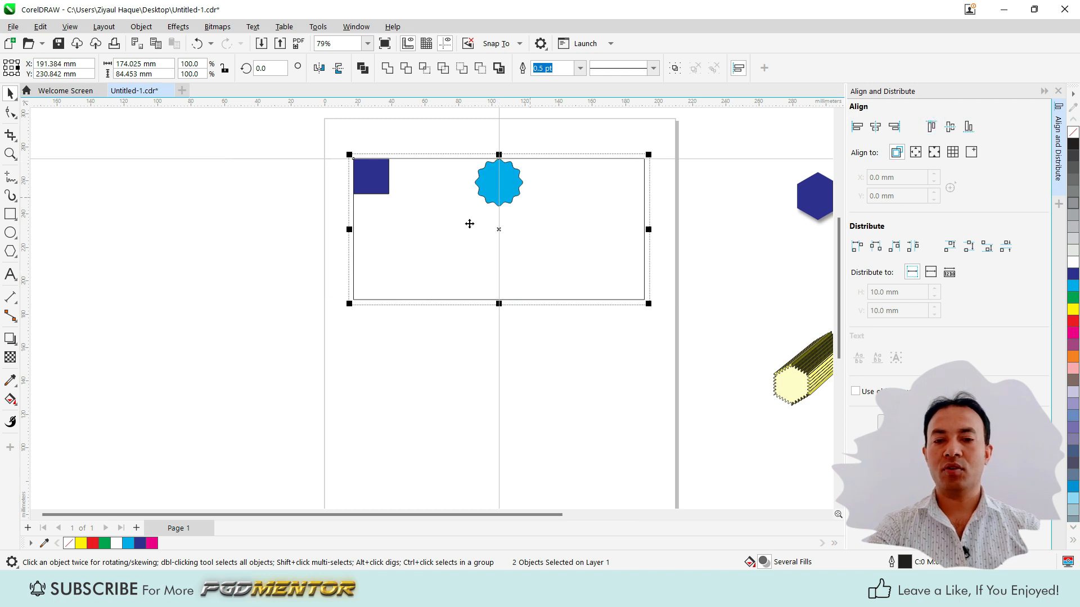
- Bring the red hexagon beside the page and align it to the rectangle's right and top edges
scroll(442, 211, down, 1)
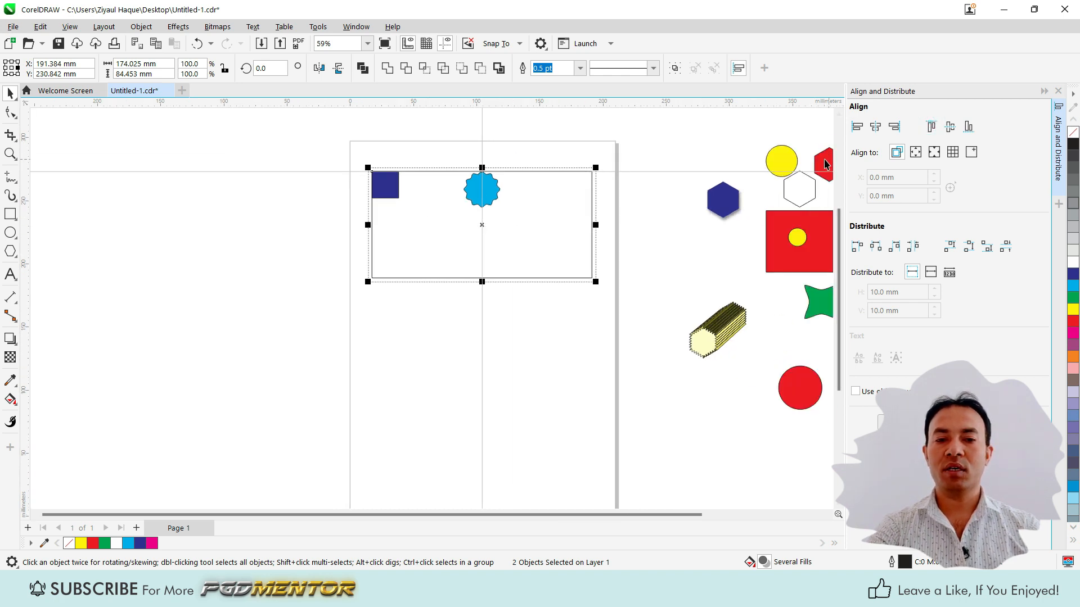
drag(811, 167, 650, 203)
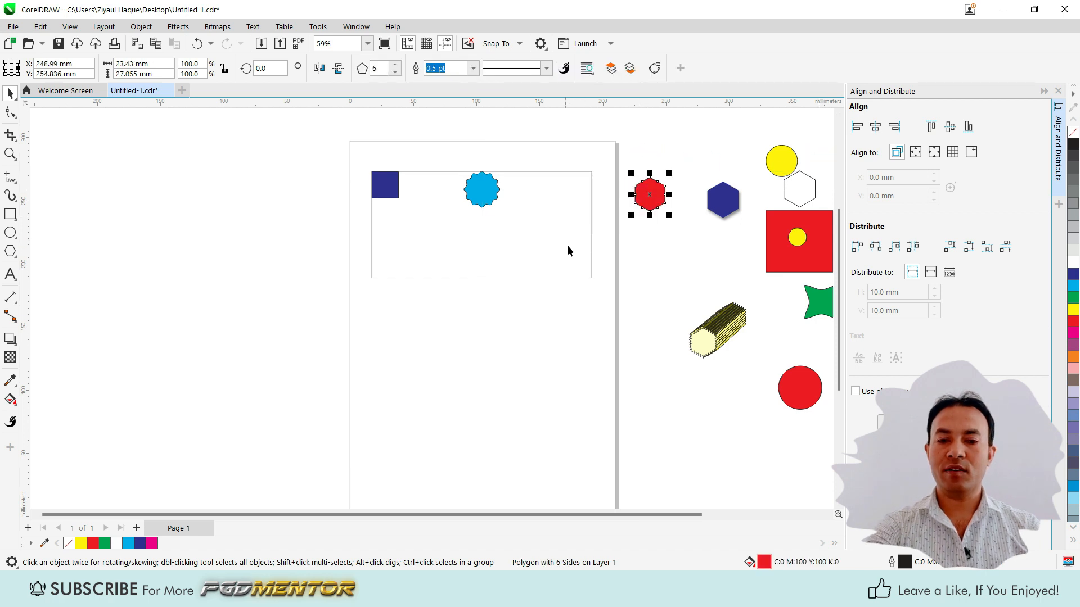
shift+click(518, 231)
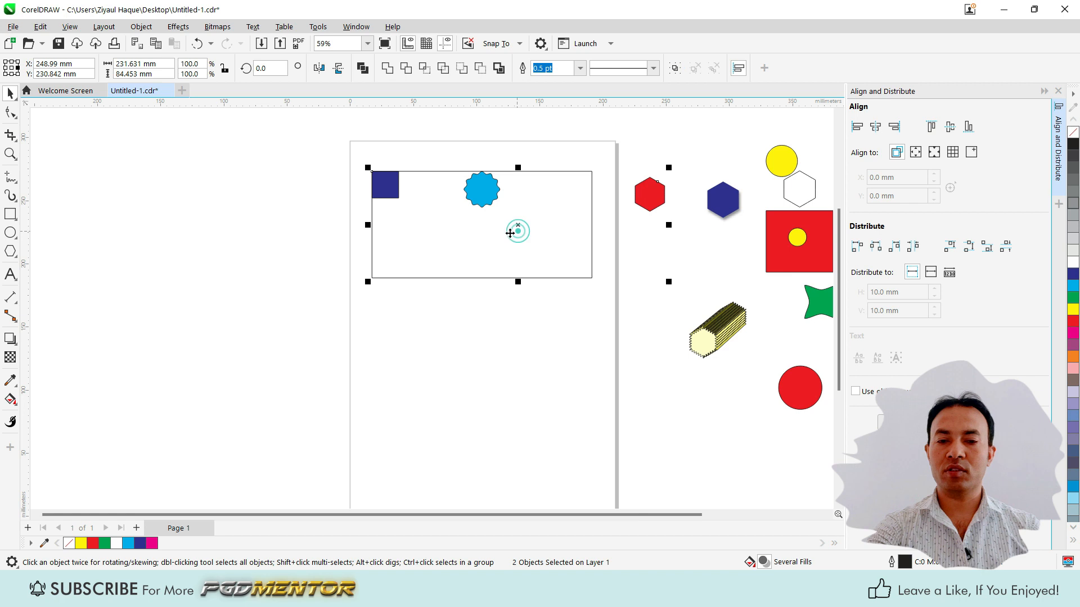
click(894, 127)
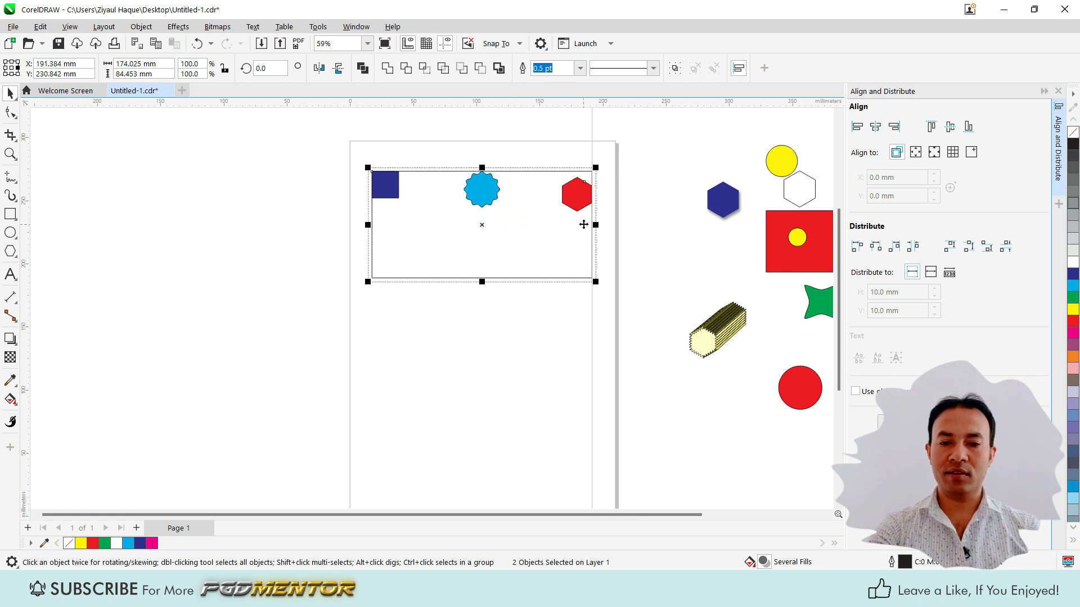
click(931, 126)
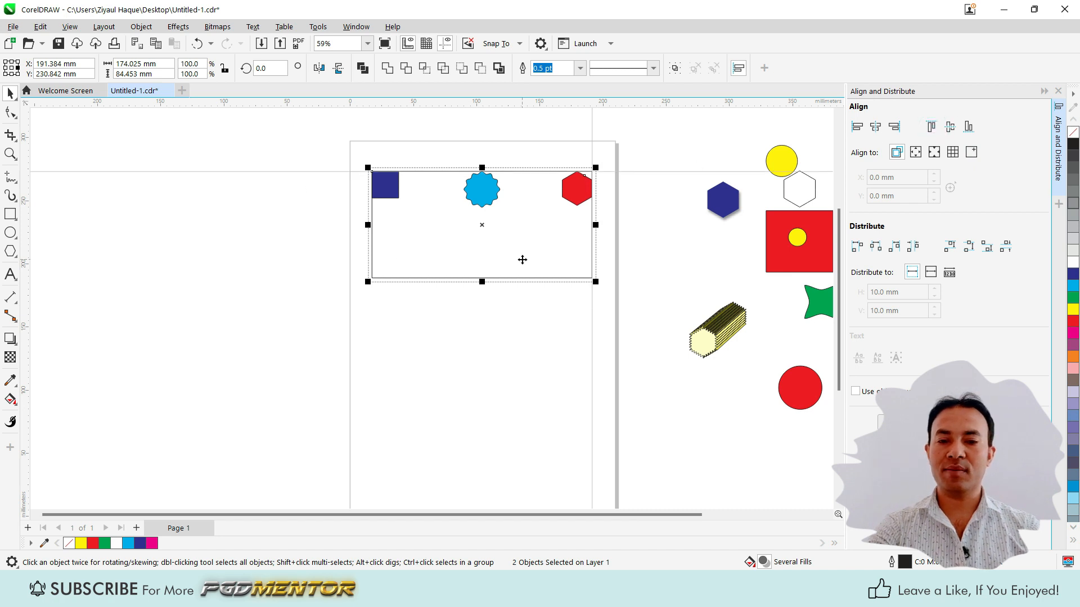
- Look up the shortcut letters listed for the alignment commands, then clear the selection
scroll(476, 227, up, 2)
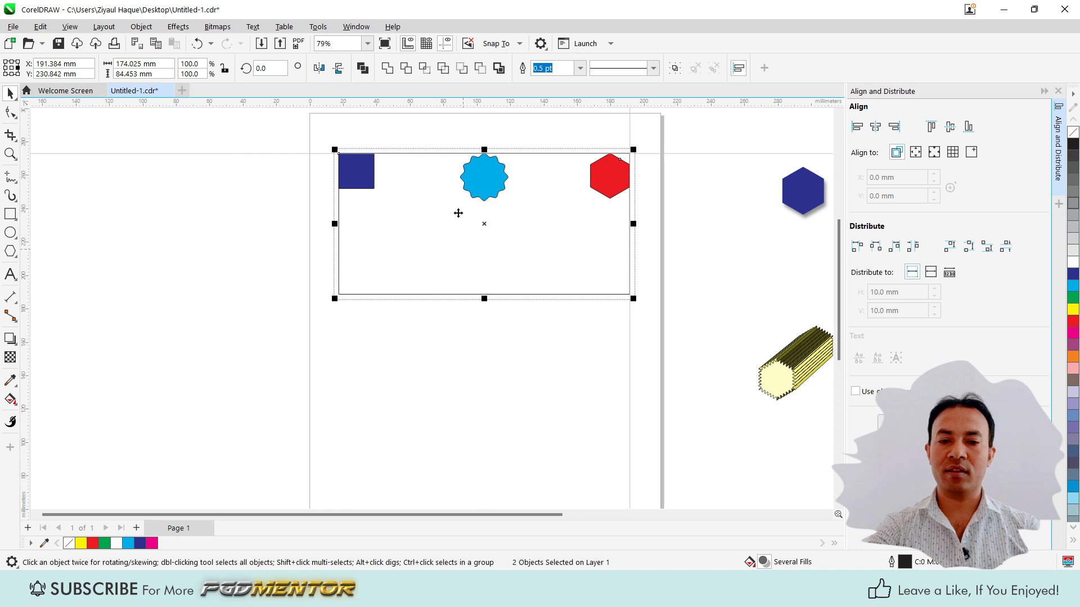
click(137, 28)
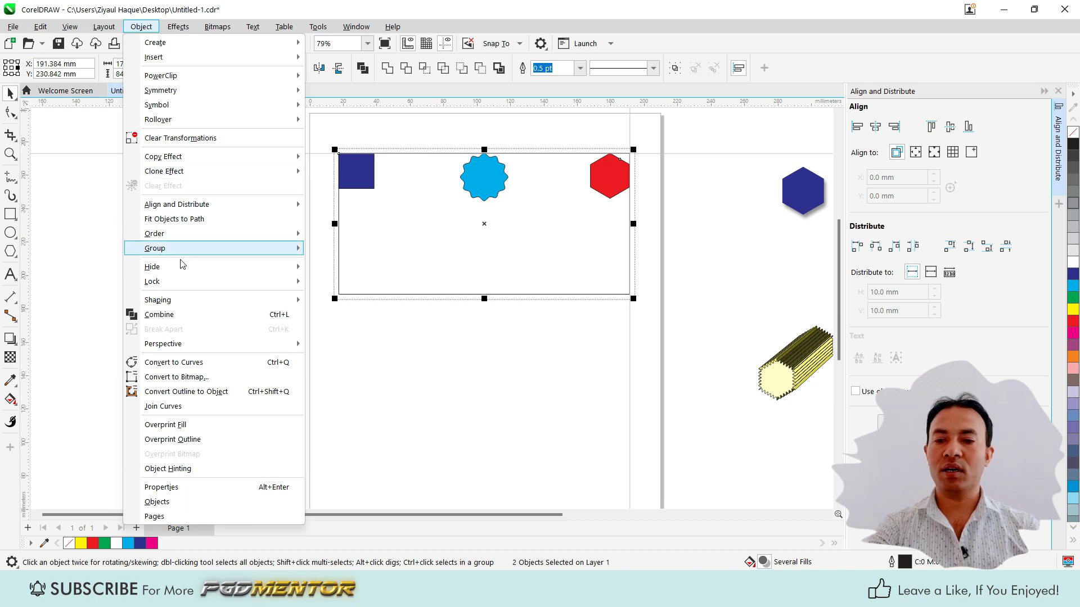
mouse_move(179, 207)
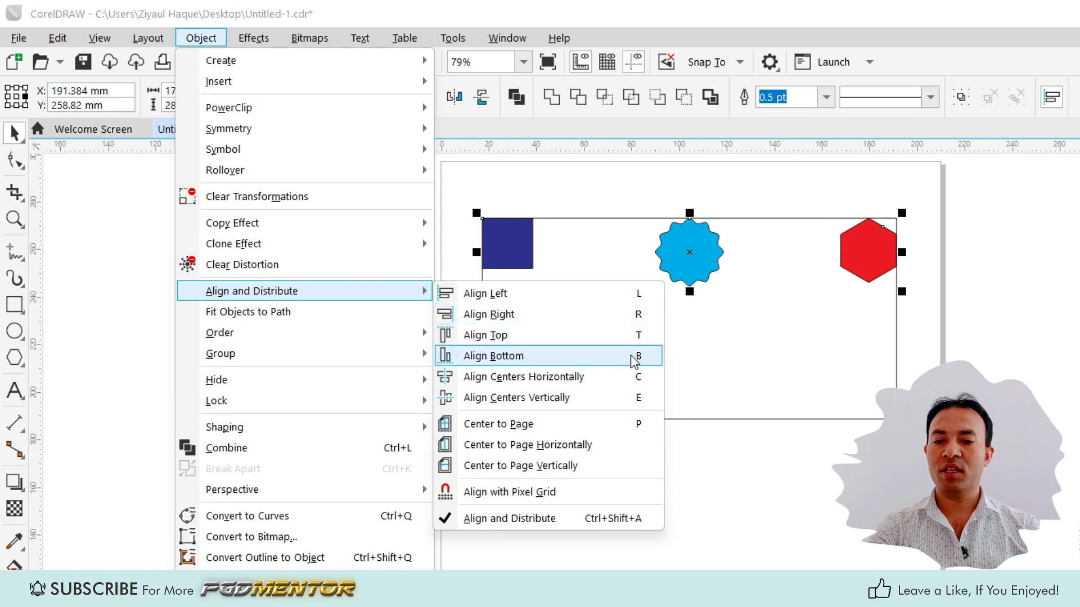
click(787, 505)
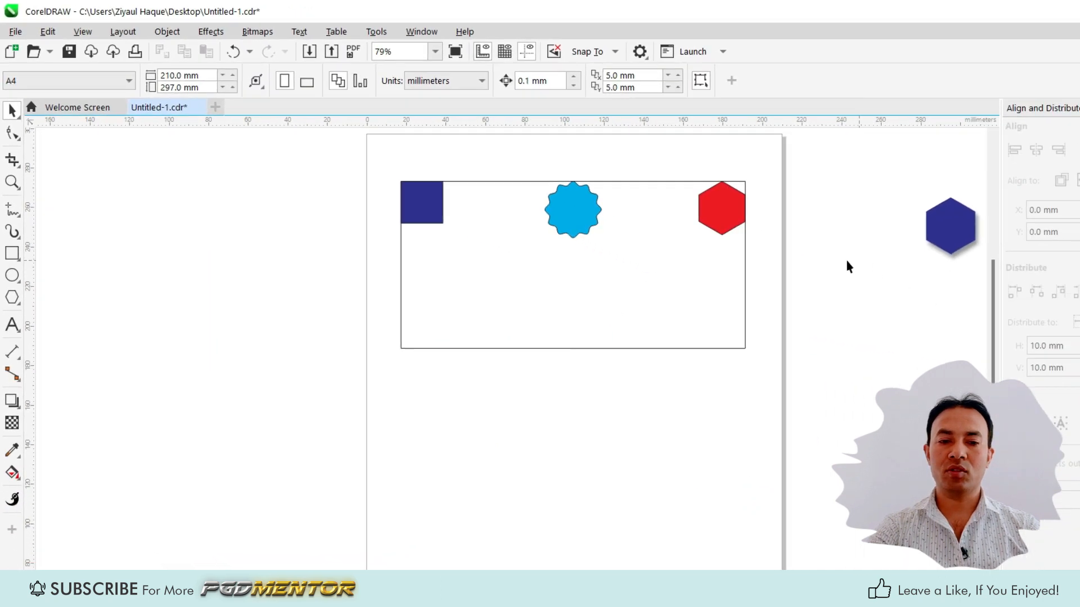
- Bring the green four-pointed shape beside the page and align it to the rectangle's bottom and left edges
scroll(481, 226, down, 1)
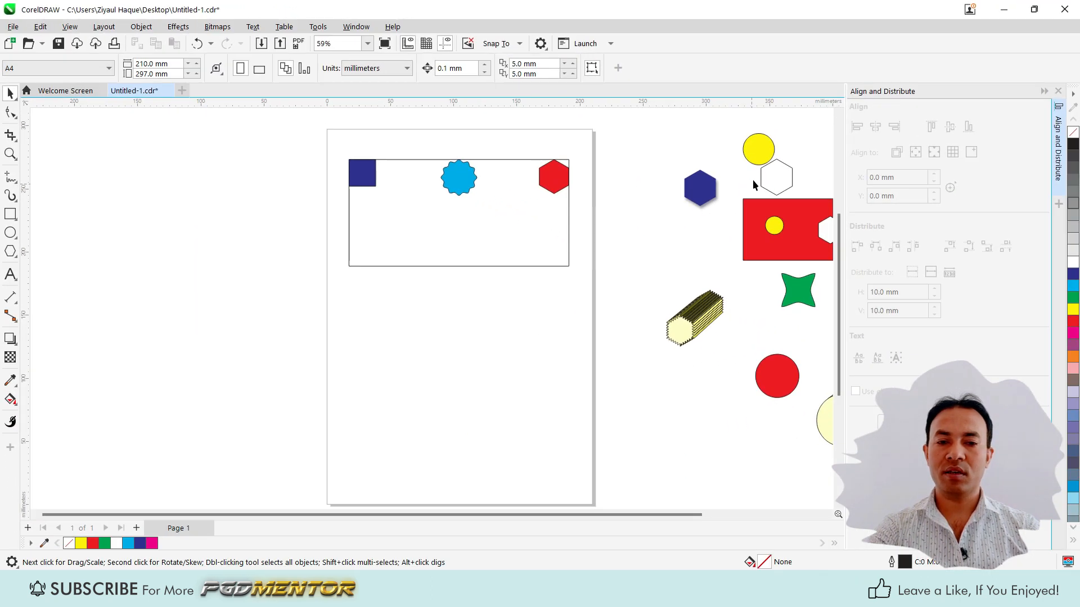
drag(784, 277, 599, 237)
shift+click(461, 225)
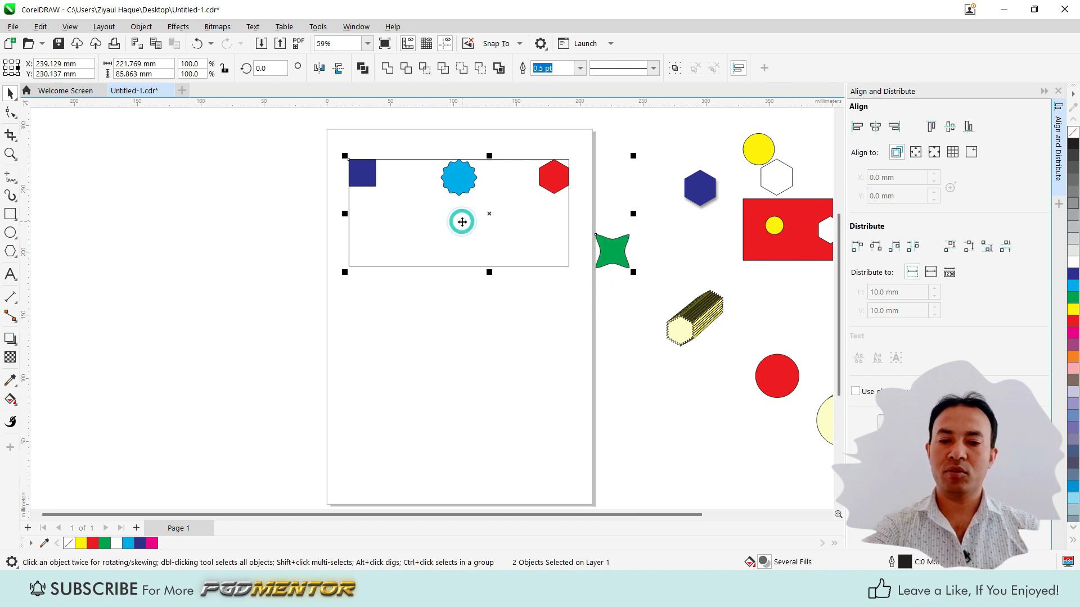
key(b)
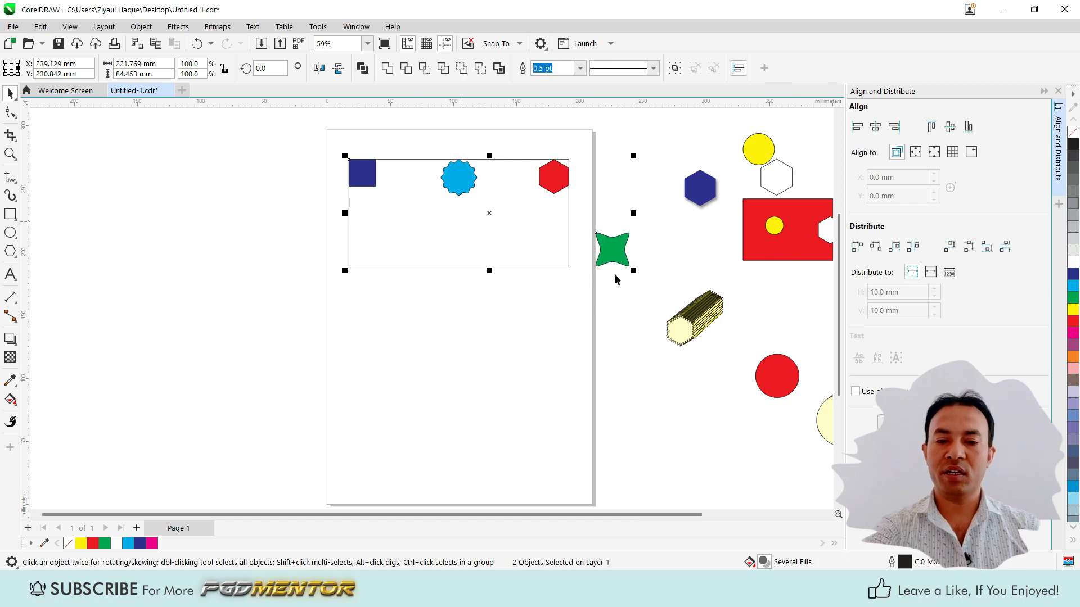
key(l)
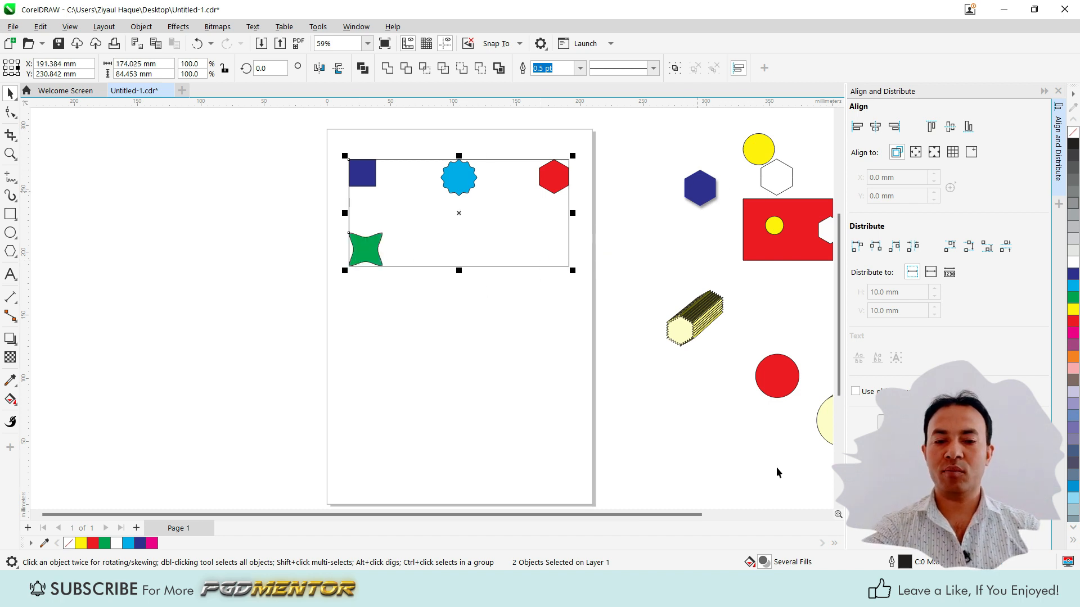
- Bring the large red circle below the rectangle, then align it to the rectangle's bottom and right edges
drag(776, 390, 535, 335)
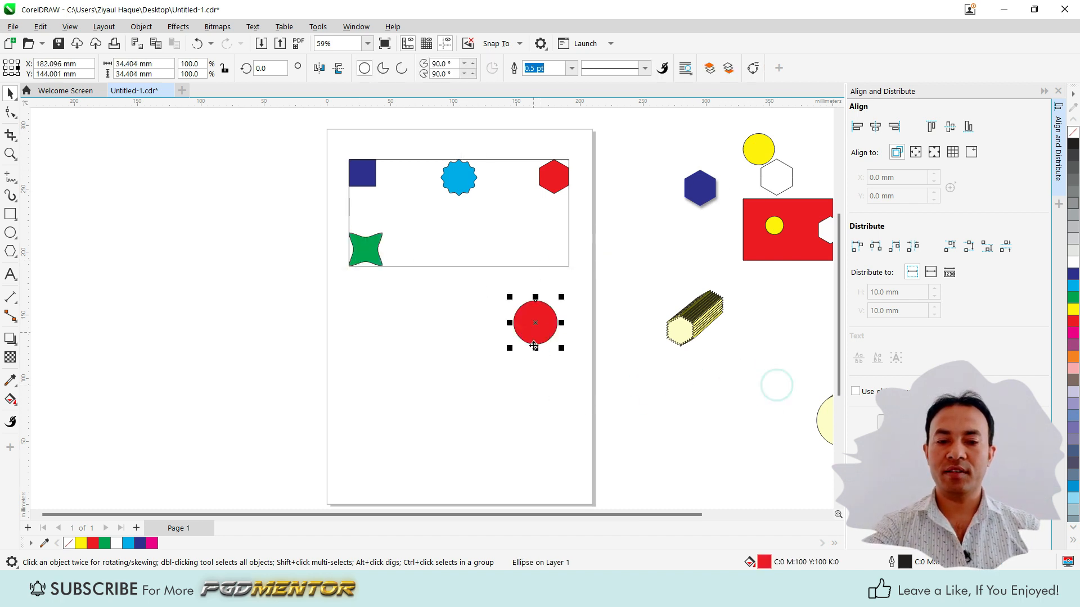
shift+click(532, 227)
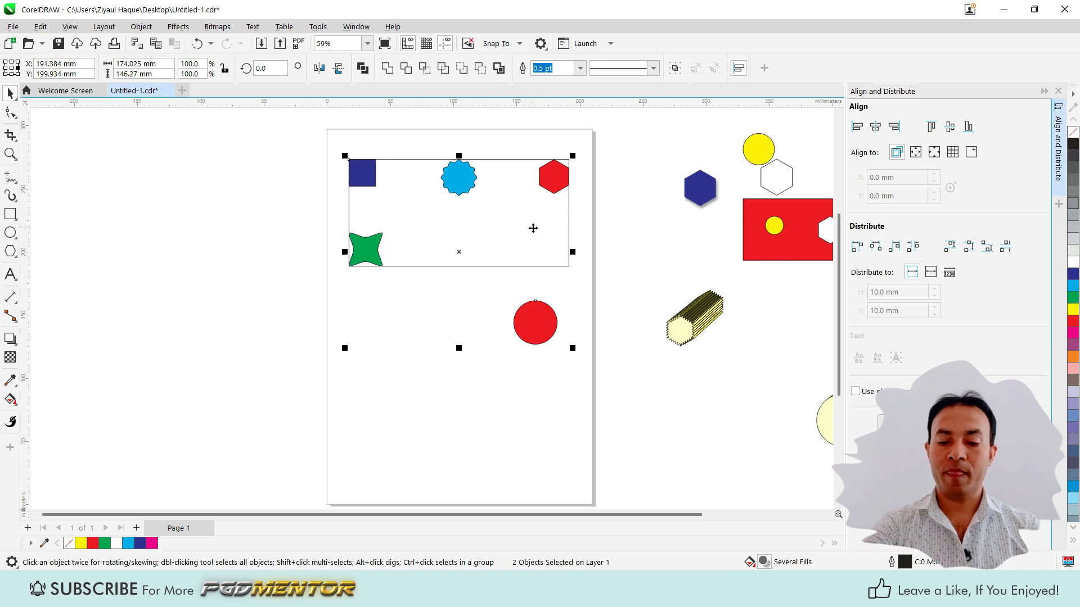
key(b)
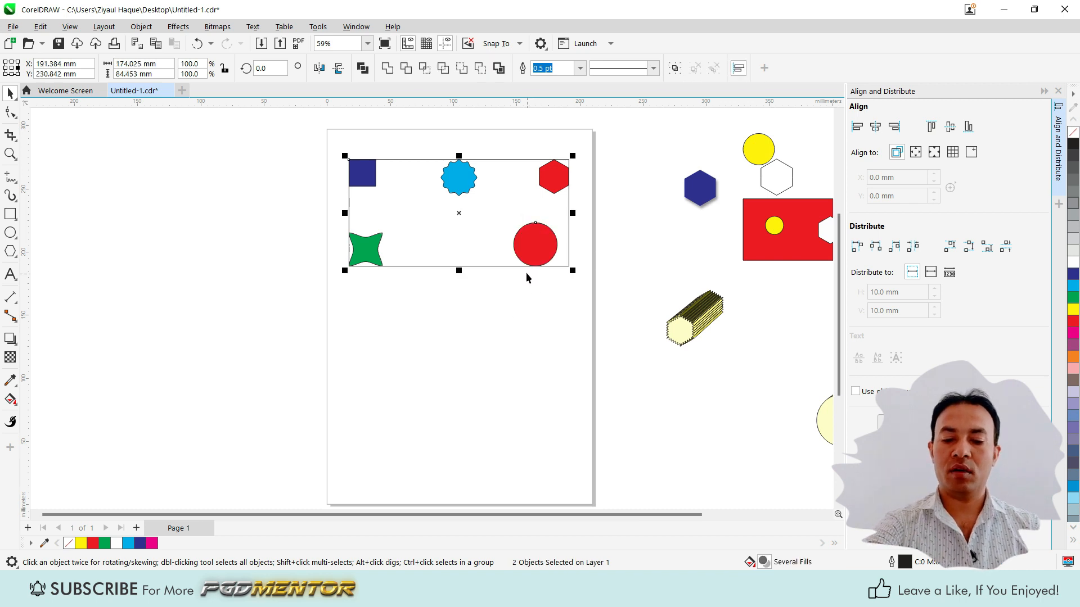
key(r)
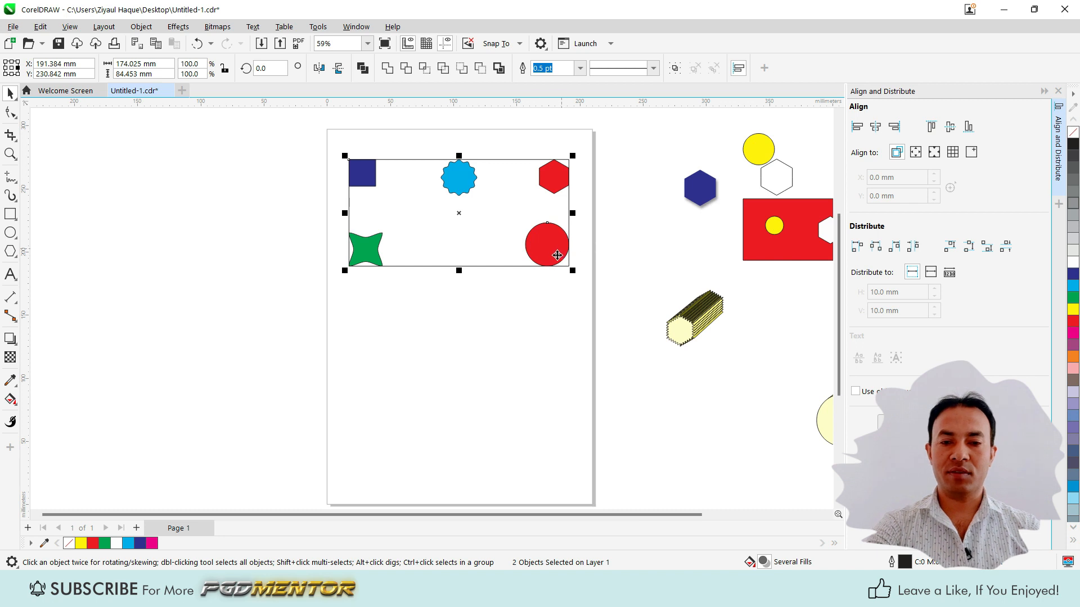
- Center the yellow circle from the shape collection horizontally in the rectangle and align it to the bottom edge
click(766, 160)
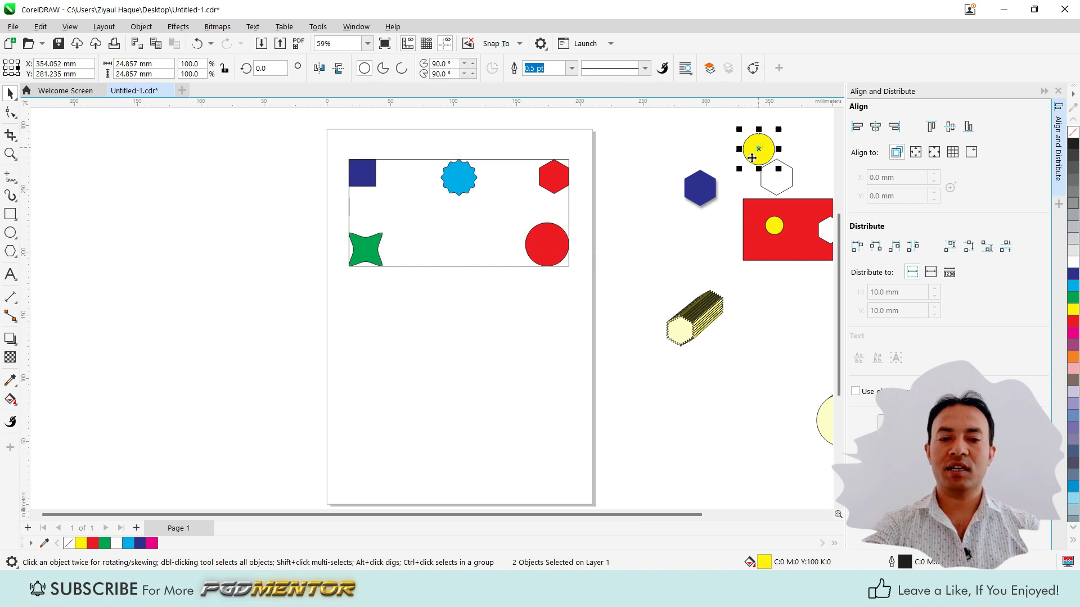
shift+click(466, 223)
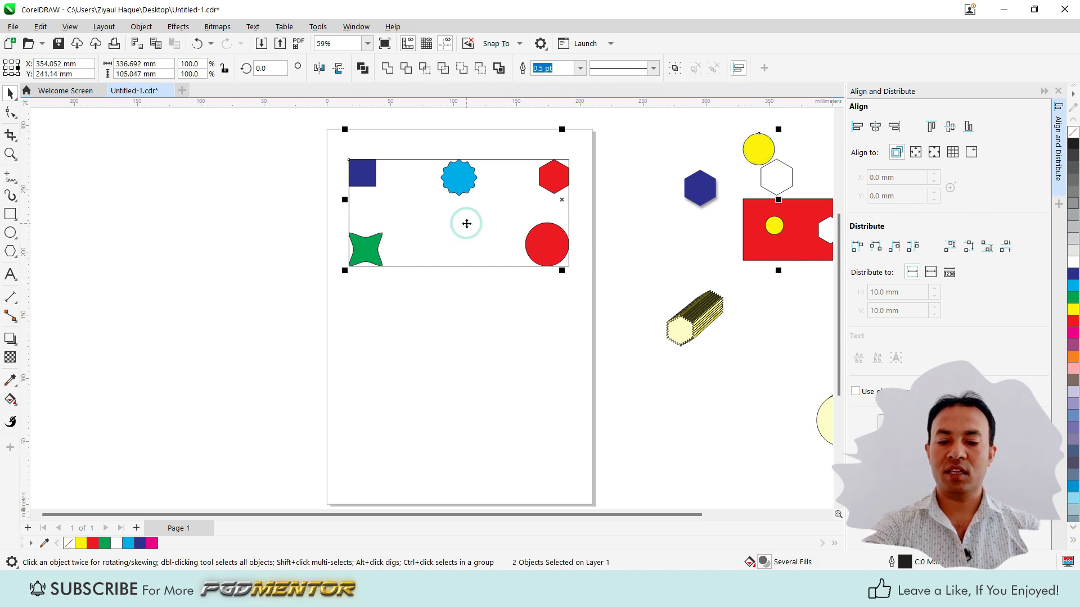
key(c)
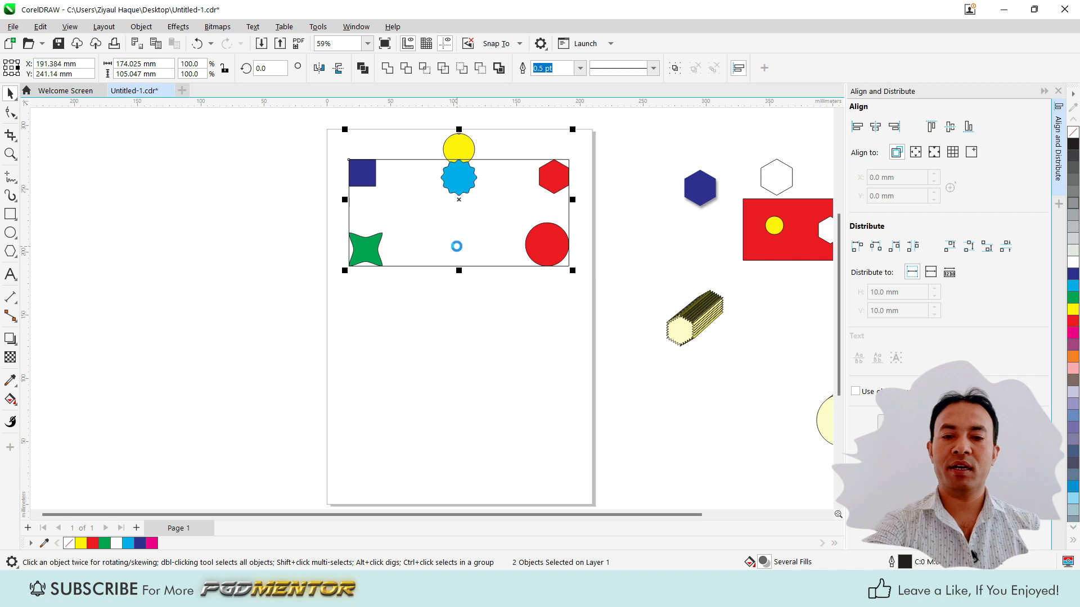
key(b)
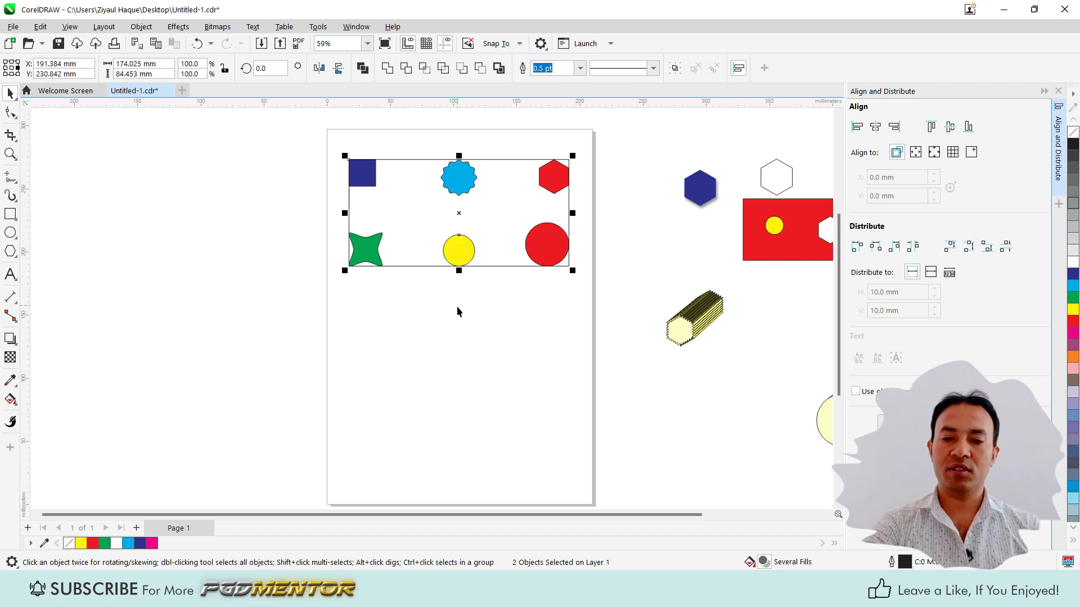
- Select the rectangle together with its six shapes and review the available Align and Distribute commands
click(319, 150)
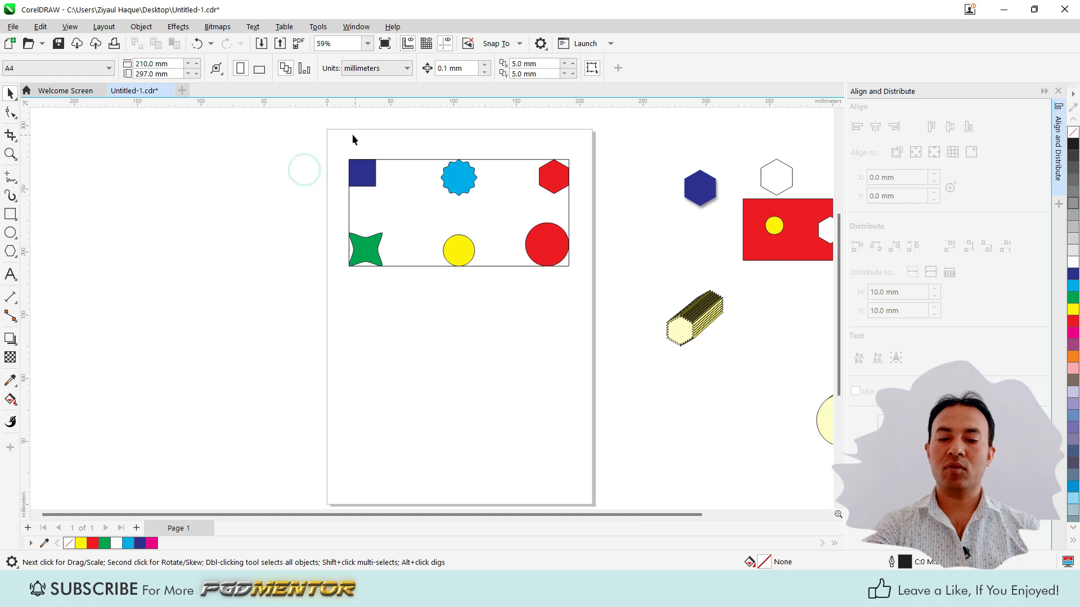
drag(308, 142, 586, 329)
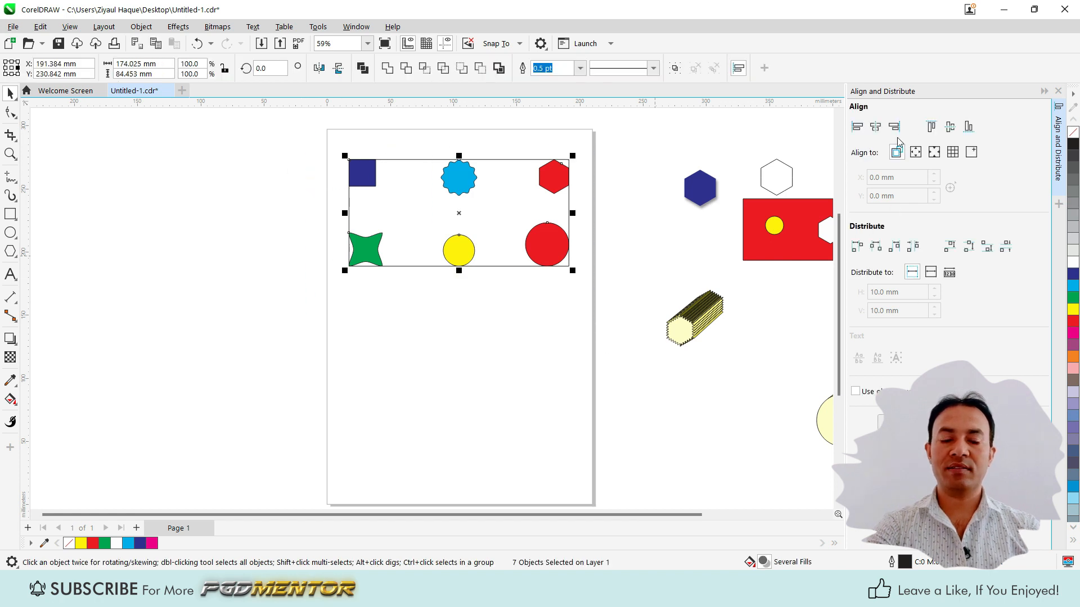
click(141, 27)
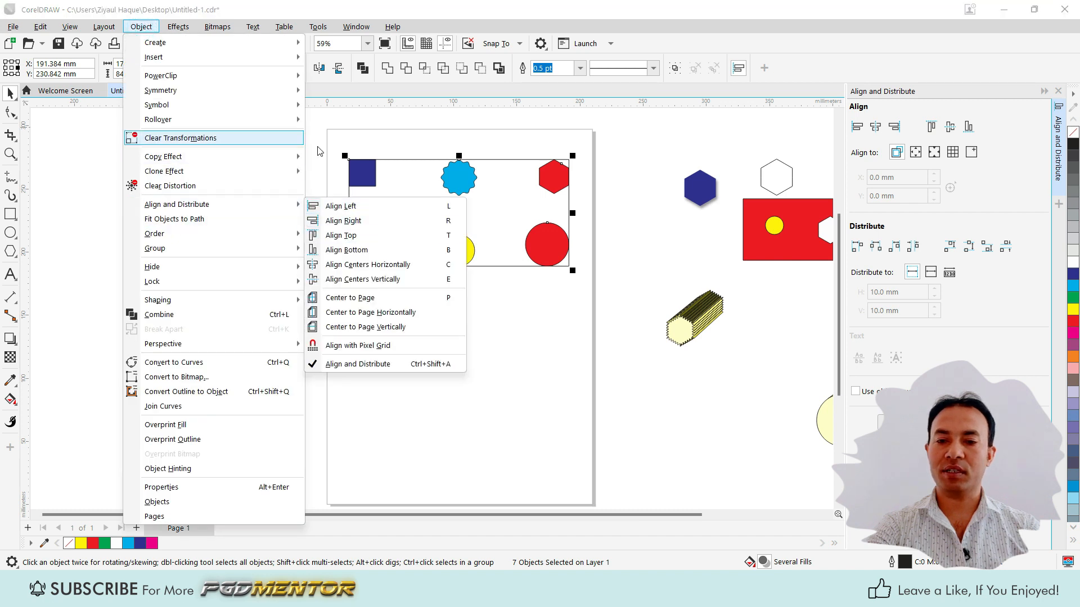
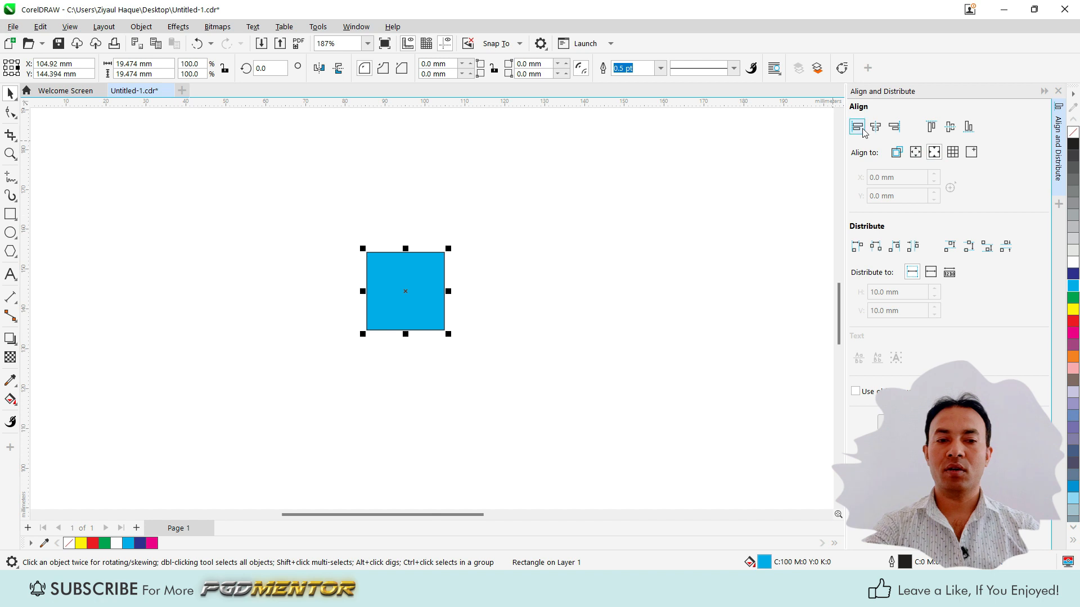
- Center the light-blue square horizontally and vertically on the page center
click(875, 127)
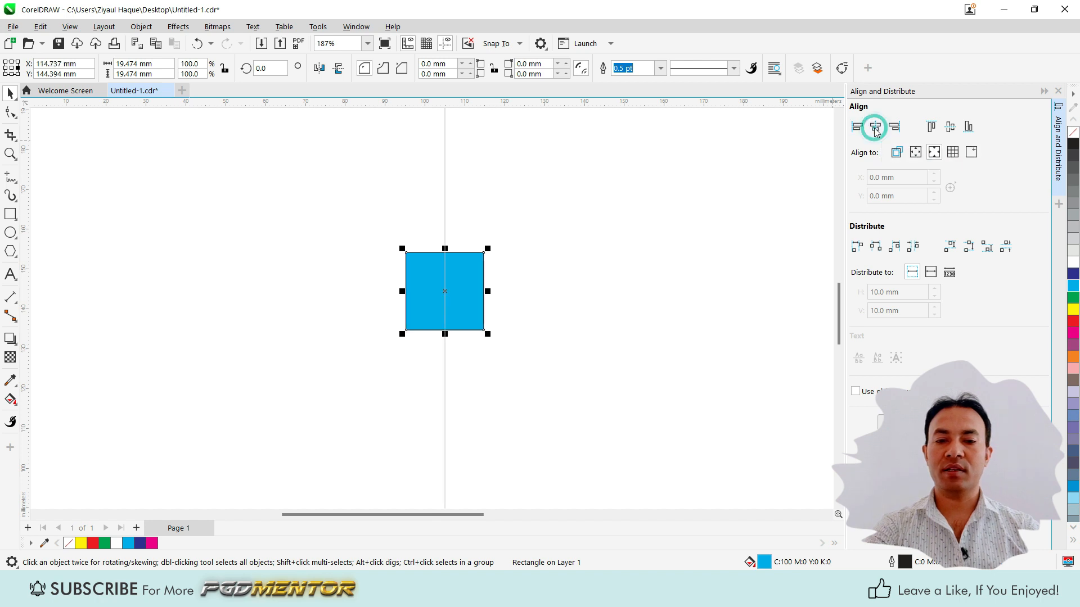
click(950, 128)
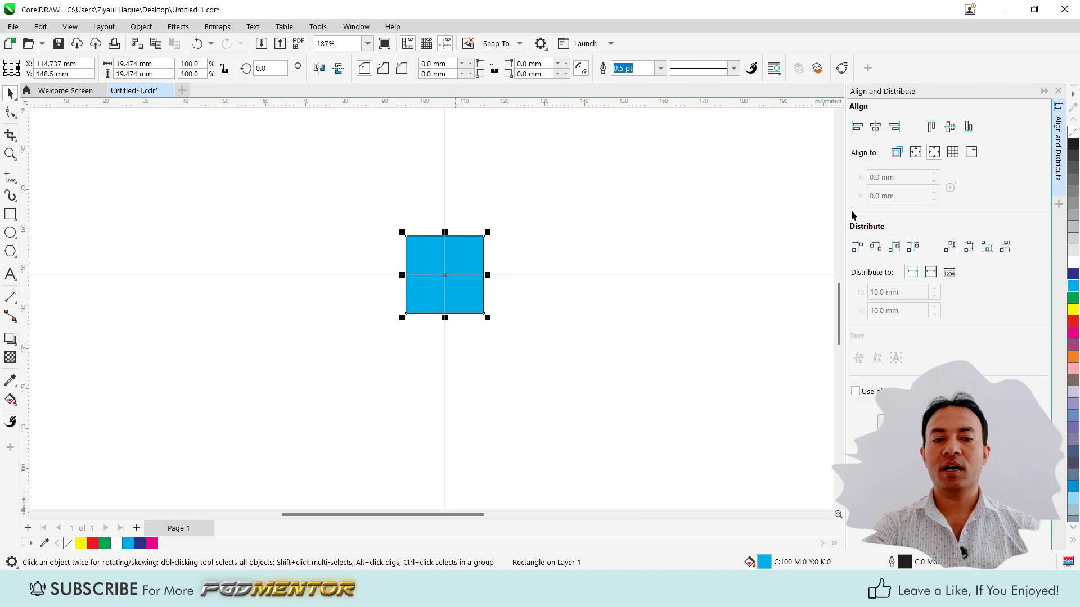
- Align the light-blue square's bottom edge to the page center, then align its top edge there instead
click(969, 126)
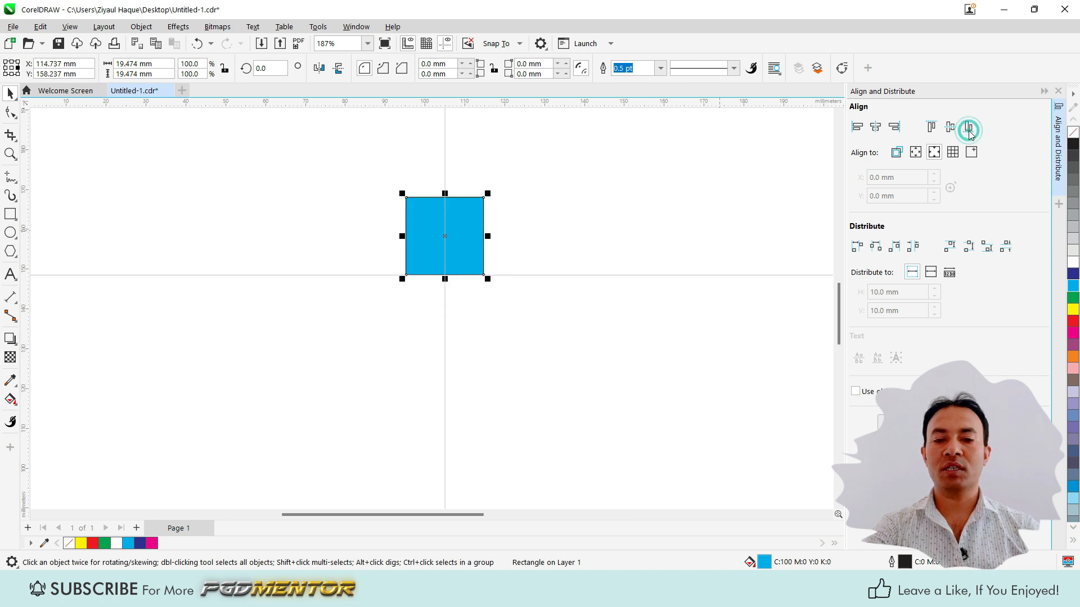
scroll(441, 283, up, 1)
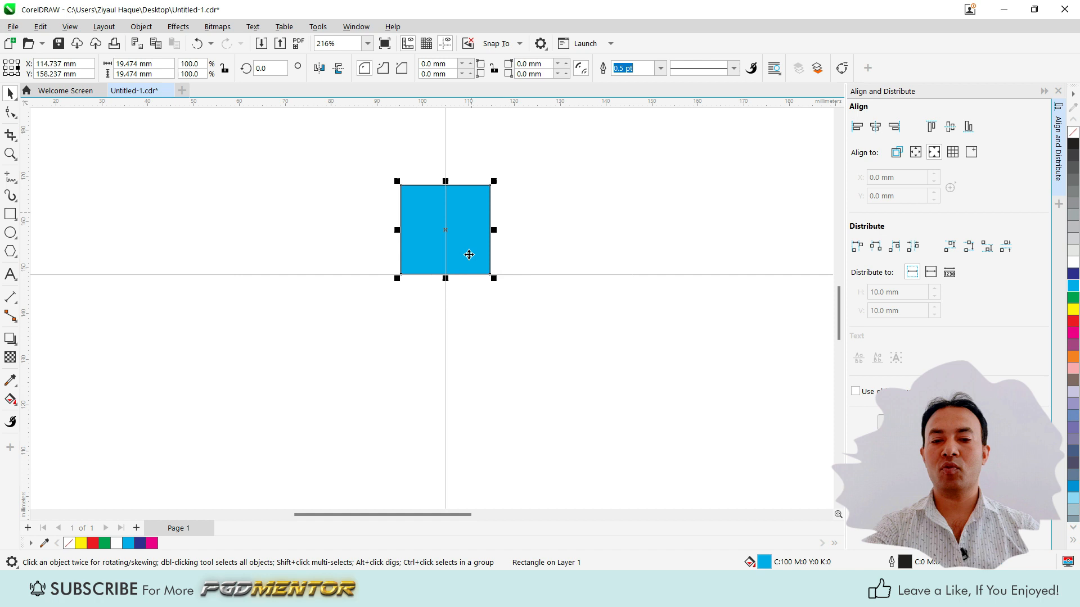
click(931, 127)
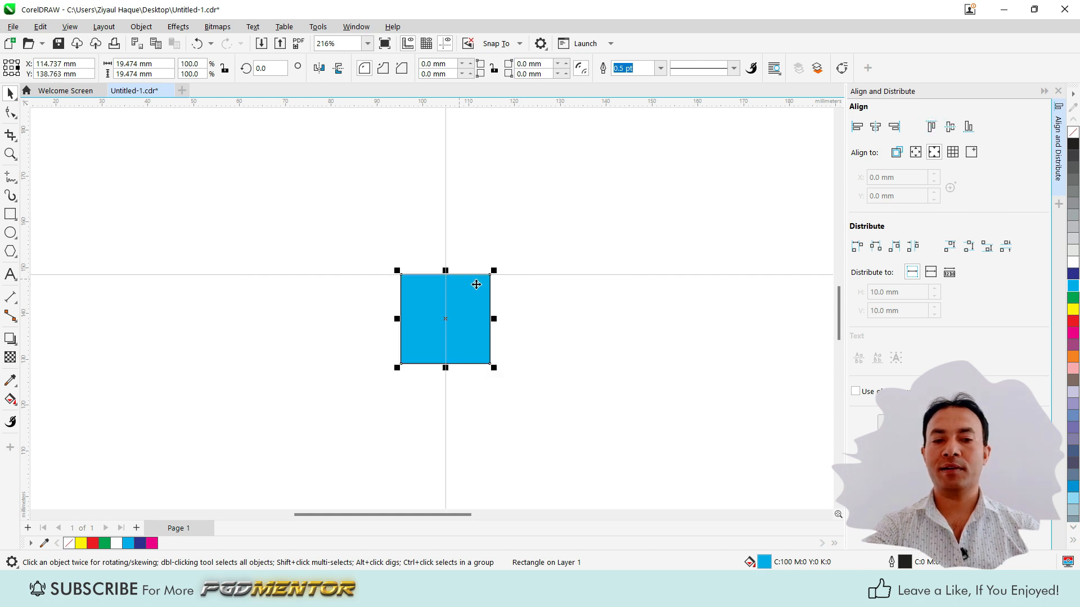
scroll(475, 282, down, 1)
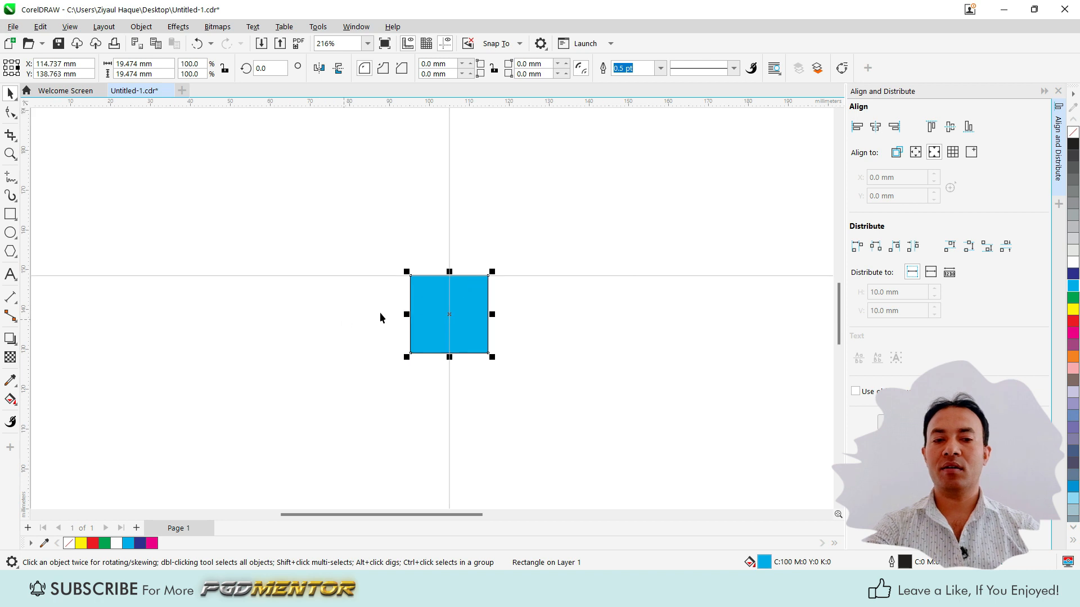
scroll(470, 281, down, 1)
scroll(471, 281, down, 4)
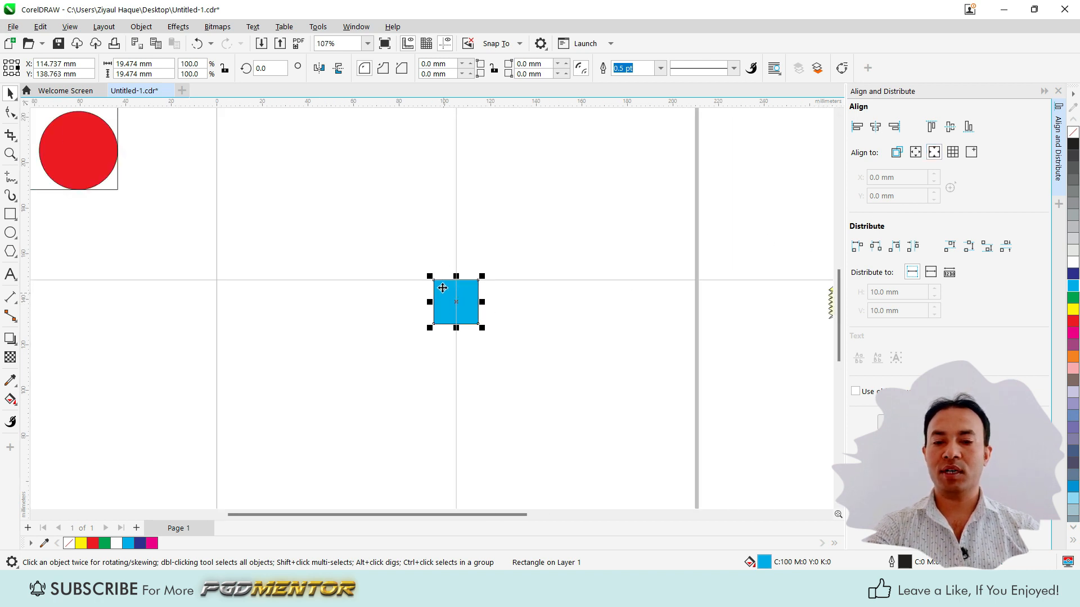
scroll(448, 294, up, 3)
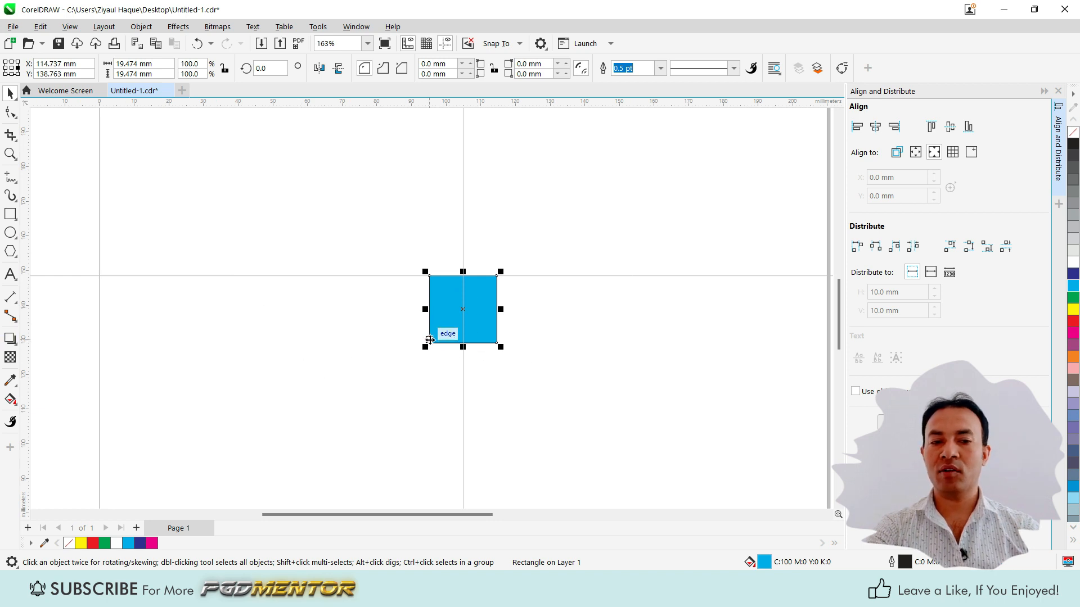
- Set the grid as the alignment reference for the light-blue square and display the document grid
click(952, 152)
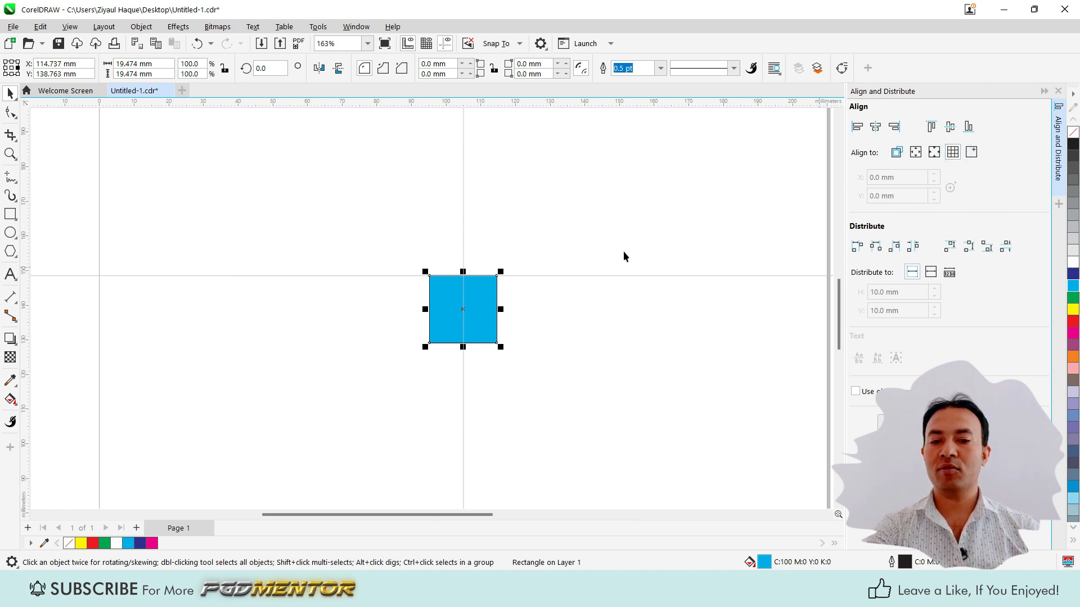
click(68, 28)
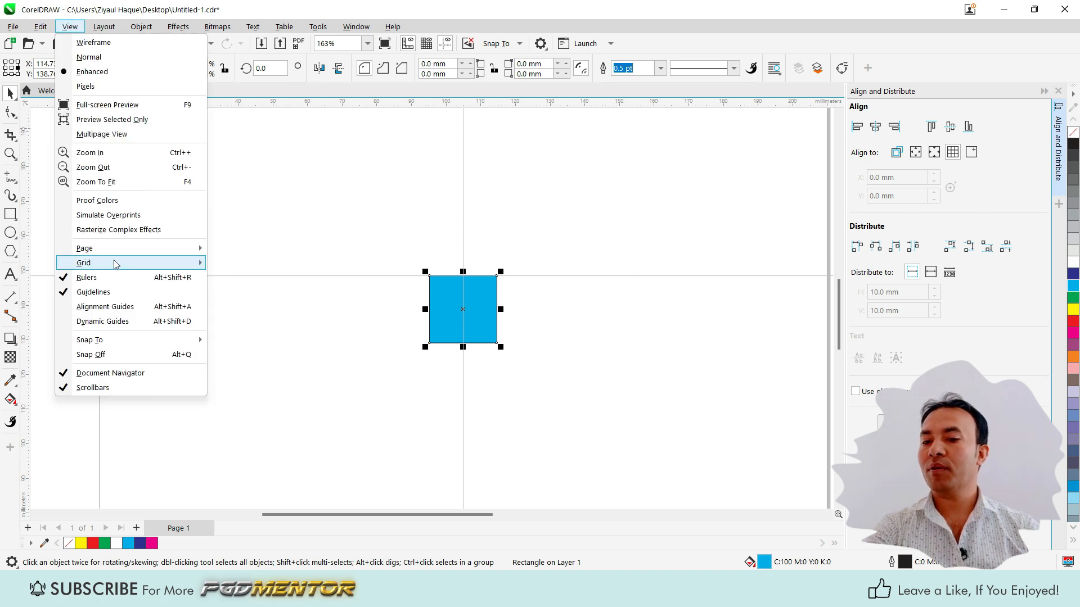
mouse_move(97, 268)
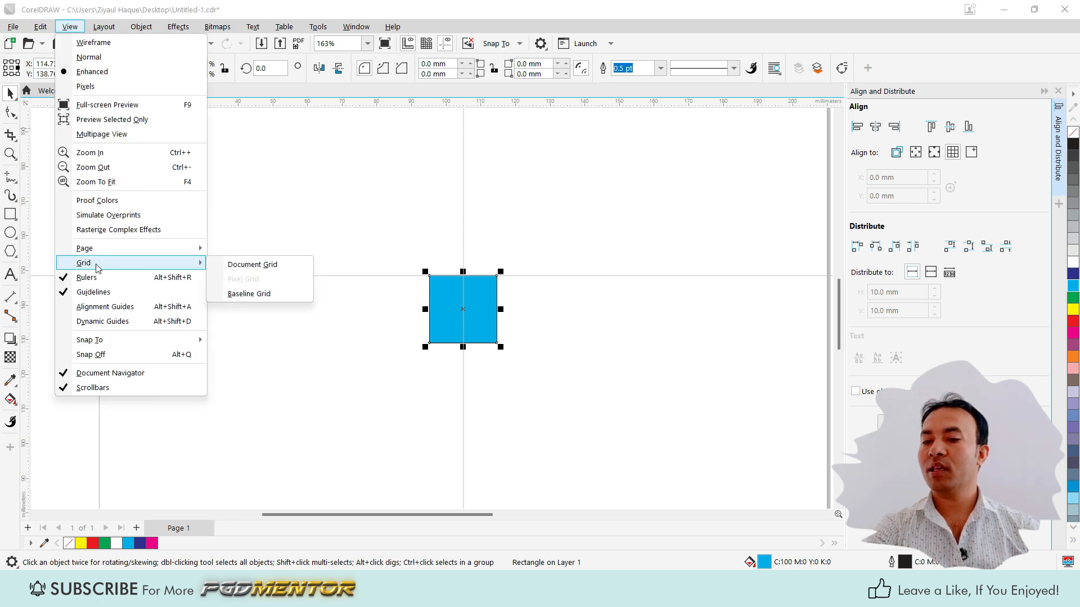
click(261, 265)
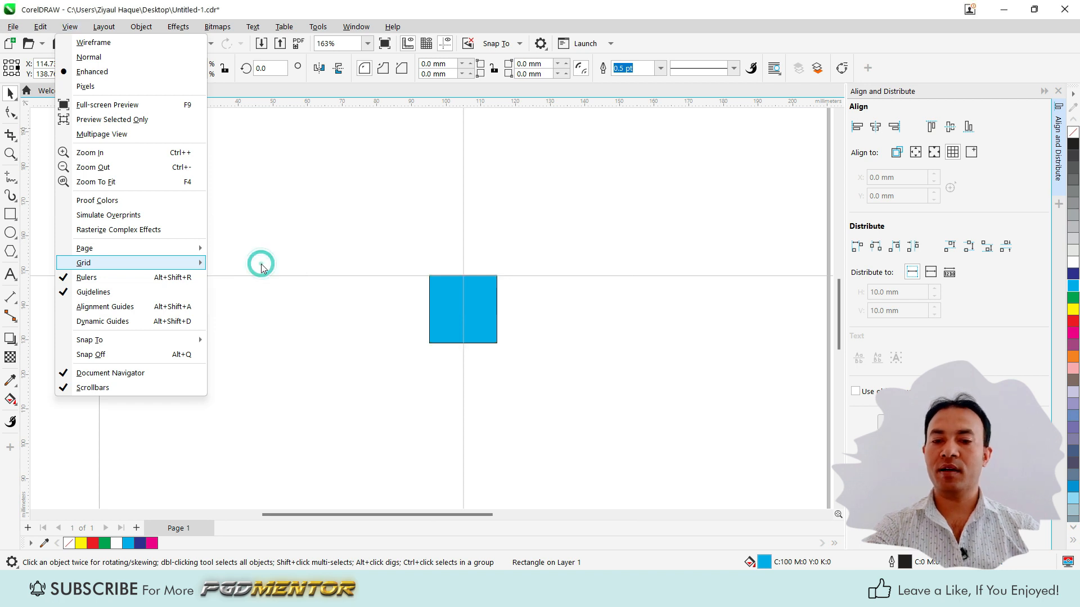
scroll(459, 318, up, 10)
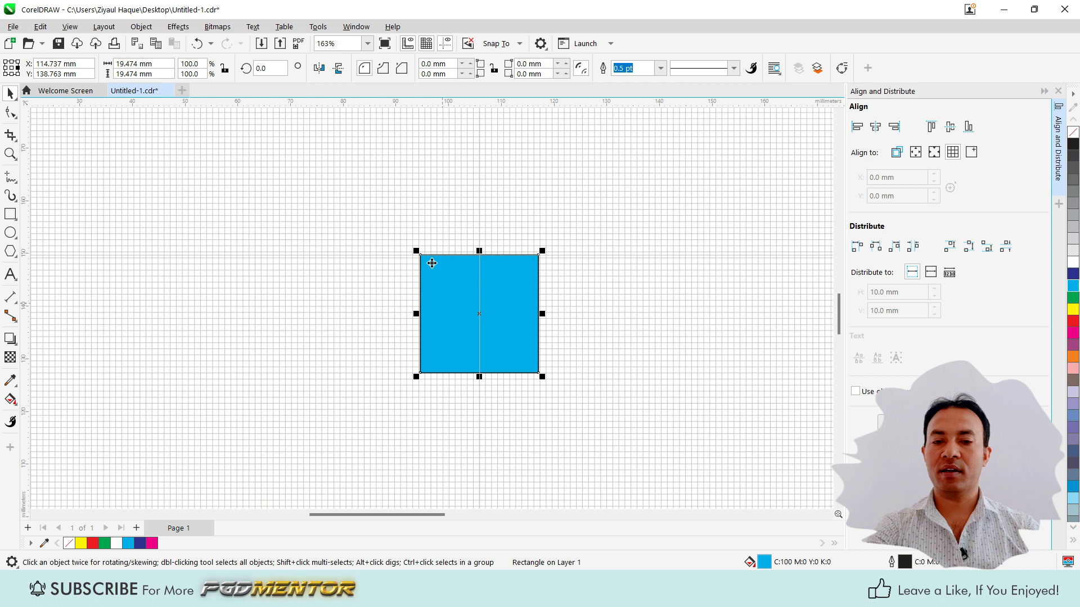
scroll(464, 237, up, 10)
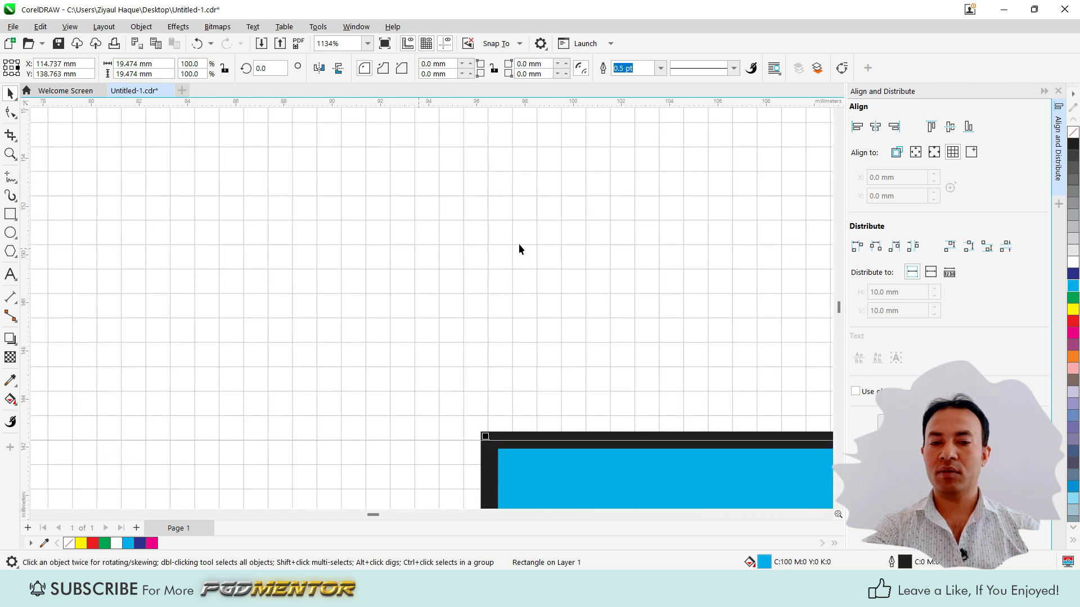
scroll(475, 271, down, 5)
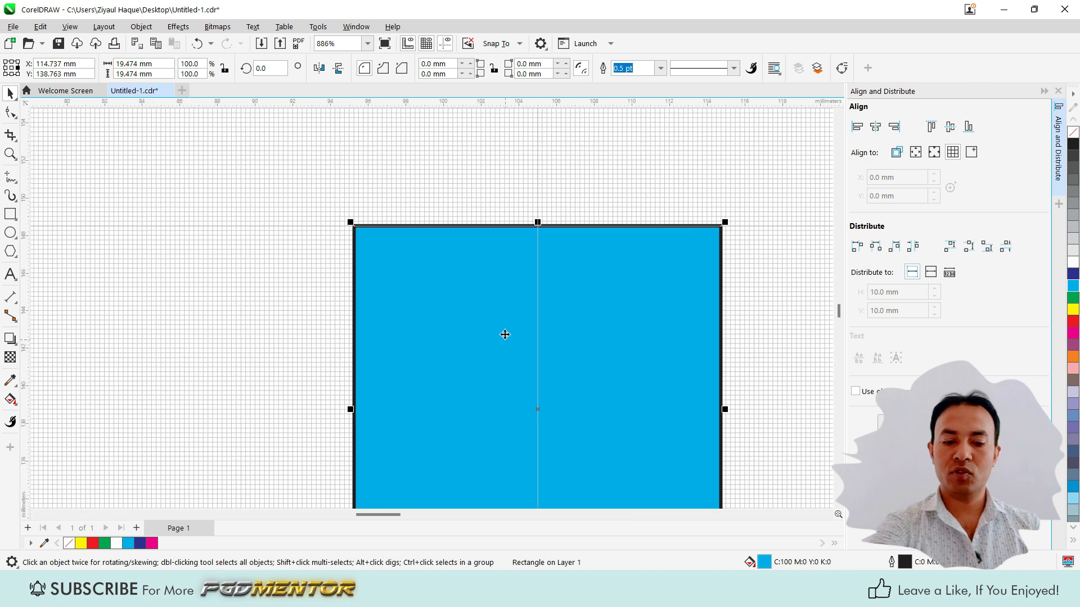
- Delete the light-blue square and draw a small square about 0.53 mm wide on the document grid
key(Delete)
scroll(539, 355, up, 8)
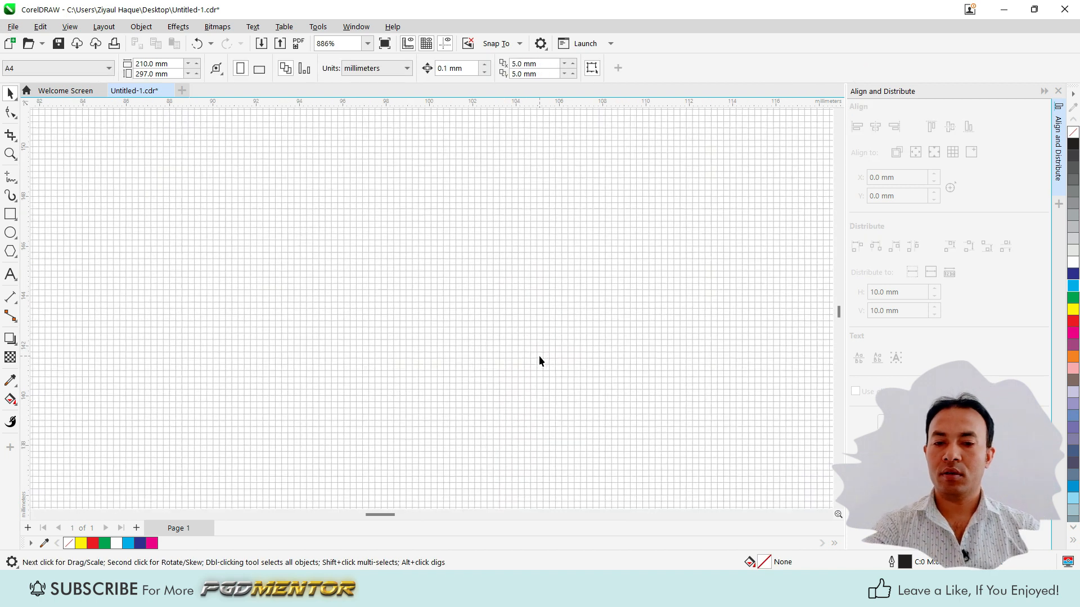
scroll(527, 336, up, 2)
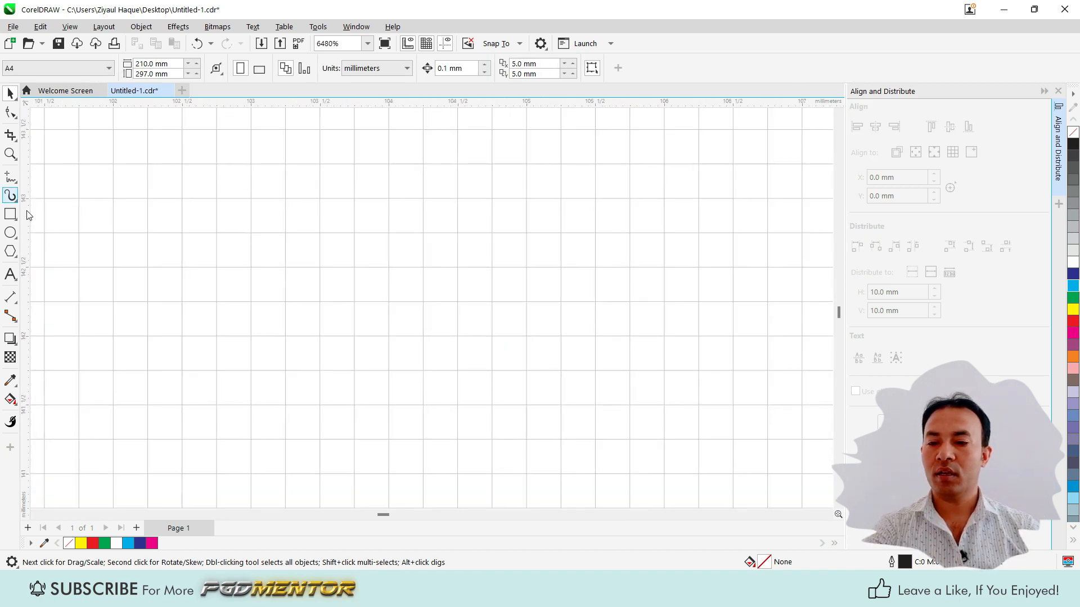
click(10, 214)
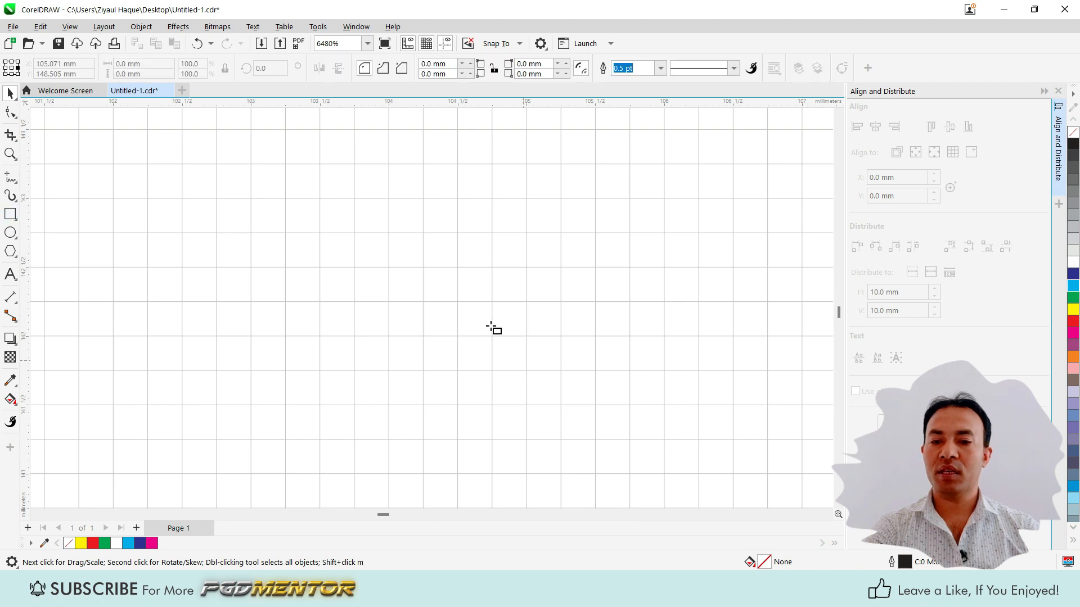
drag(446, 277, 518, 352)
key(space)
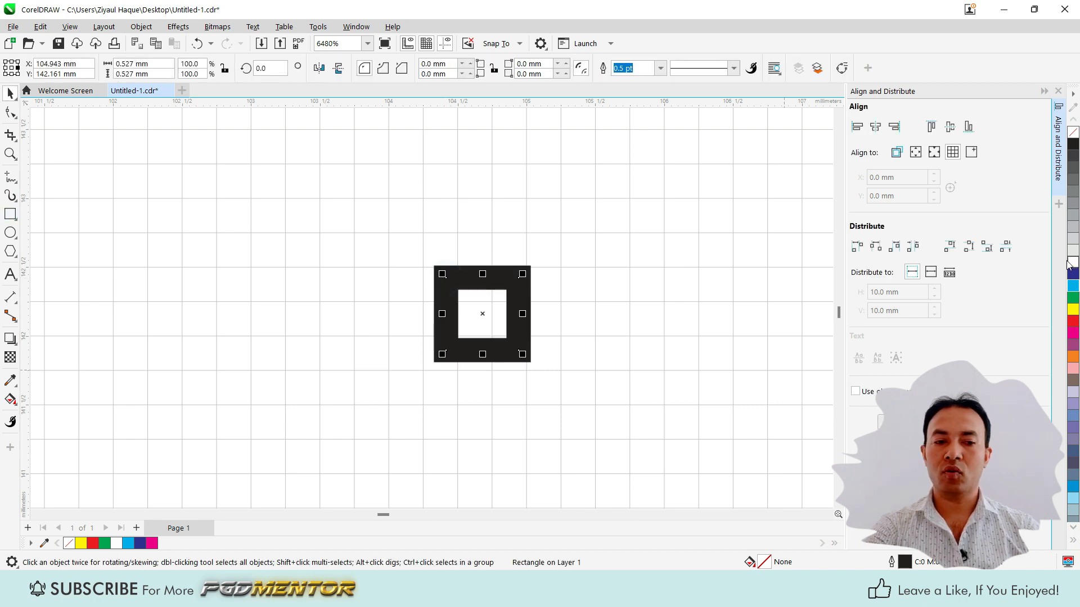
- Give the small square a yellow fill without an outline, and shift it slightly up and left so its edges sit between grid lines
click(1073, 310)
right_click(1072, 131)
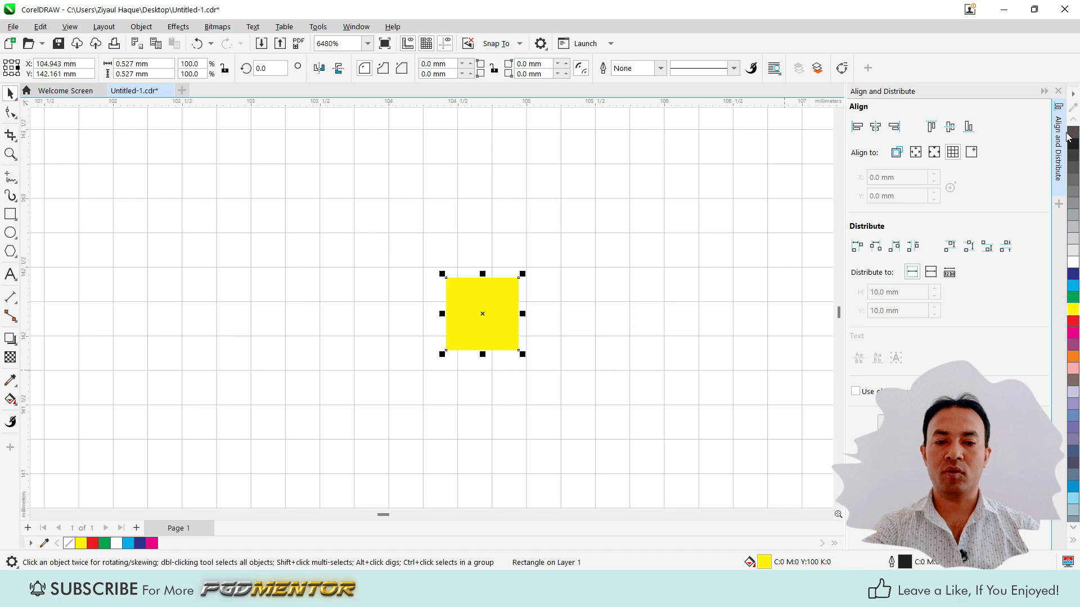
scroll(458, 345, up, 2)
drag(488, 302, 477, 295)
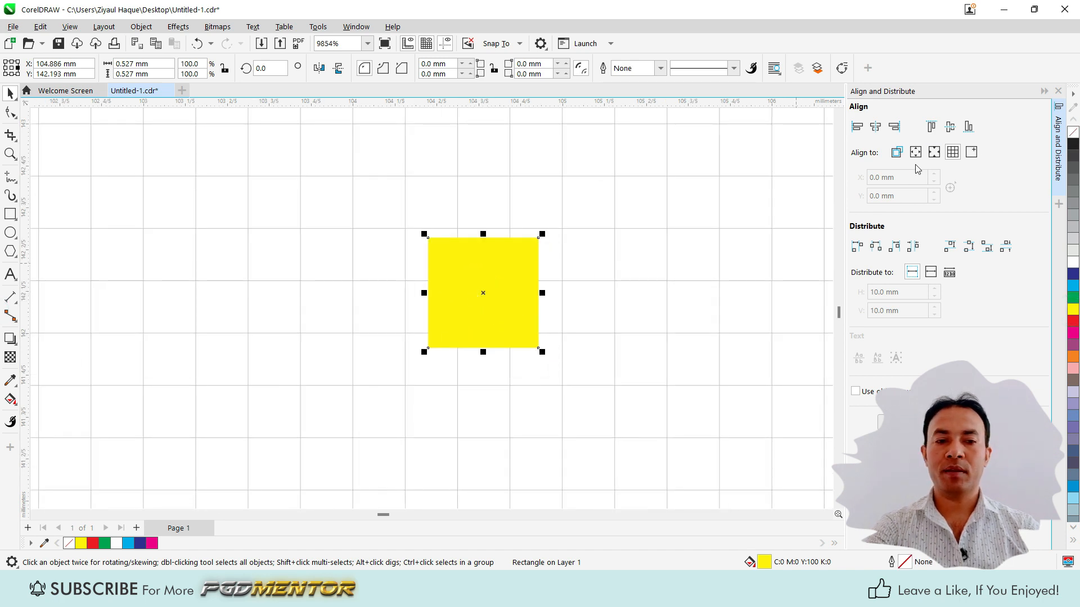
- Review the alignment reference options for the yellow square, including selected objects and page center, ending on the grid
click(897, 154)
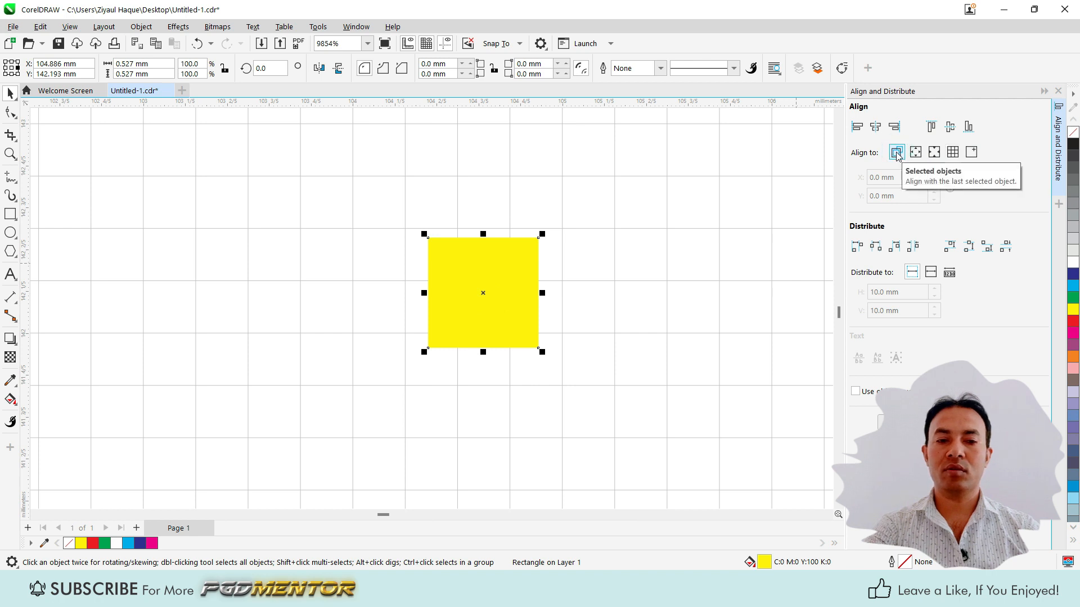
click(935, 154)
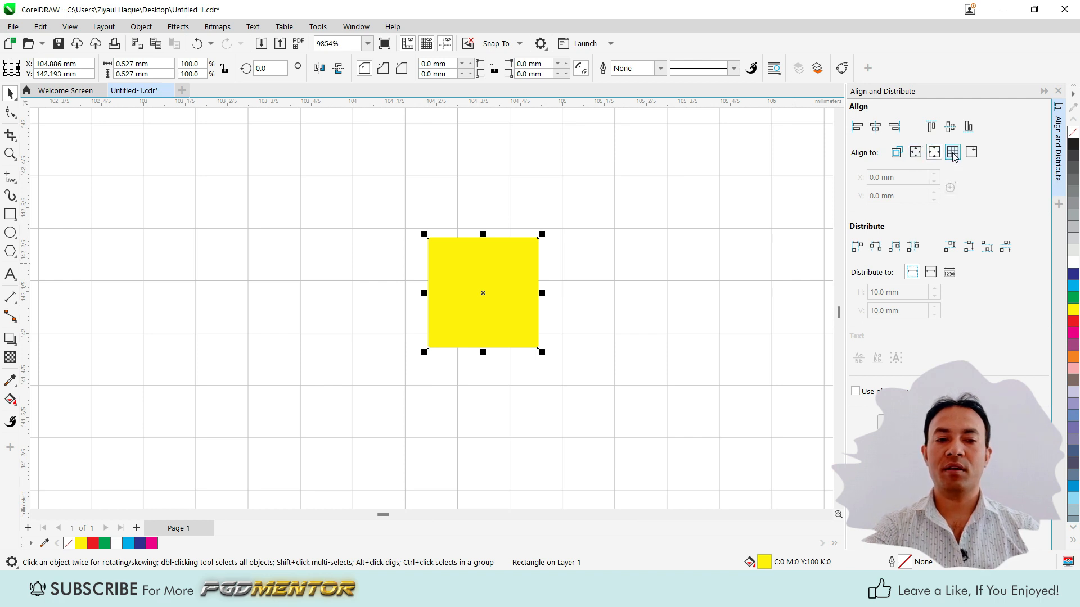
click(953, 153)
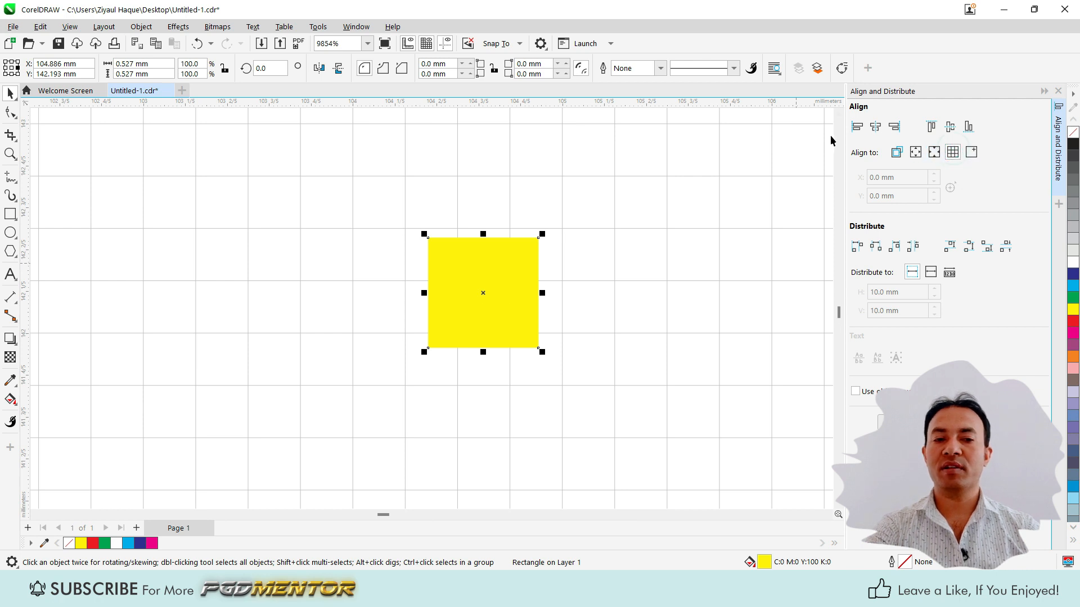
click(933, 151)
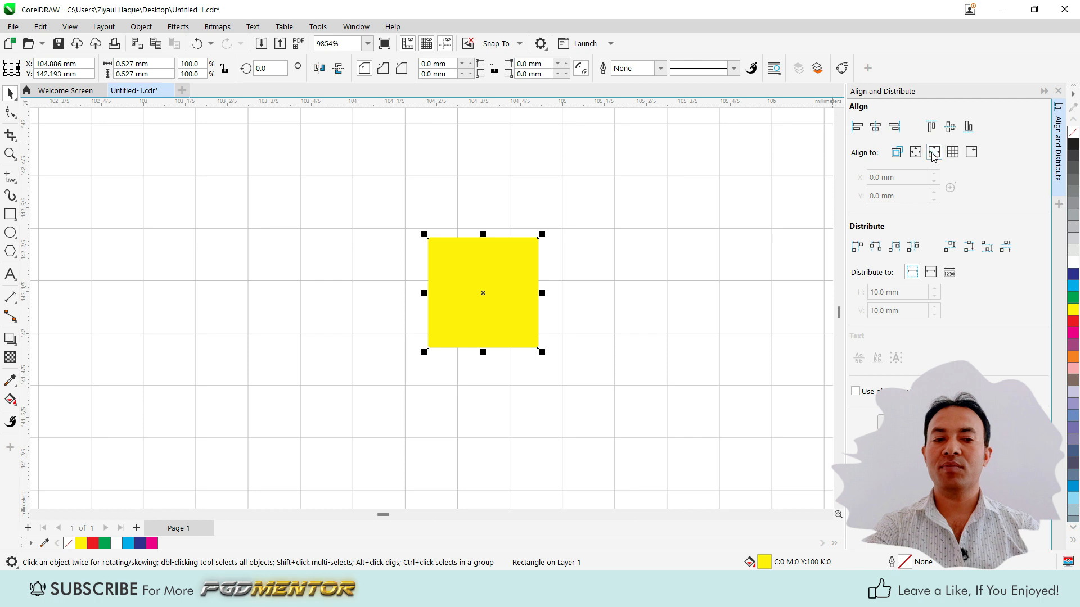
click(895, 152)
scroll(352, 386, down, 4)
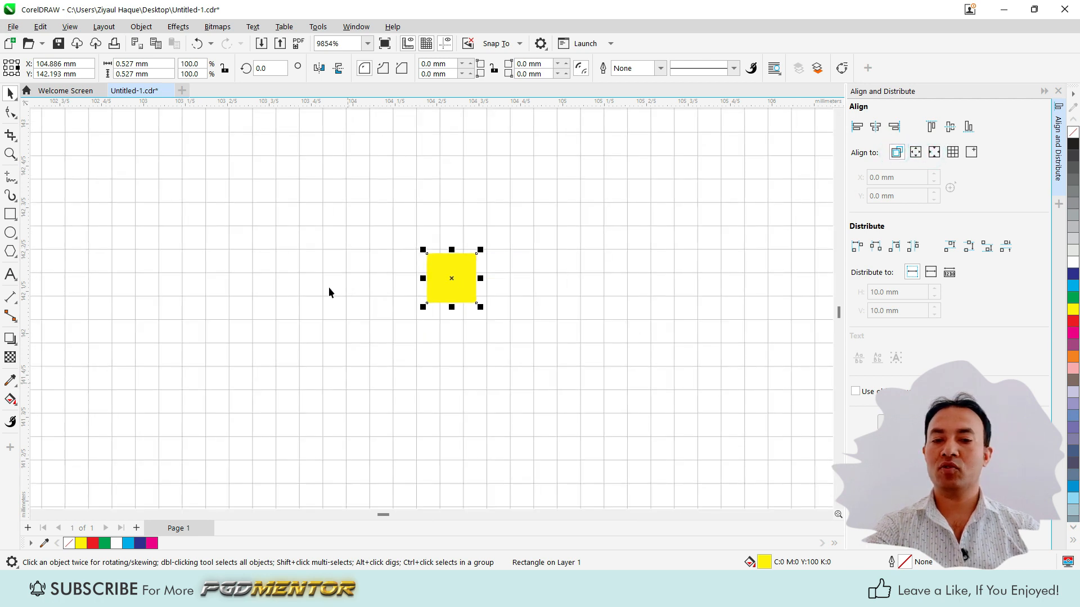
scroll(411, 304, up, 5)
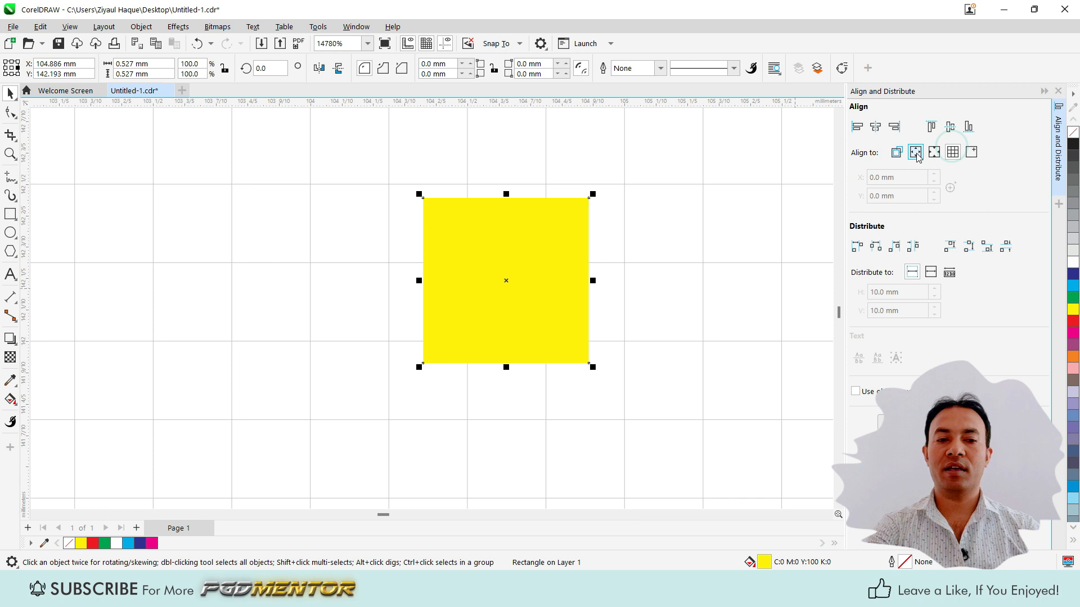
- Align the yellow square's left edge to the nearest grid line, then align its right edge to the grid instead
click(856, 127)
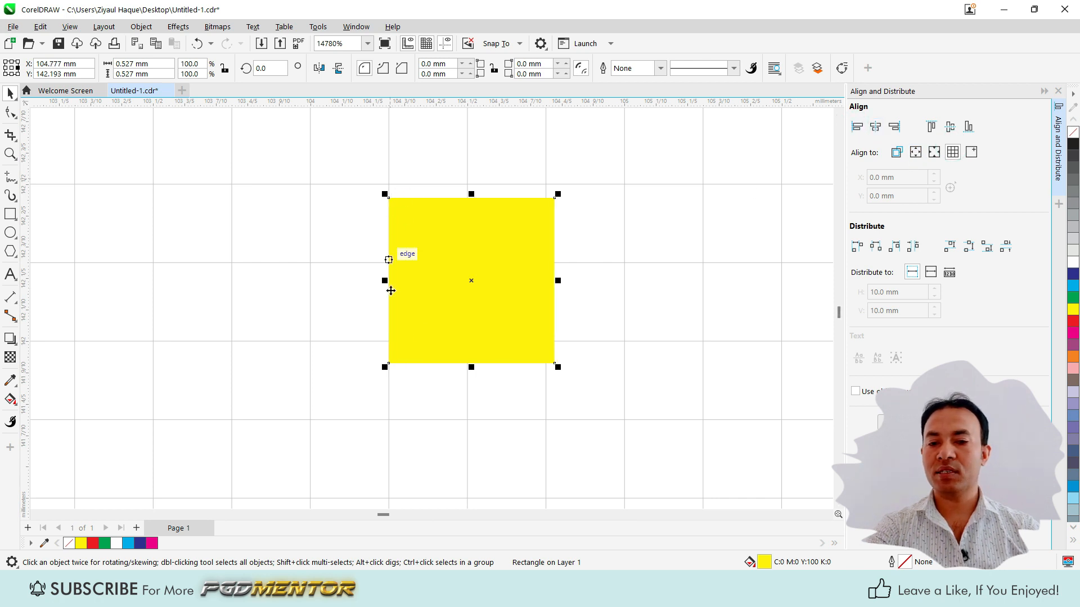
key(ctrl+z)
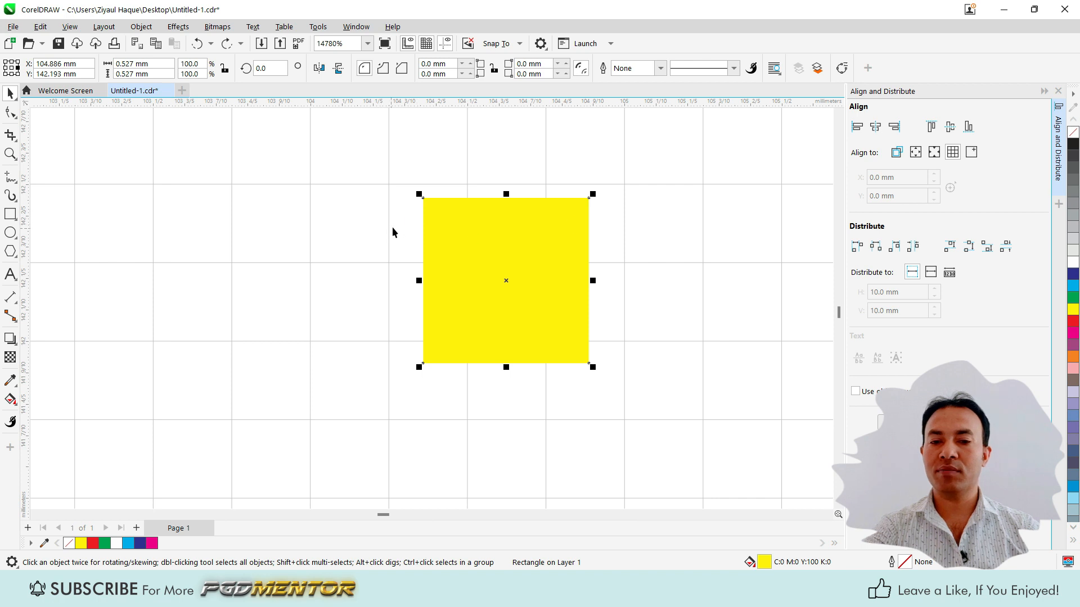
click(856, 127)
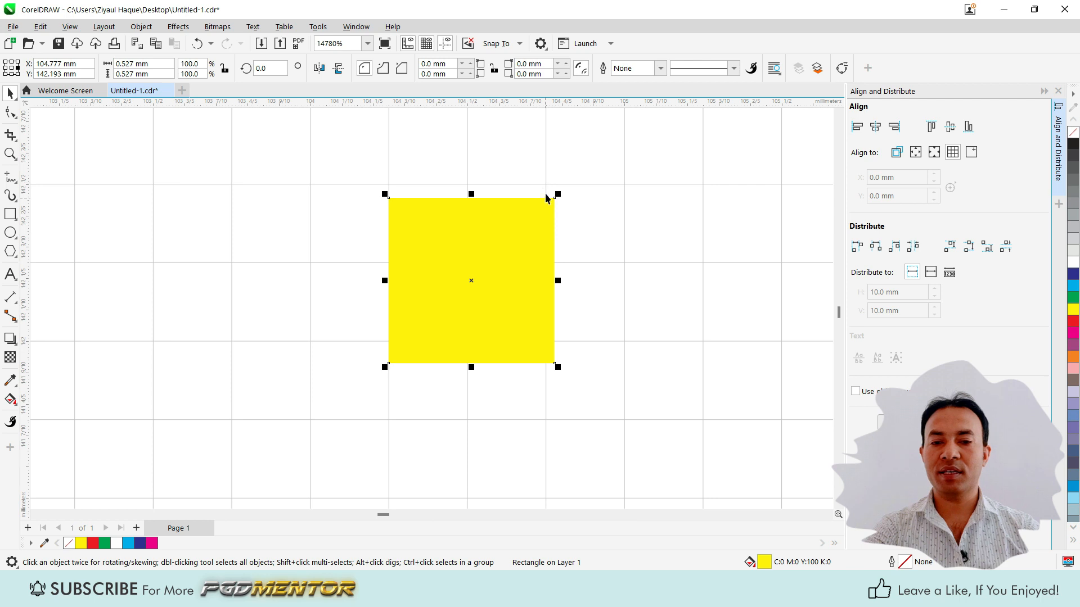
click(894, 127)
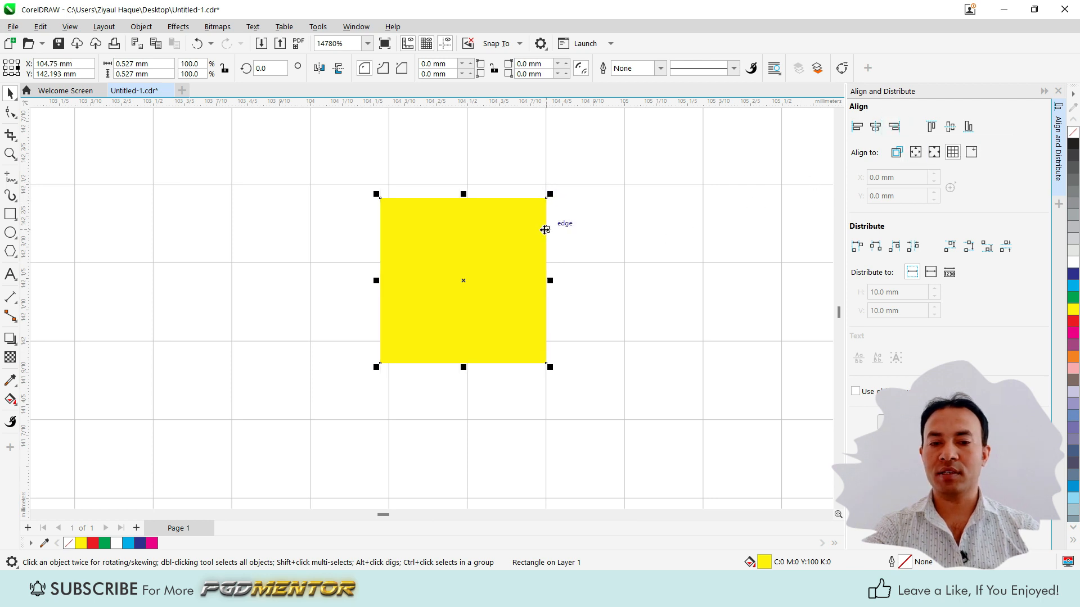
- Align the yellow square's top edge to the nearest grid line, then align its bottom edge to the grid instead
click(931, 126)
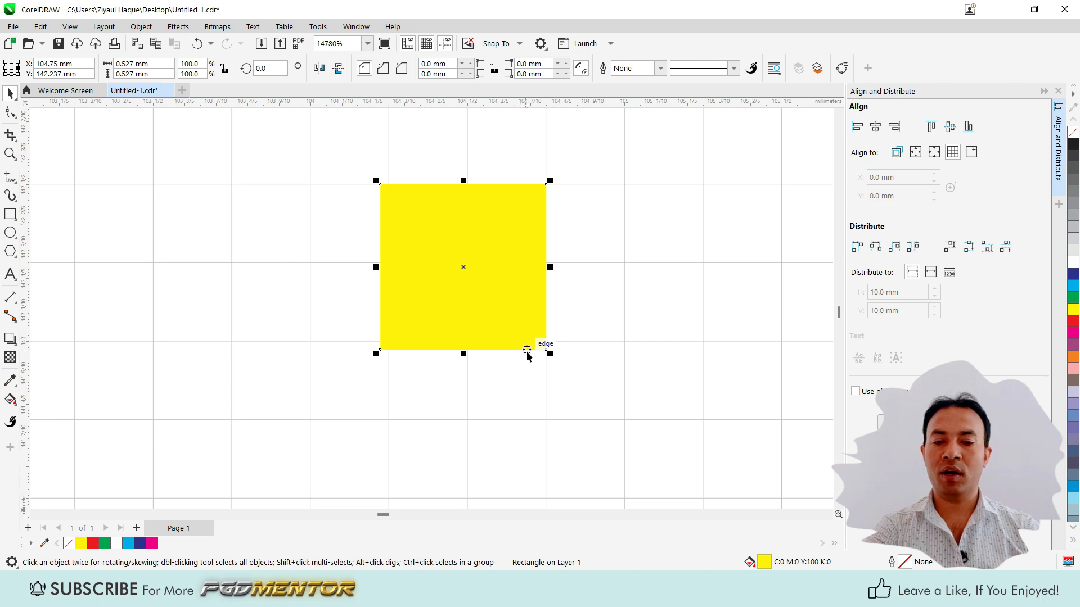
click(968, 127)
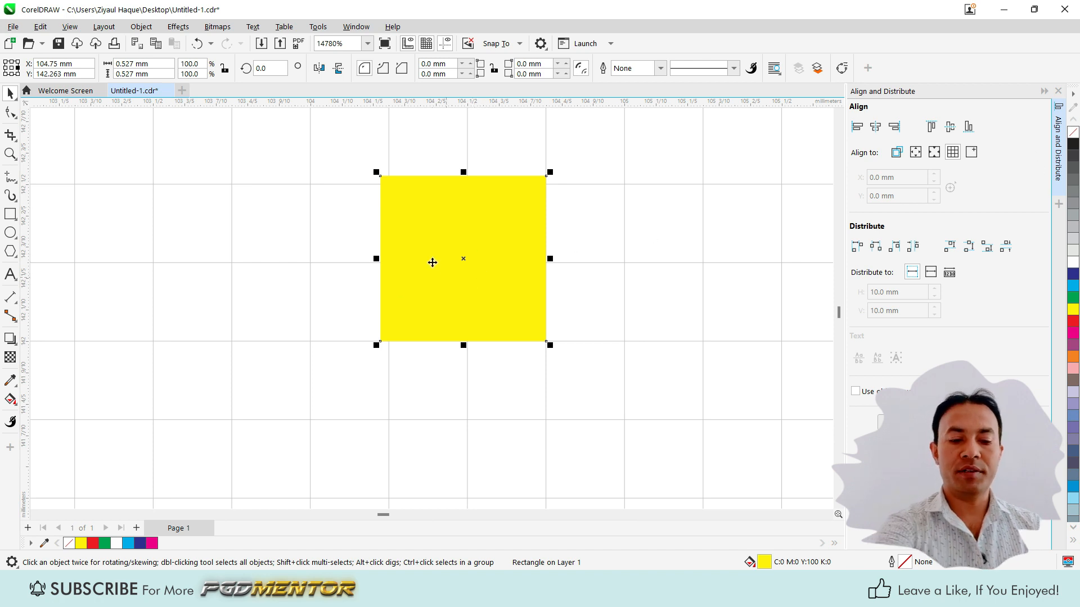
- Delete the yellow square and hide the document grid, bringing all objects back into view
key(Delete)
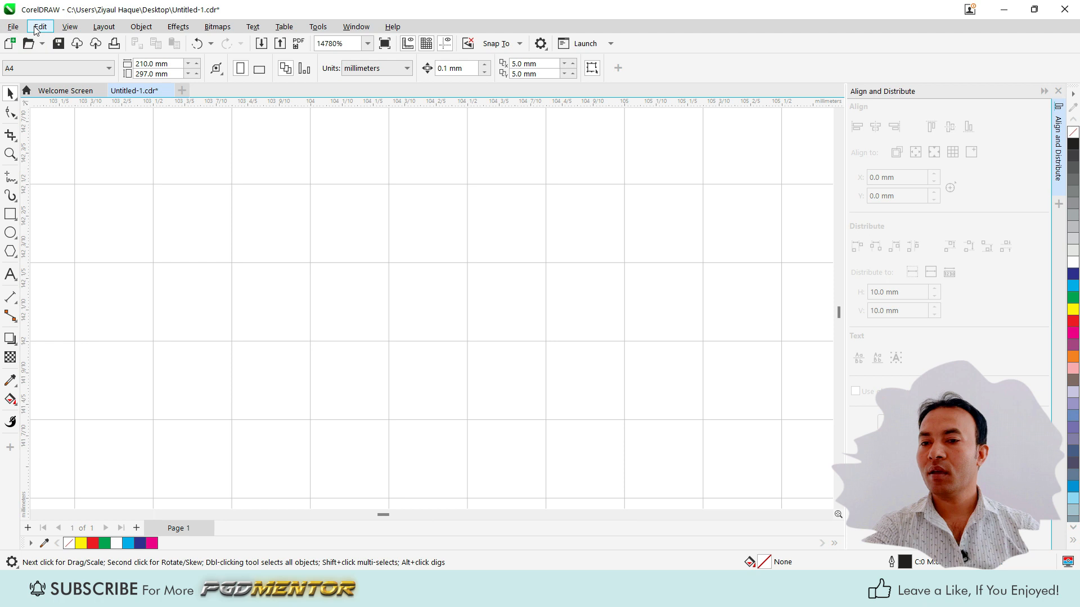
click(77, 32)
mouse_move(108, 264)
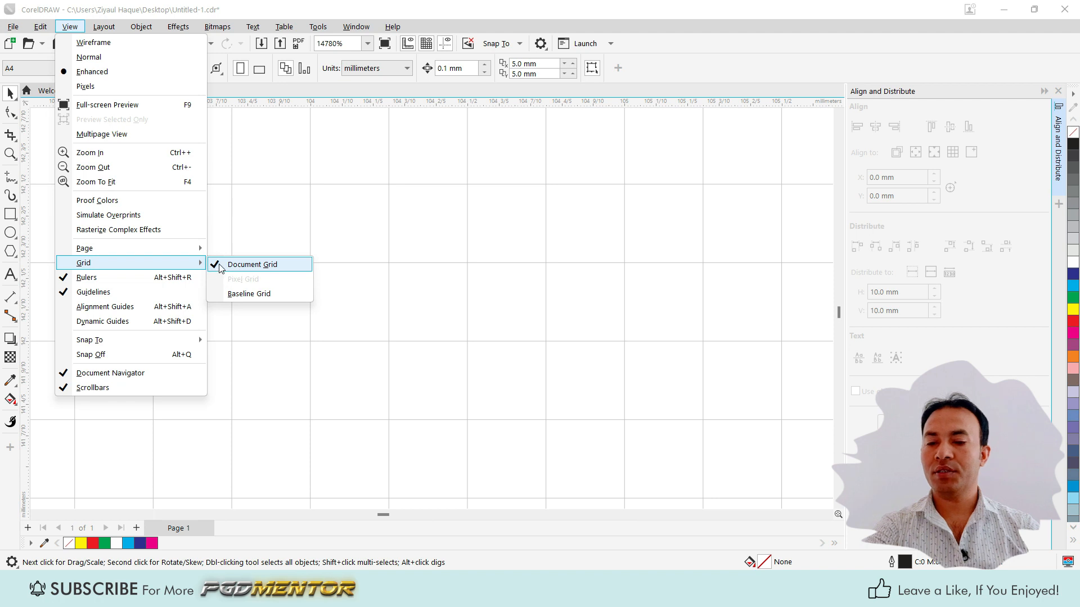
click(220, 265)
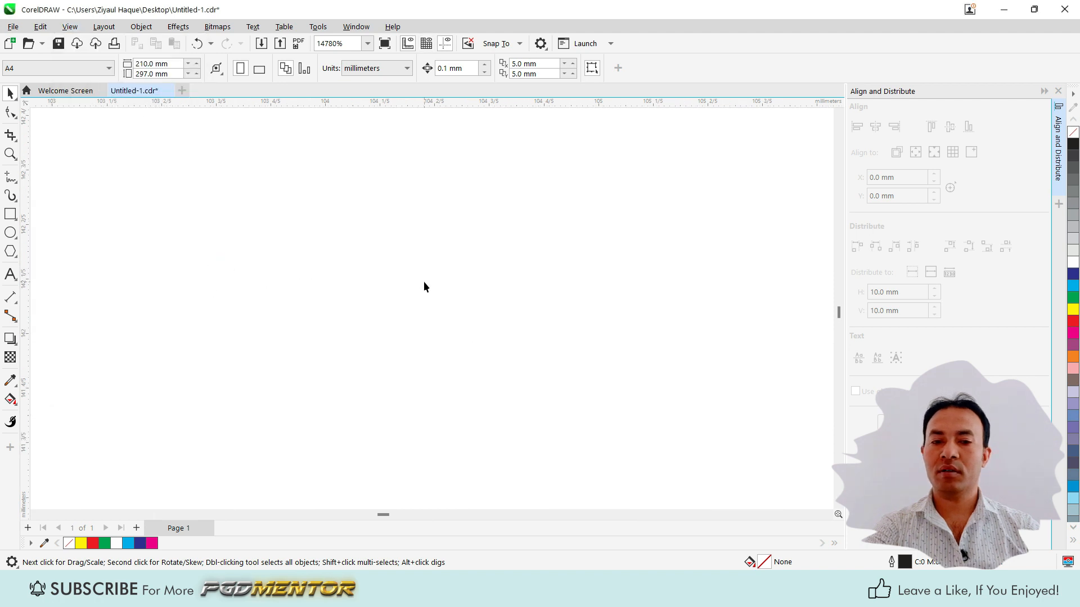
key(F4)
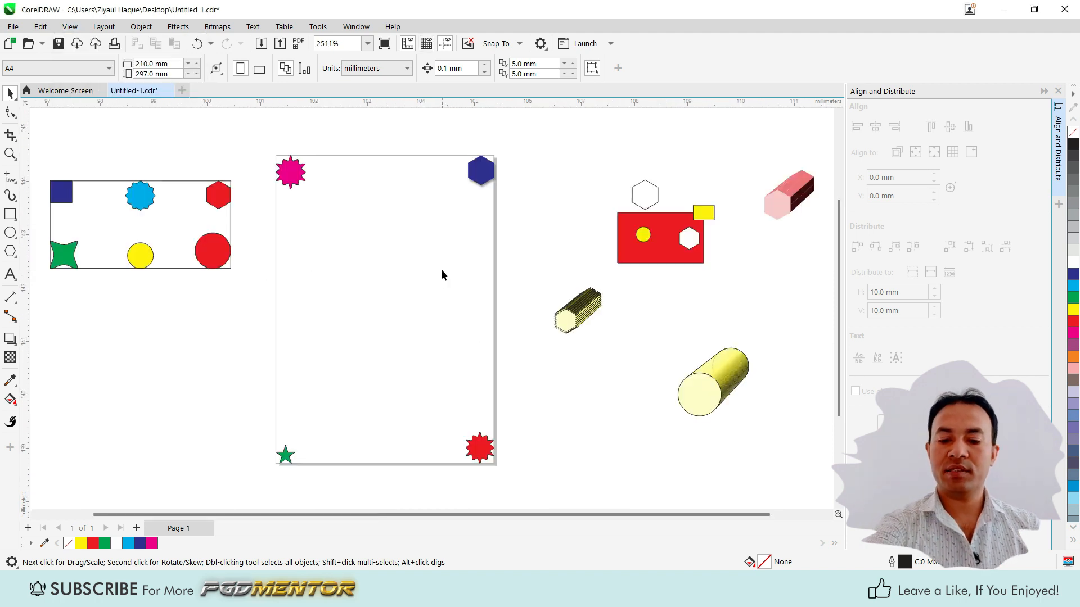
scroll(314, 313, up, 1)
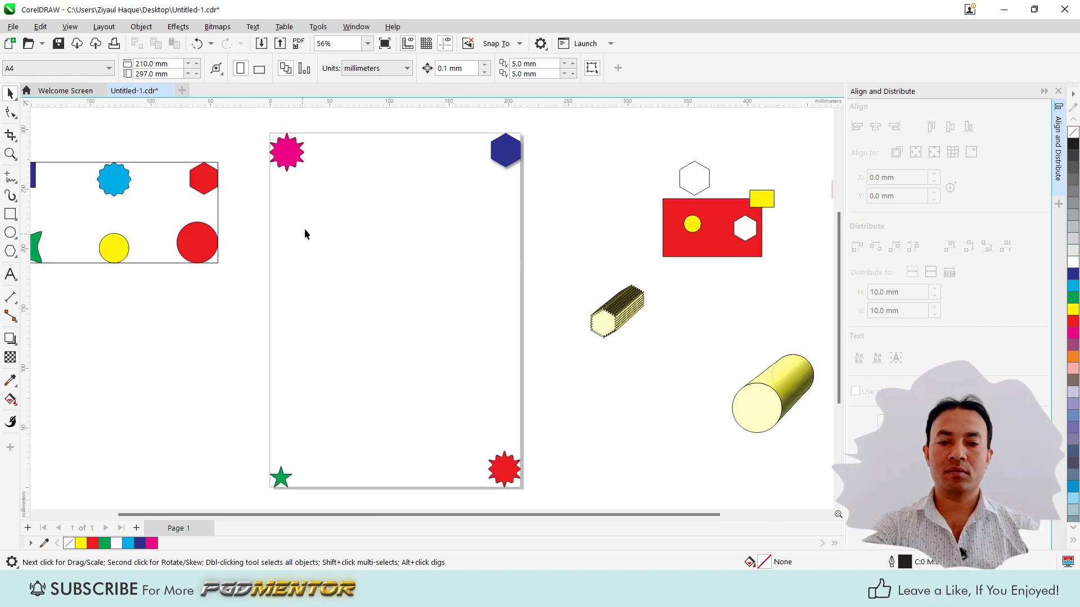
- Align the red starburst to the specified point X 0.0 mm, Y 0.0 mm by its horizontal center, then by its right edge
click(500, 471)
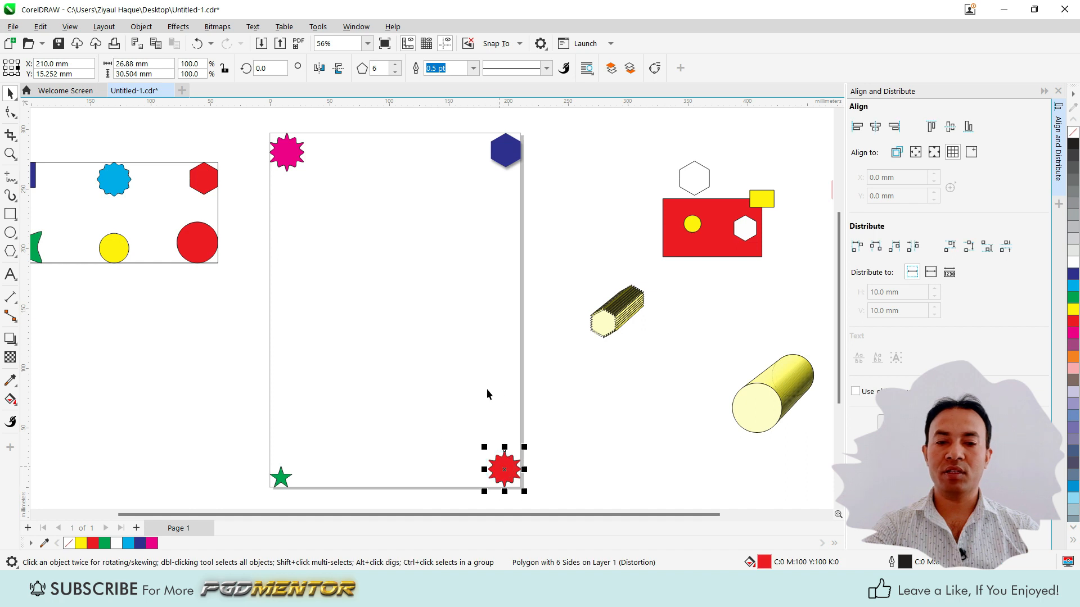
click(971, 154)
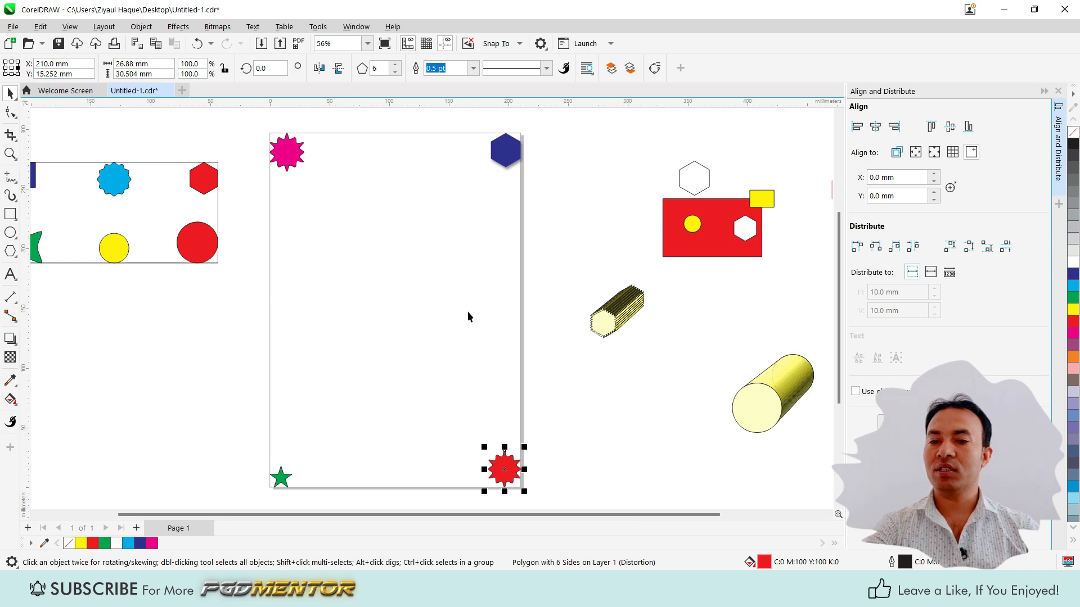
click(568, 221)
click(502, 468)
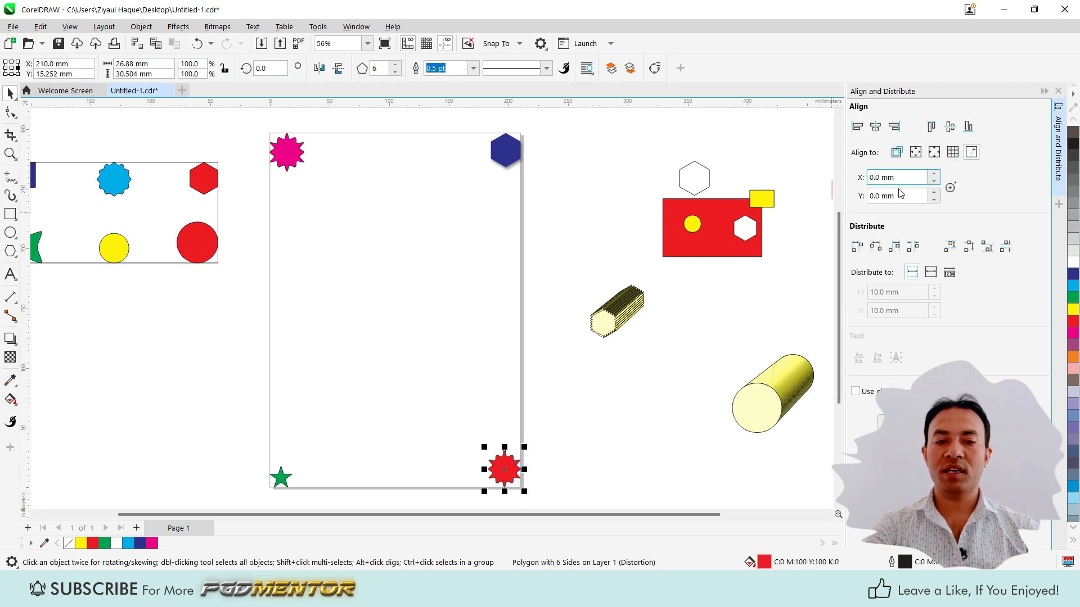
click(875, 126)
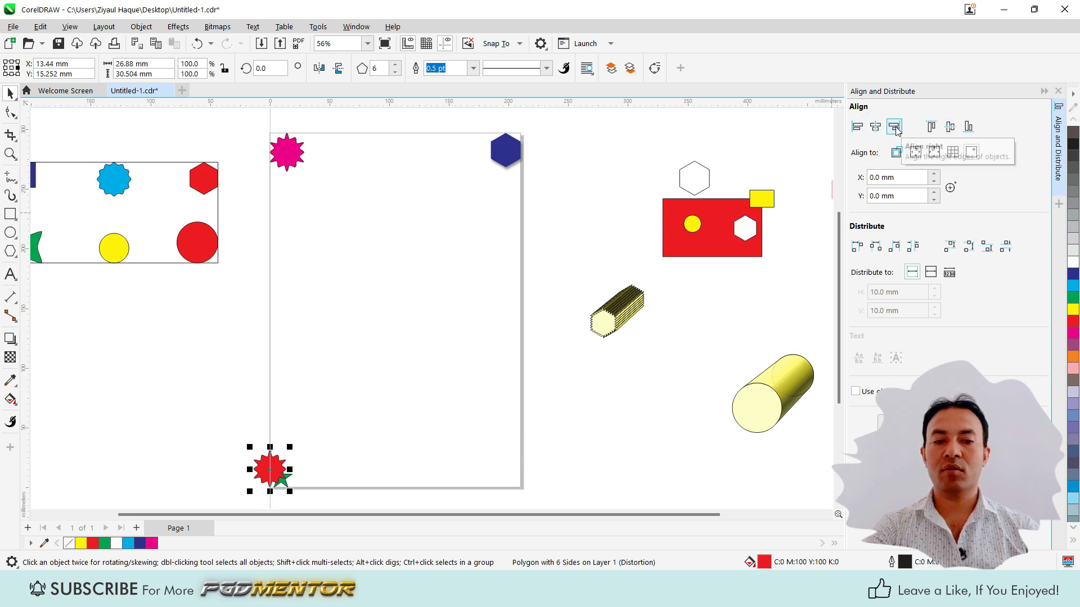
click(894, 127)
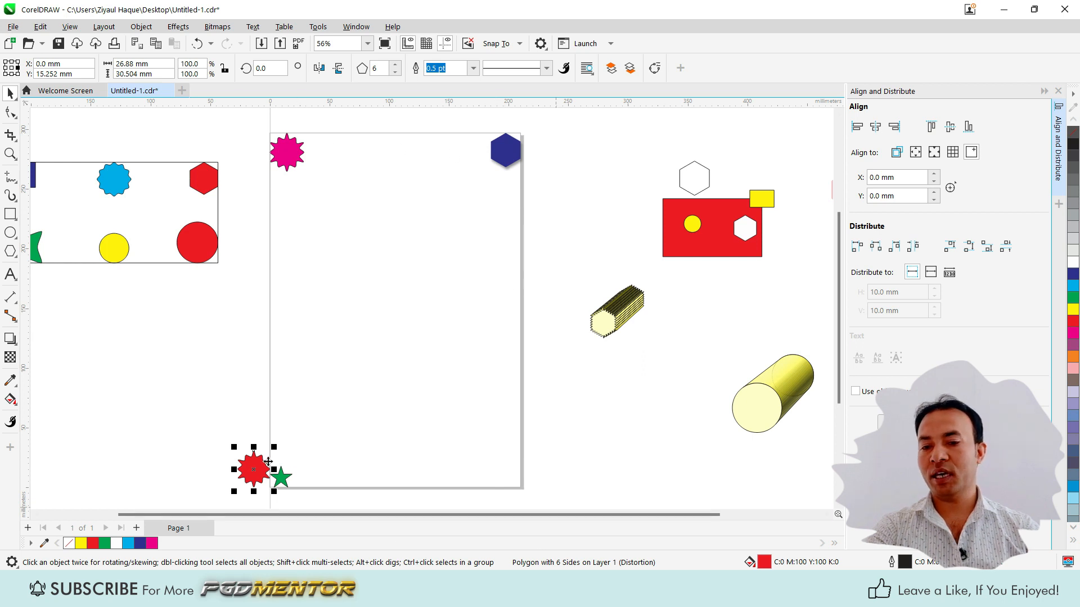
- Move the green star further into the page, then center it horizontally and vertically on the specified point
drag(282, 479, 347, 401)
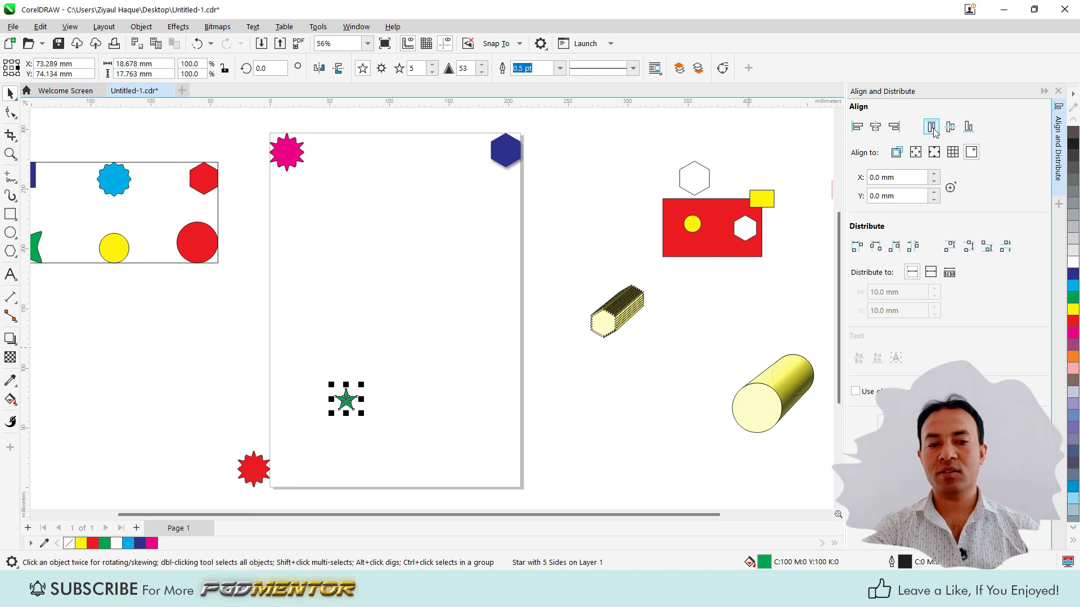
click(876, 127)
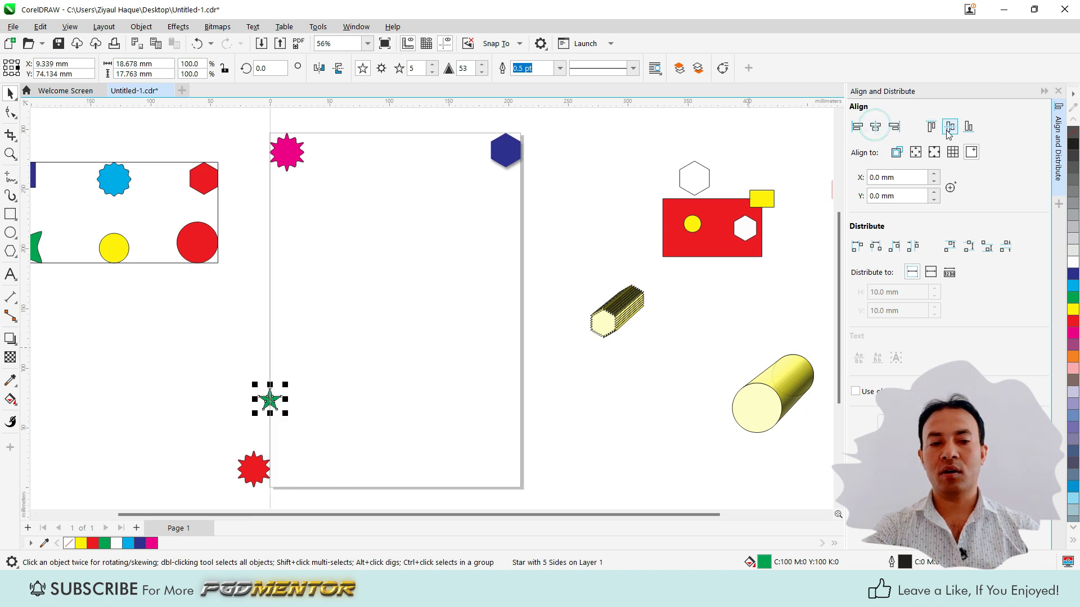
click(949, 128)
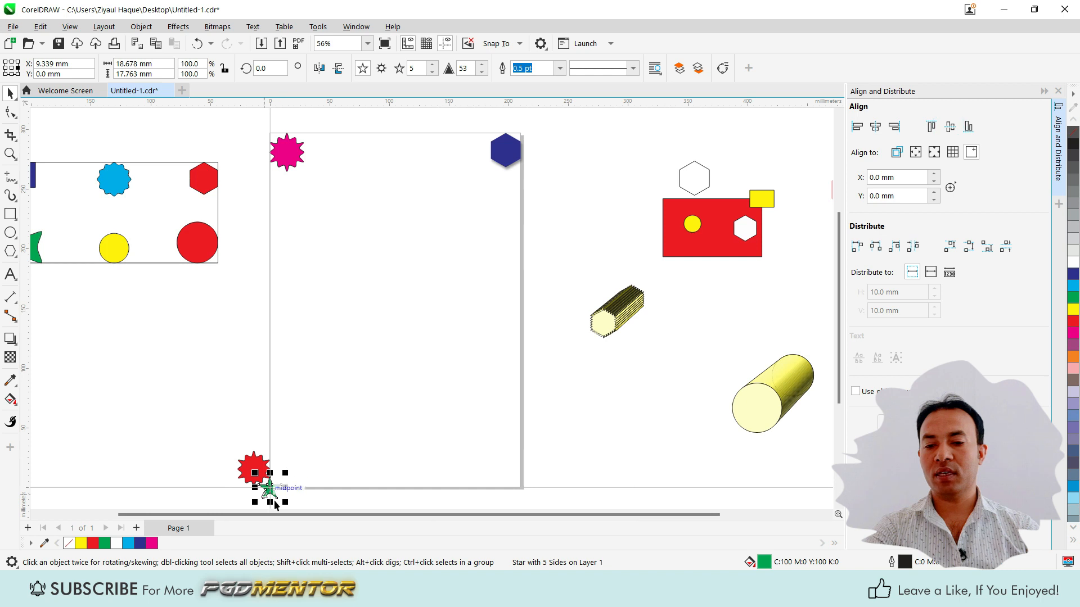
- Move the red starburst up and away from the page's lower-left corner, and delete the green star
scroll(278, 507, up, 2)
scroll(278, 507, up, 4)
drag(223, 384, 171, 239)
click(266, 462)
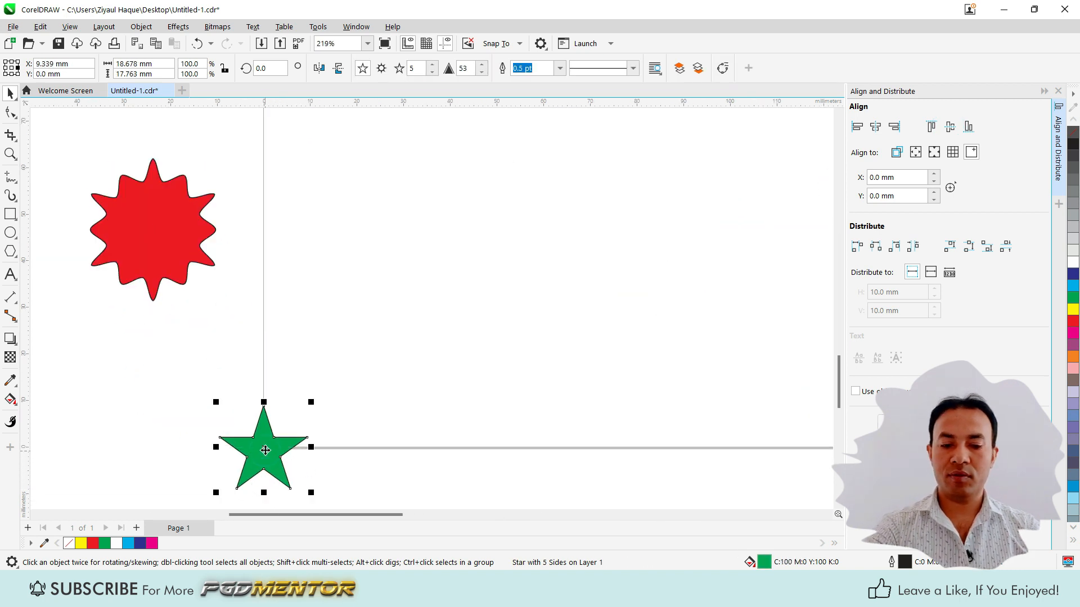
key(Delete)
- Draw an unfilled square about 18.2 mm wide over the page's lower-left corner
click(10, 214)
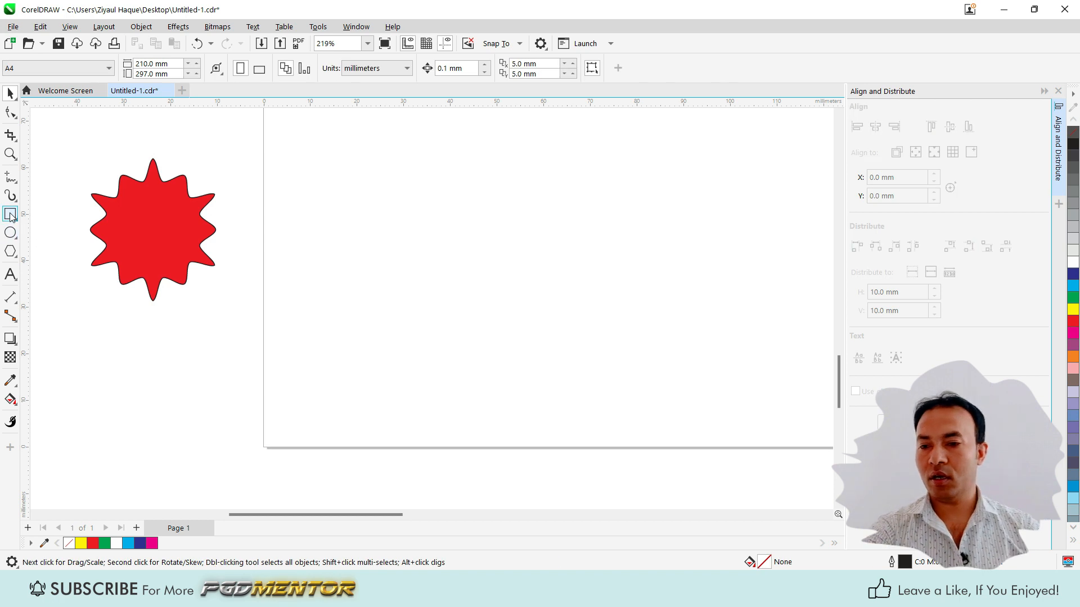
drag(224, 386, 310, 472)
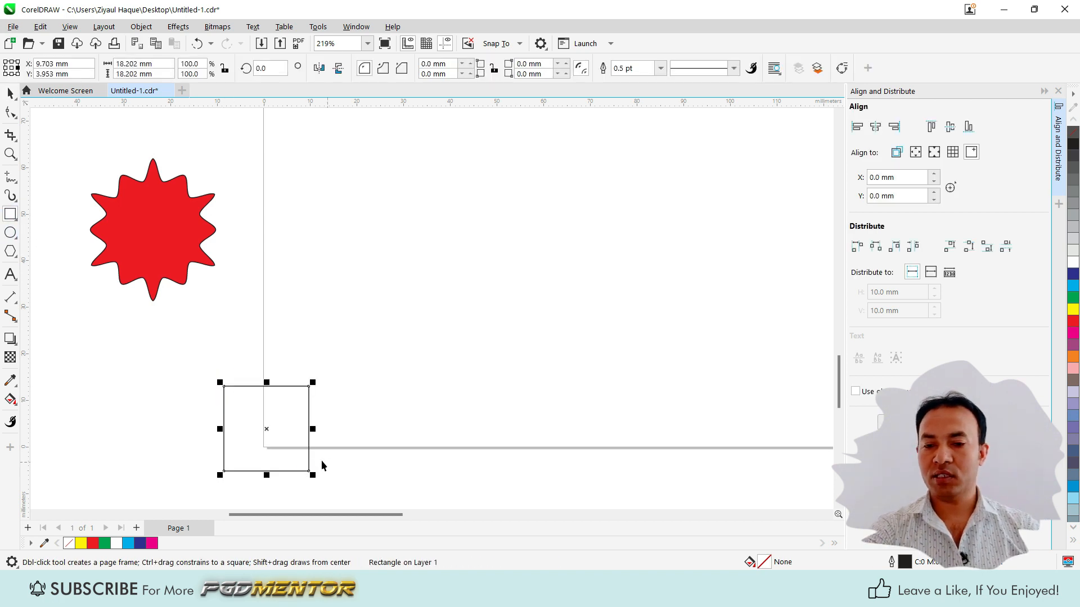
key(space)
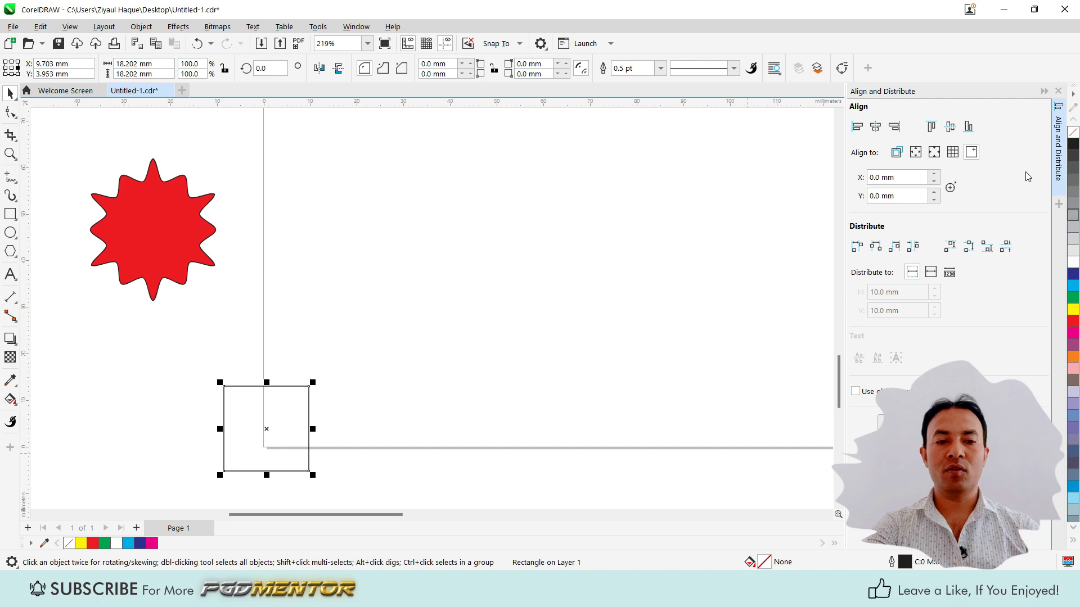
- Center the square horizontally and vertically on the specified point X 0.0 mm, Y 0.0 mm, then on X 10.0 mm, Y 0.0 mm
click(875, 128)
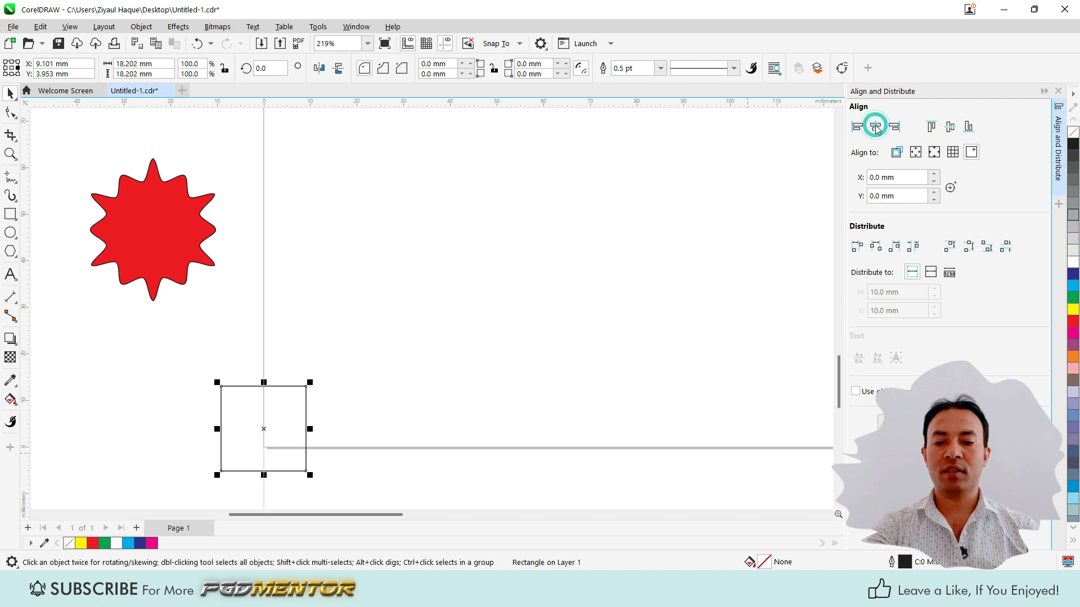
click(949, 127)
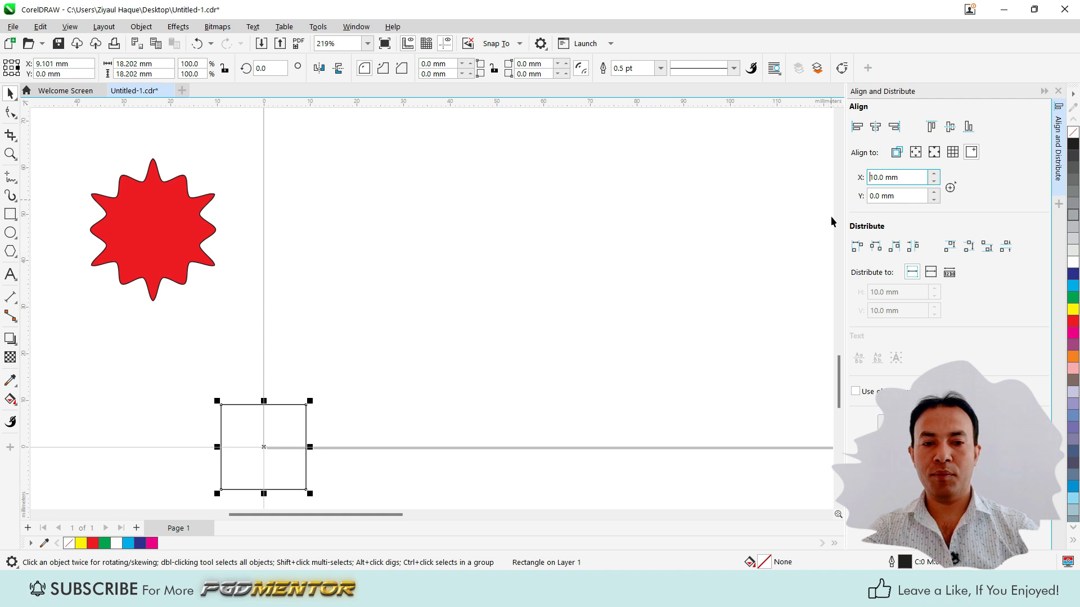
click(878, 125)
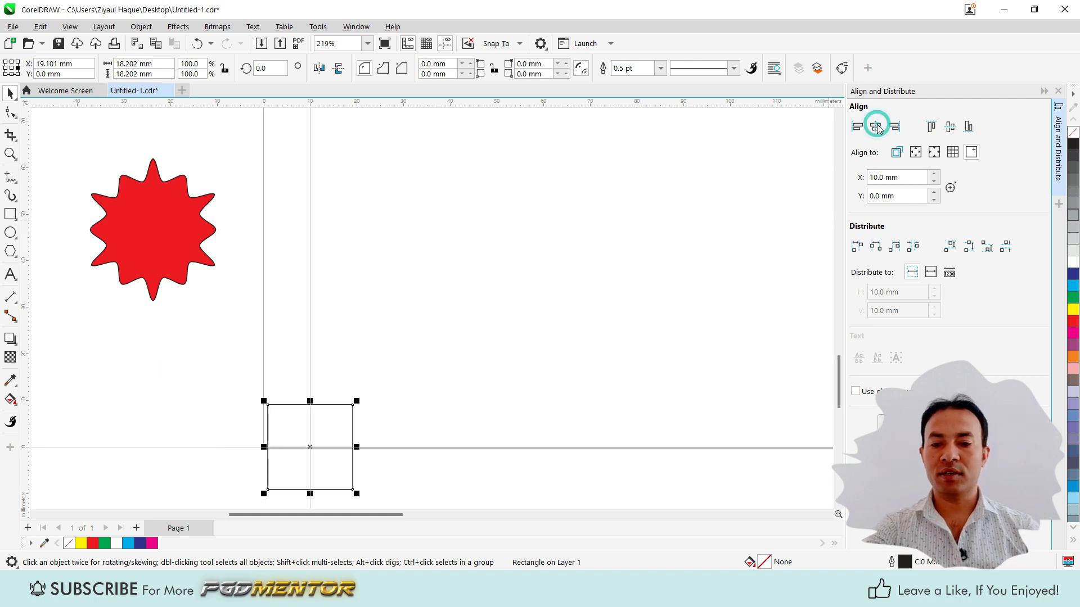
click(950, 127)
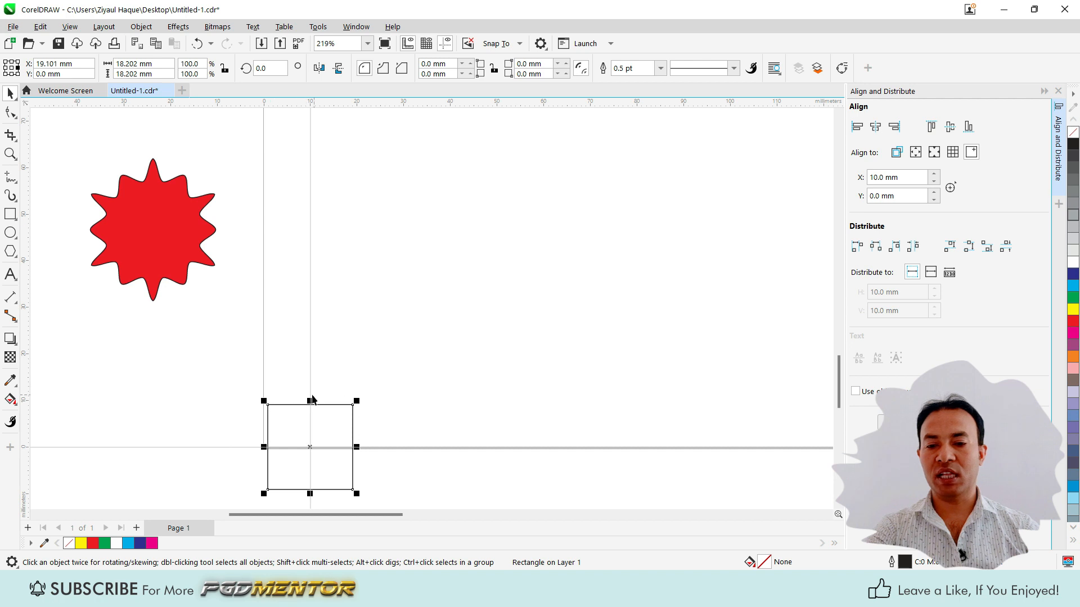
- Set the specified point's Y to 10 mm and center the square on it horizontally and vertically
click(876, 200)
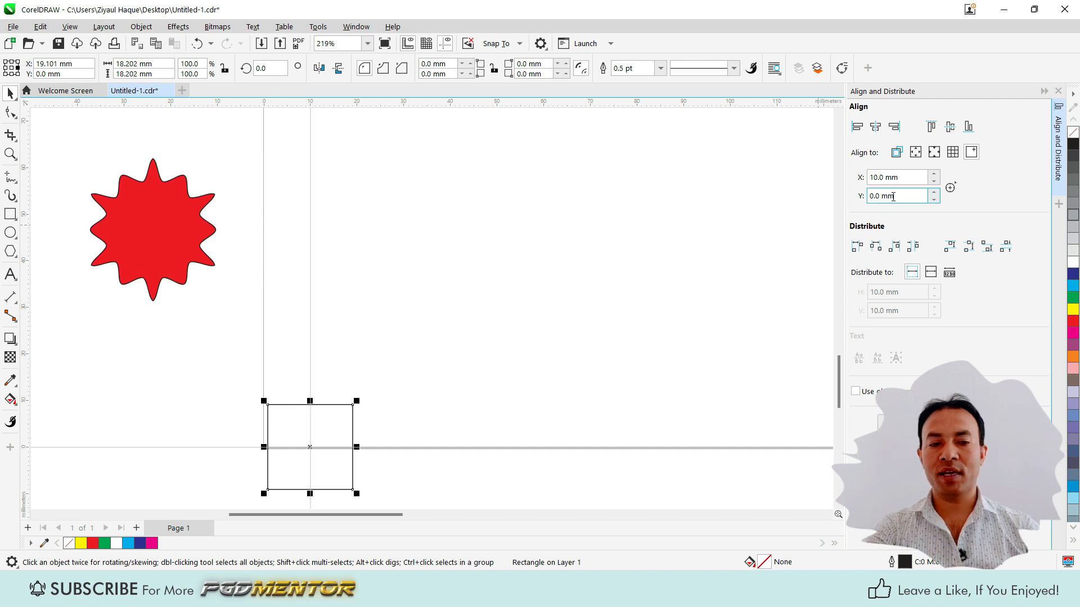
drag(900, 196, 854, 201)
text(10)
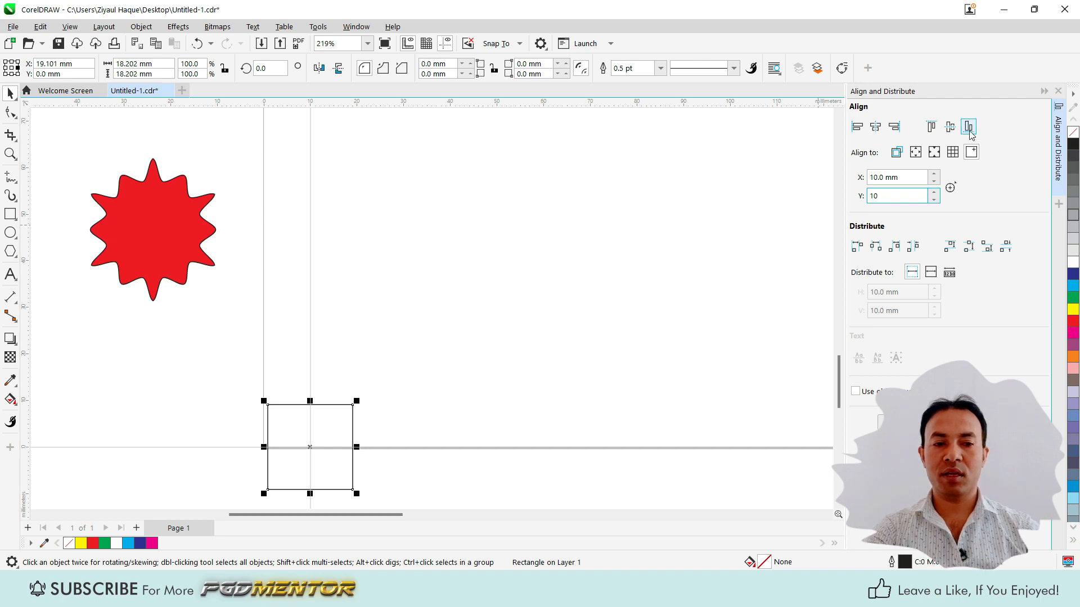
key(Return)
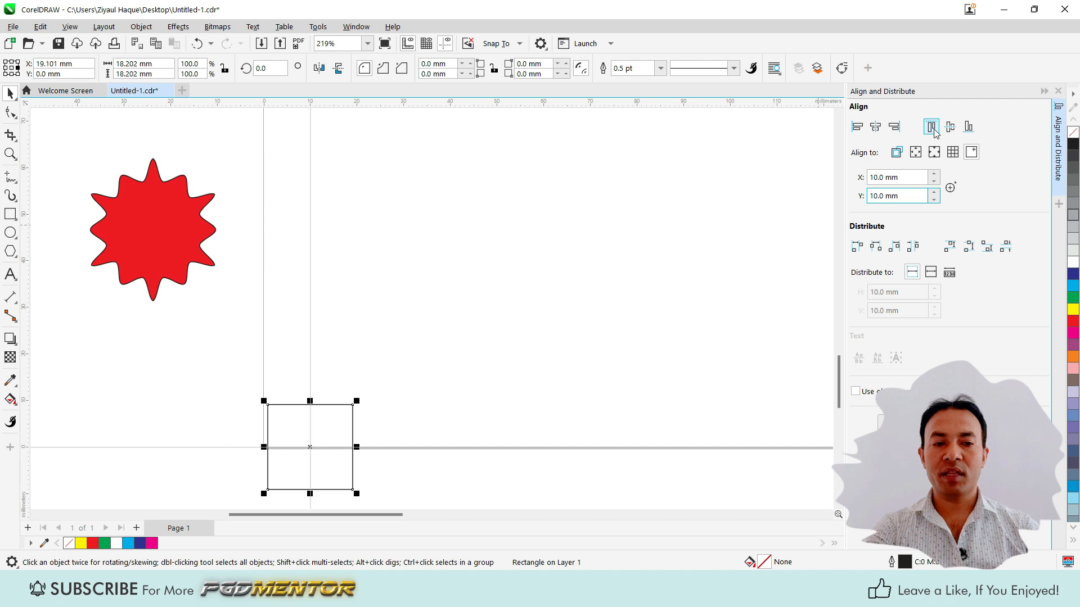
click(876, 128)
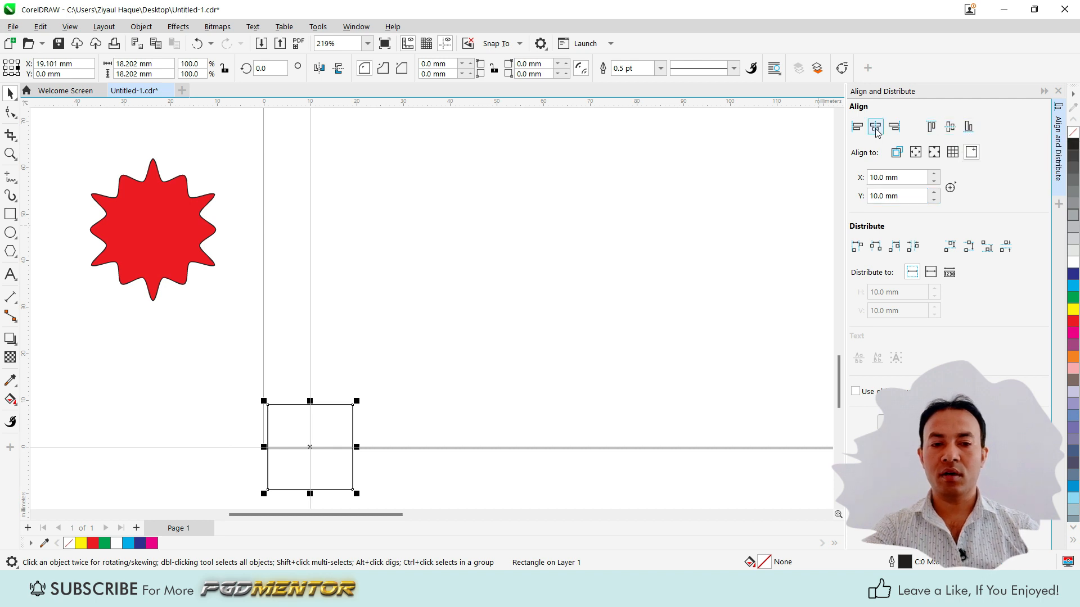
click(949, 128)
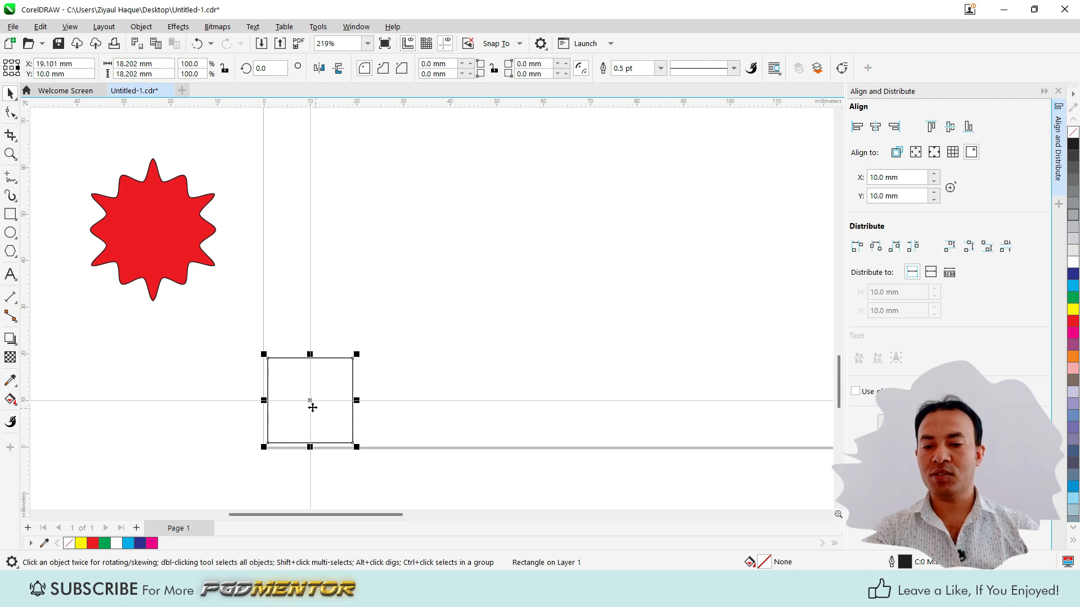
- Set the specified point to X 50 mm, Y 50 mm and center the square on it horizontally and vertically
double_click(912, 178)
text(50)
key(Tab)
text(5)
key(Return)
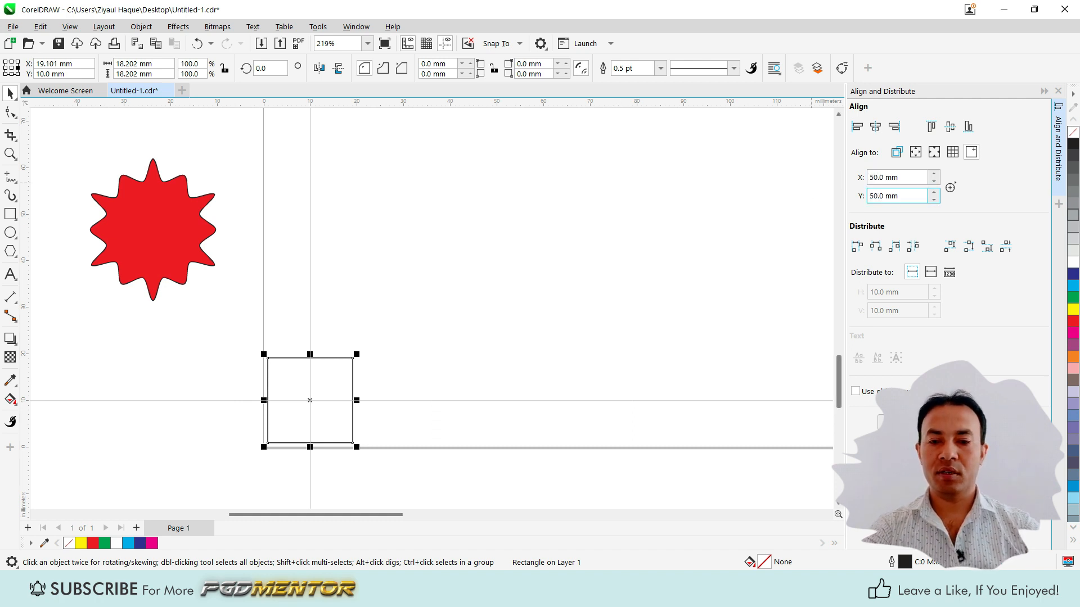
click(875, 129)
click(950, 128)
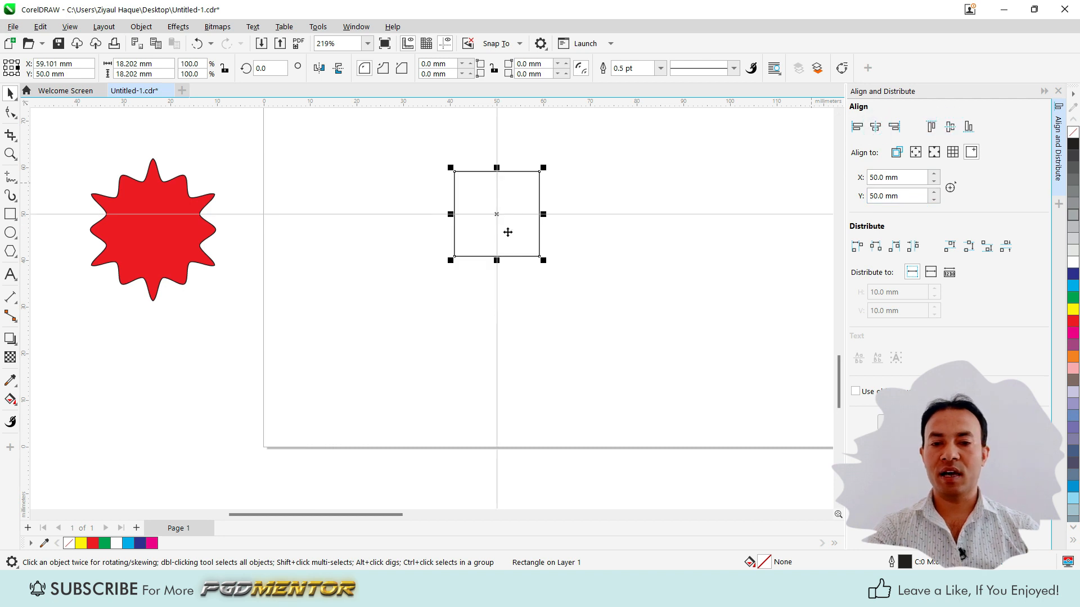
- Select the remaining objects on and around the page and move them off to its left side to clear the page
scroll(464, 270, down, 4)
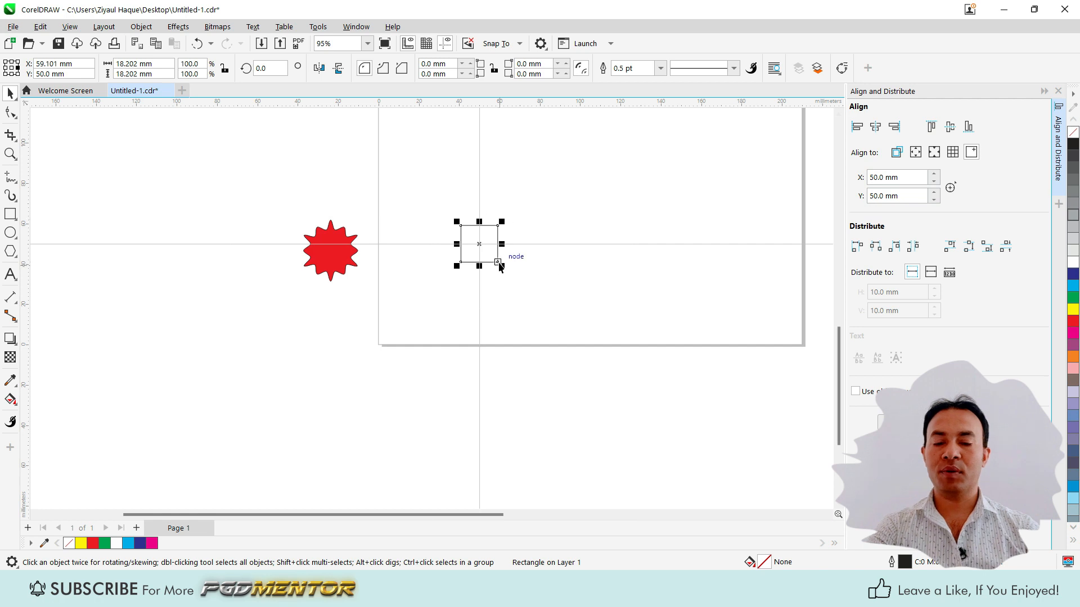
scroll(479, 271, up, 2)
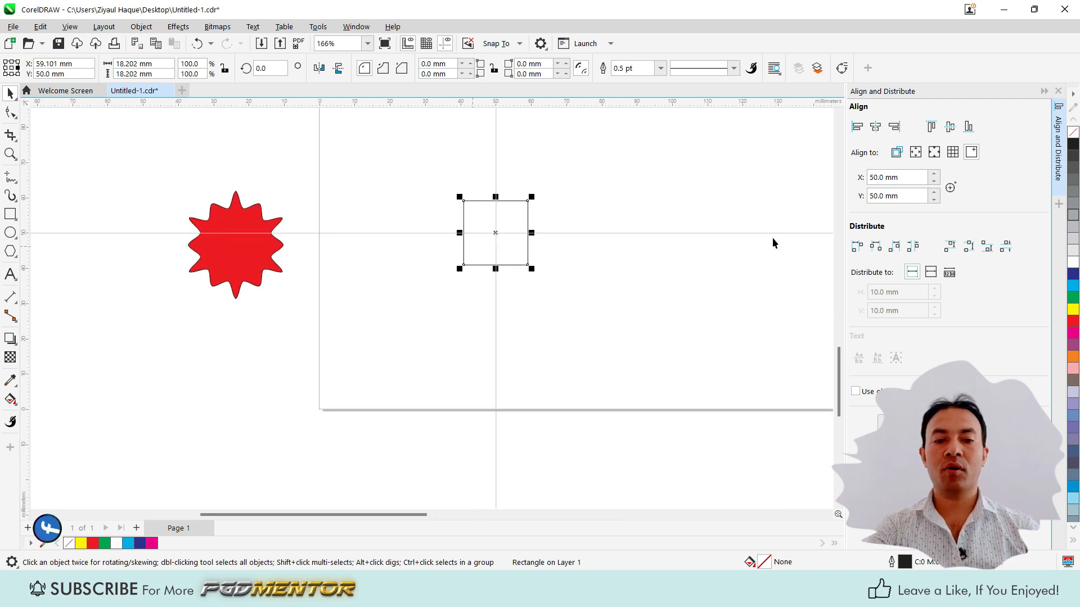
scroll(573, 228, down, 1)
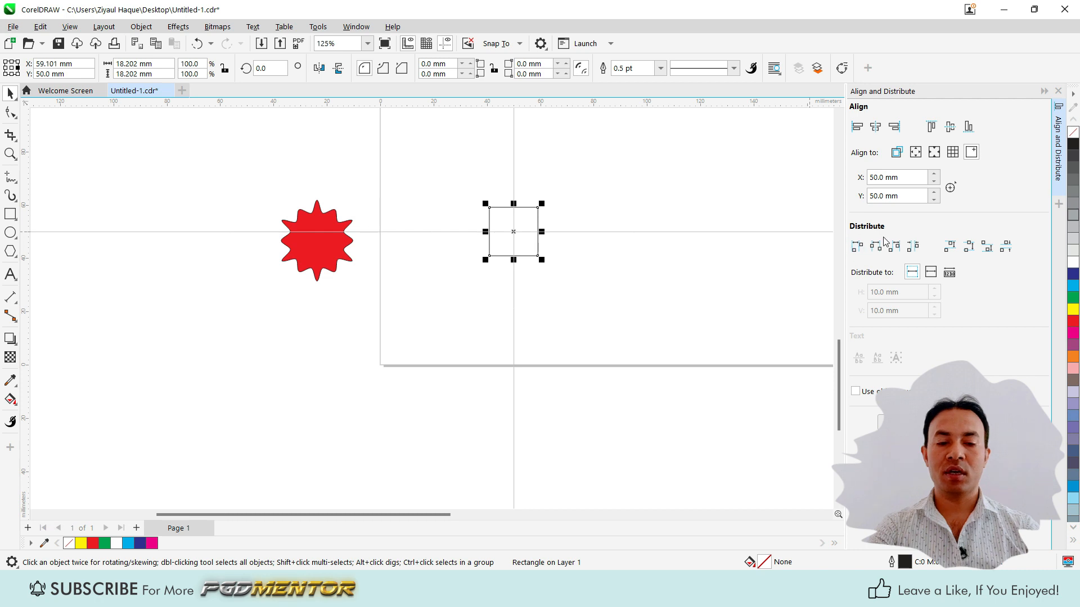
scroll(577, 343, down, 2)
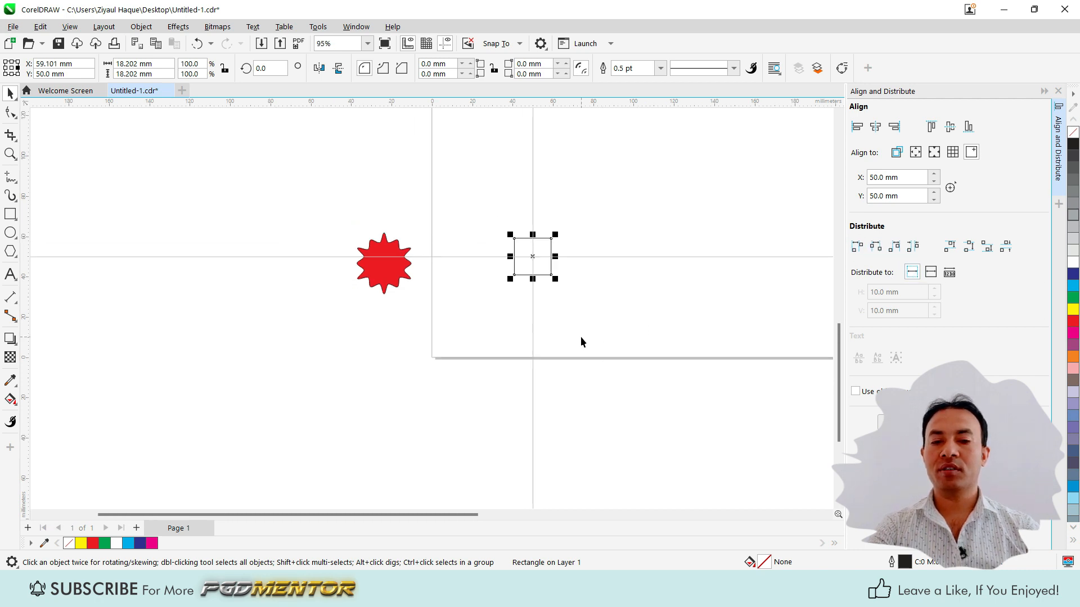
scroll(553, 371, down, 3)
scroll(546, 275, up, 1)
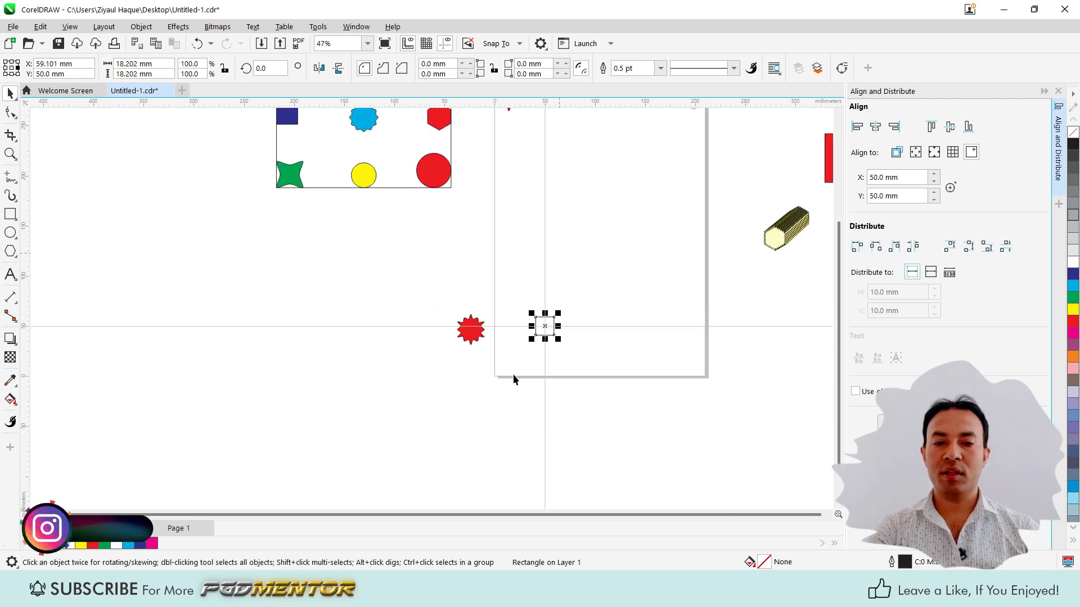
scroll(513, 373, down, 2)
drag(480, 126, 703, 354)
drag(647, 163, 406, 293)
scroll(502, 201, up, 3)
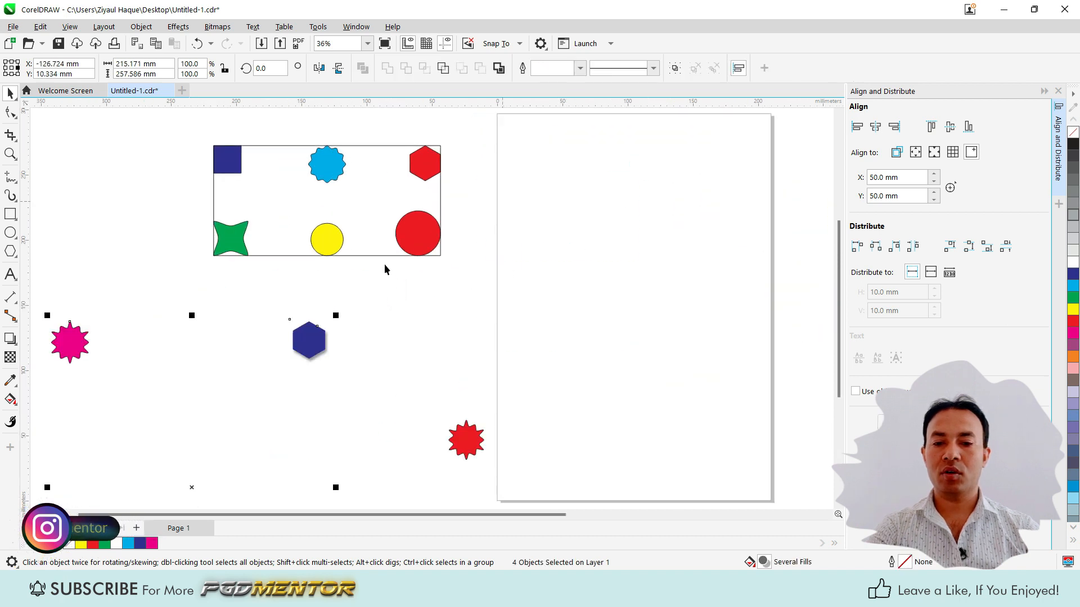
- Move the yellow circle out of the framed group of shapes onto the upper-left part of the page
click(321, 237)
click(298, 287)
click(336, 253)
drag(325, 234, 564, 174)
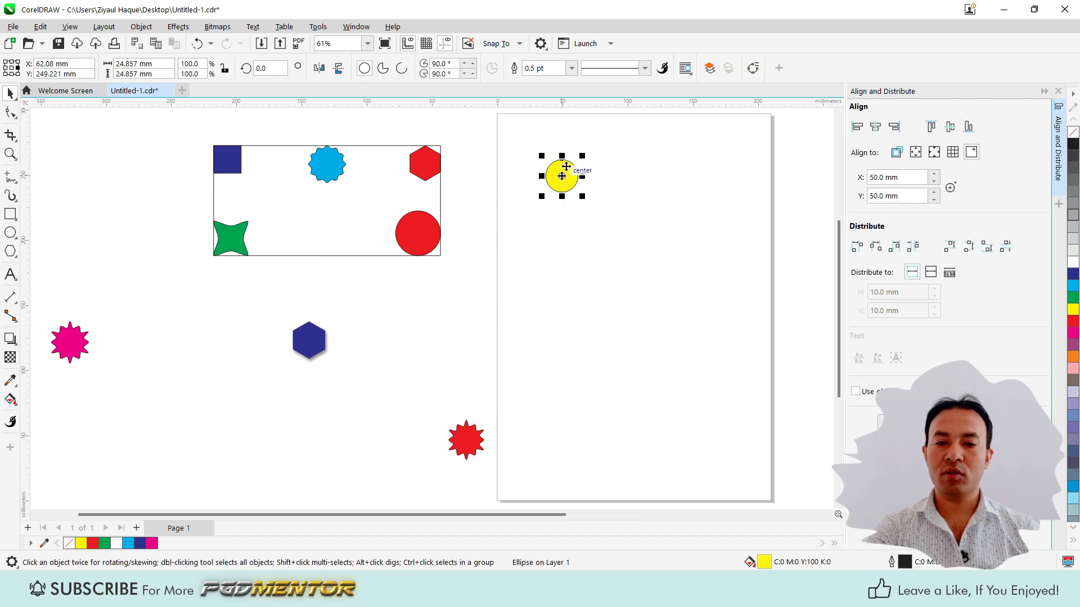
scroll(563, 176, up, 3)
scroll(563, 177, up, 2)
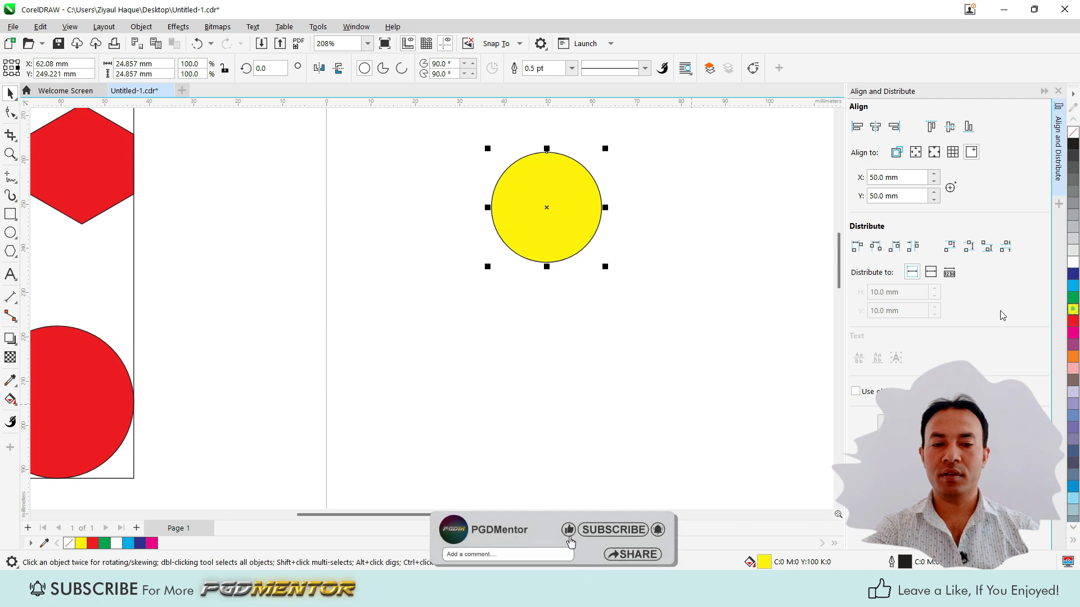
- Fill the circle on the page with red and give it an elliptical fountain fill
click(1072, 321)
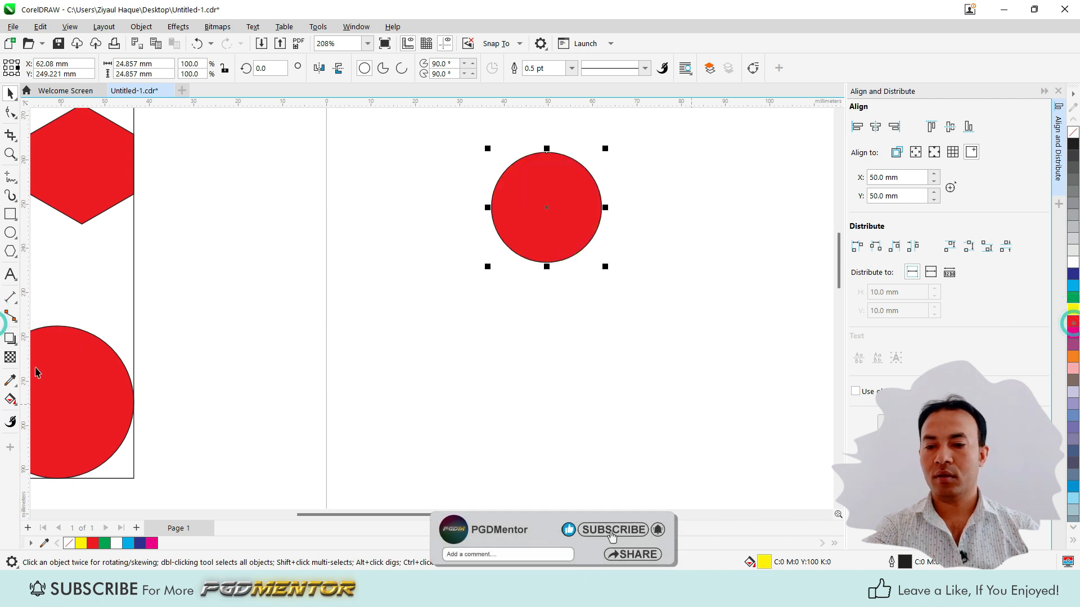
click(11, 400)
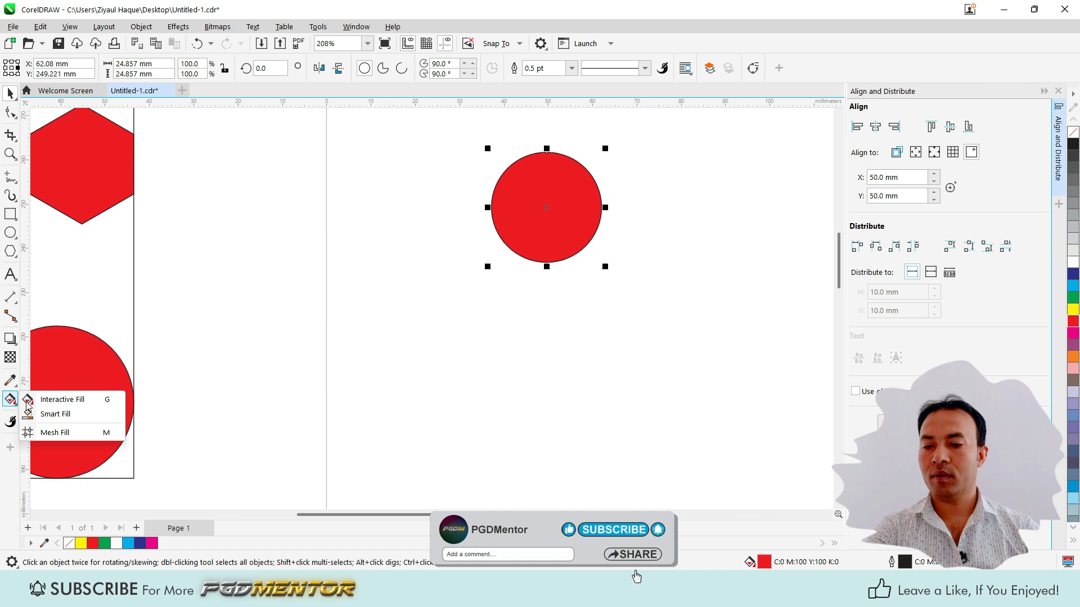
click(28, 402)
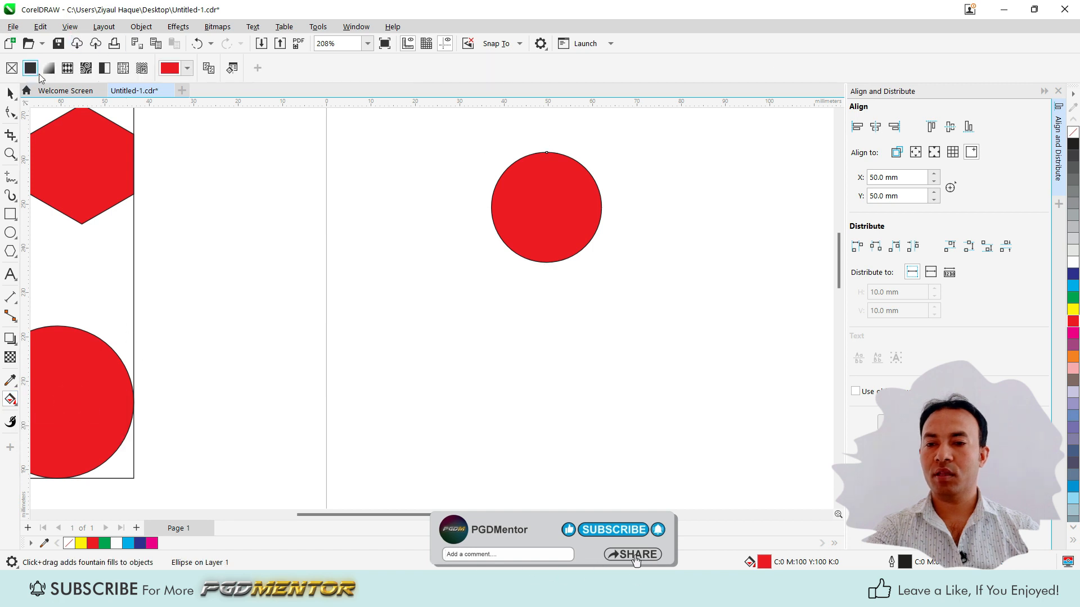
click(49, 68)
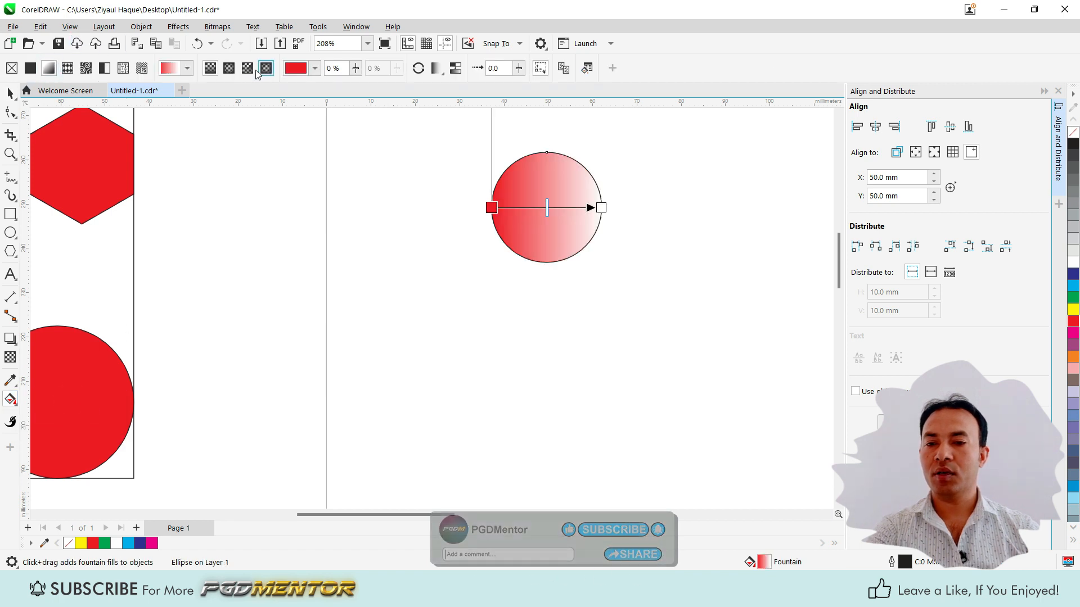
click(229, 68)
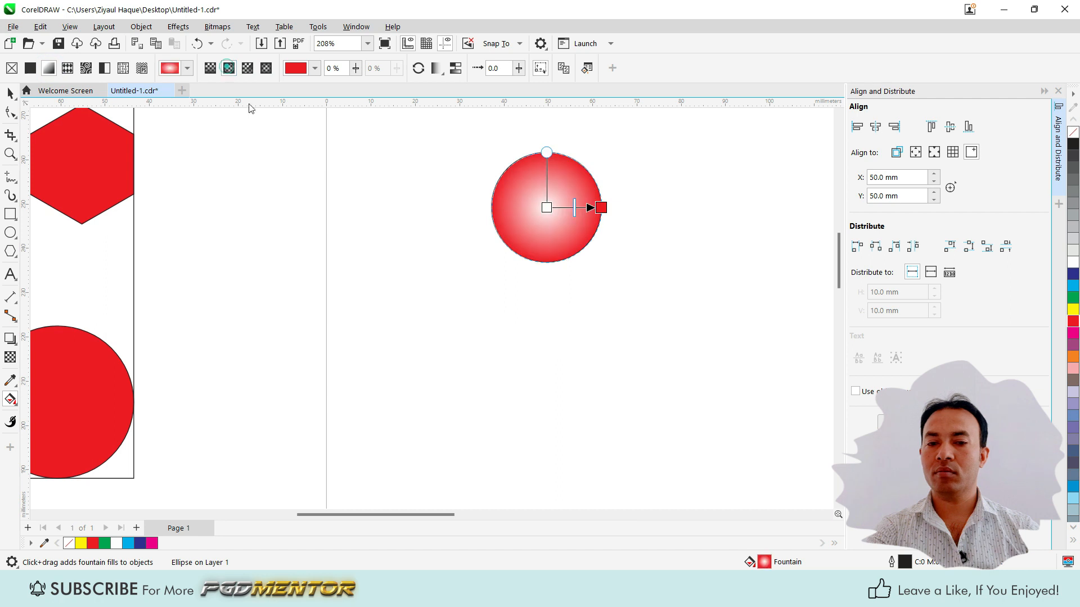
- Color the fountain fill's center yellow, shift it to the circle's bottom with red toward the top, and narrow the gradient ellipse
click(546, 208)
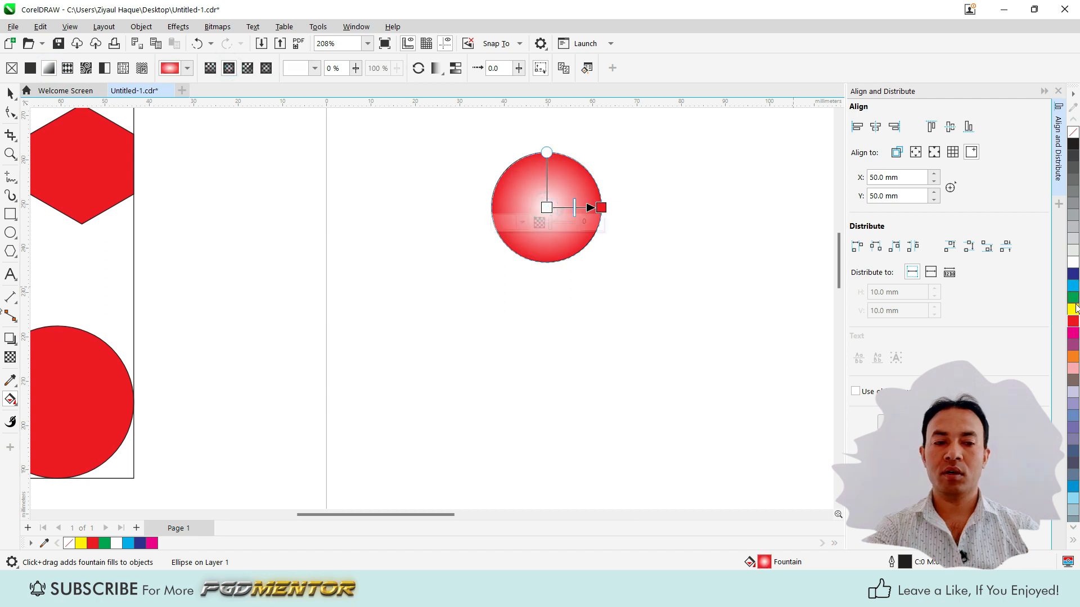
click(1073, 309)
drag(551, 207, 548, 262)
drag(601, 207, 546, 170)
drag(454, 262, 495, 264)
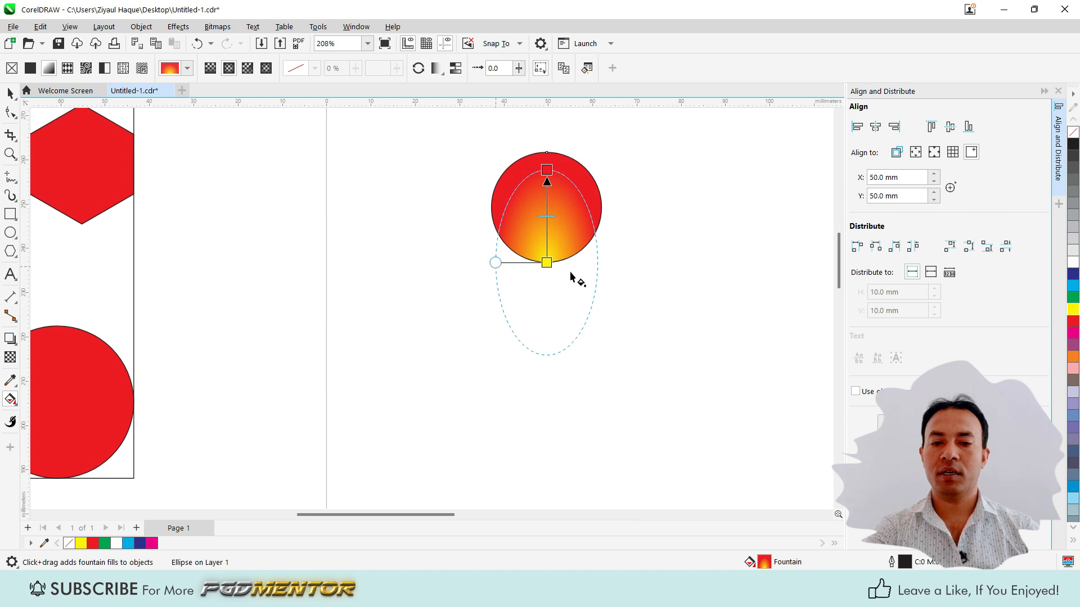
click(547, 261)
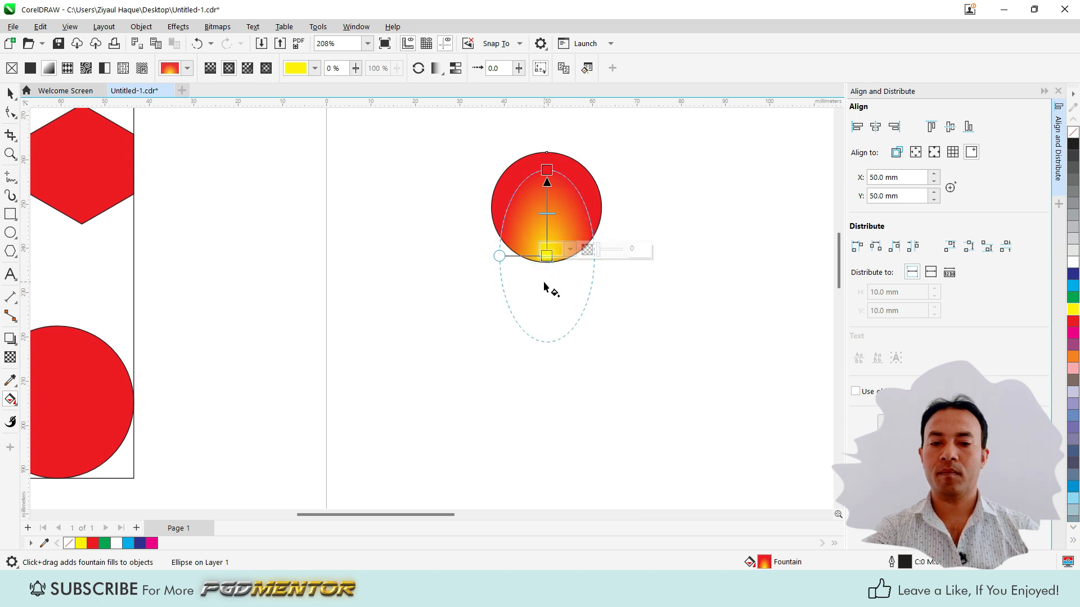
key(space)
click(361, 279)
- Remove the outline from the red and yellow gradient circle
scroll(511, 275, down, 2)
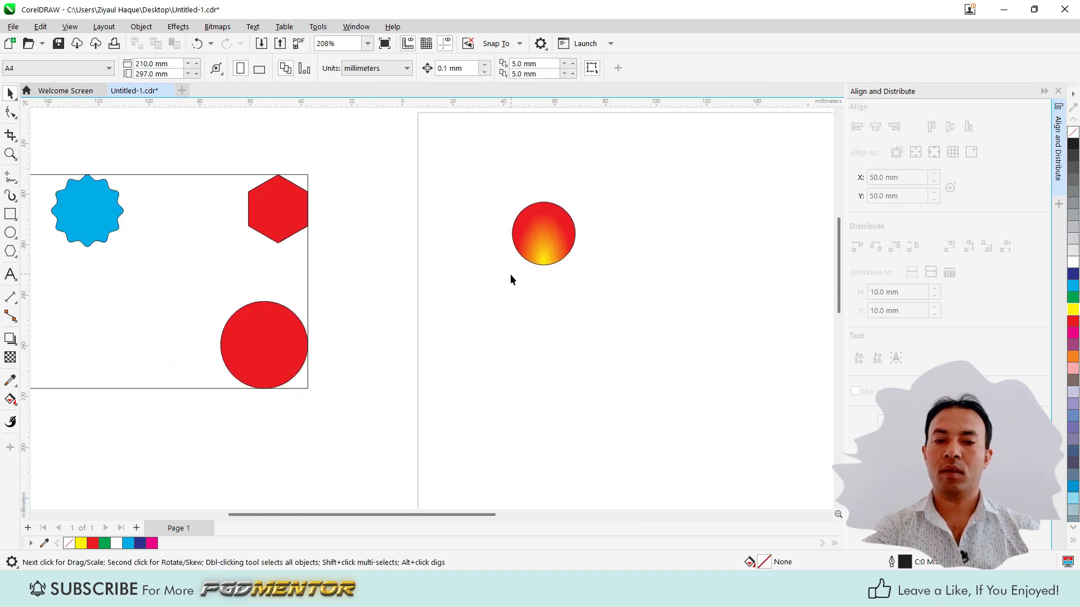
click(547, 247)
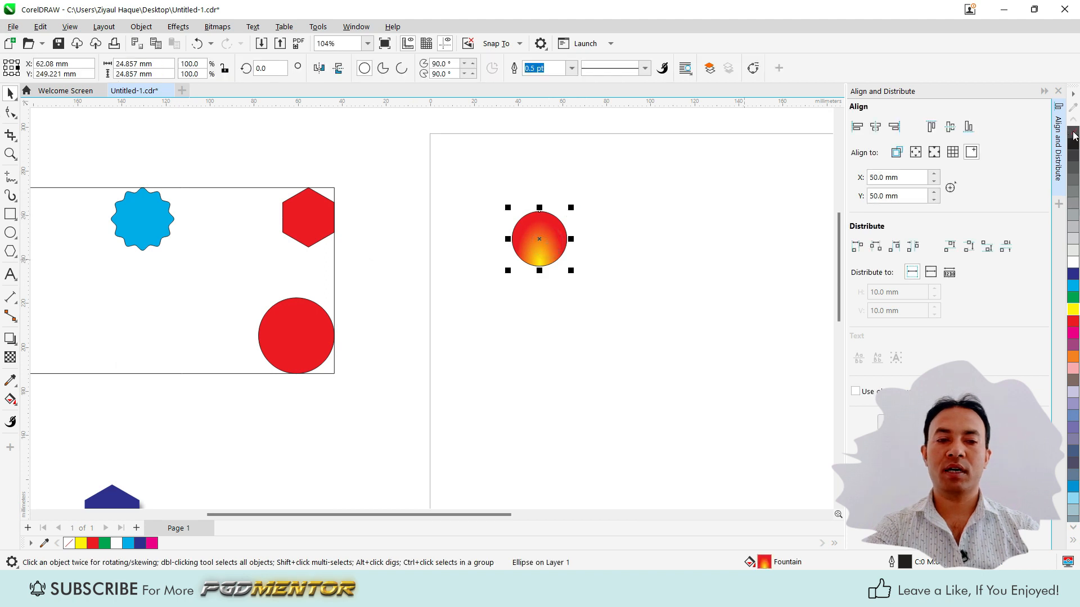
scroll(428, 224, down, 1)
scroll(477, 234, up, 3)
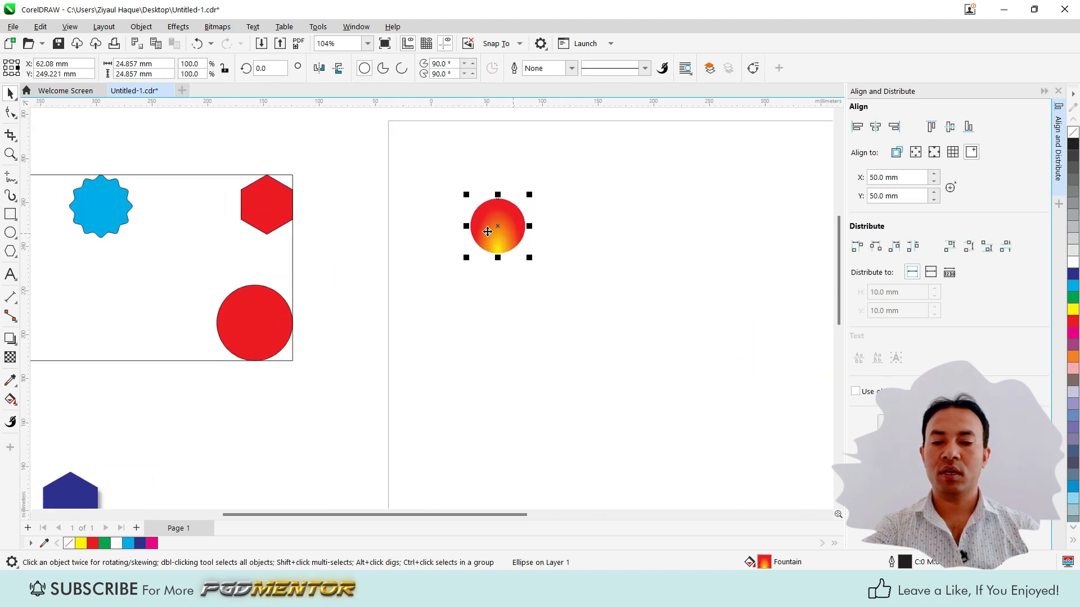
- Place a copy of the gradient circle to its right and change the copy's outer gradient color to blue
drag(507, 231, 620, 235)
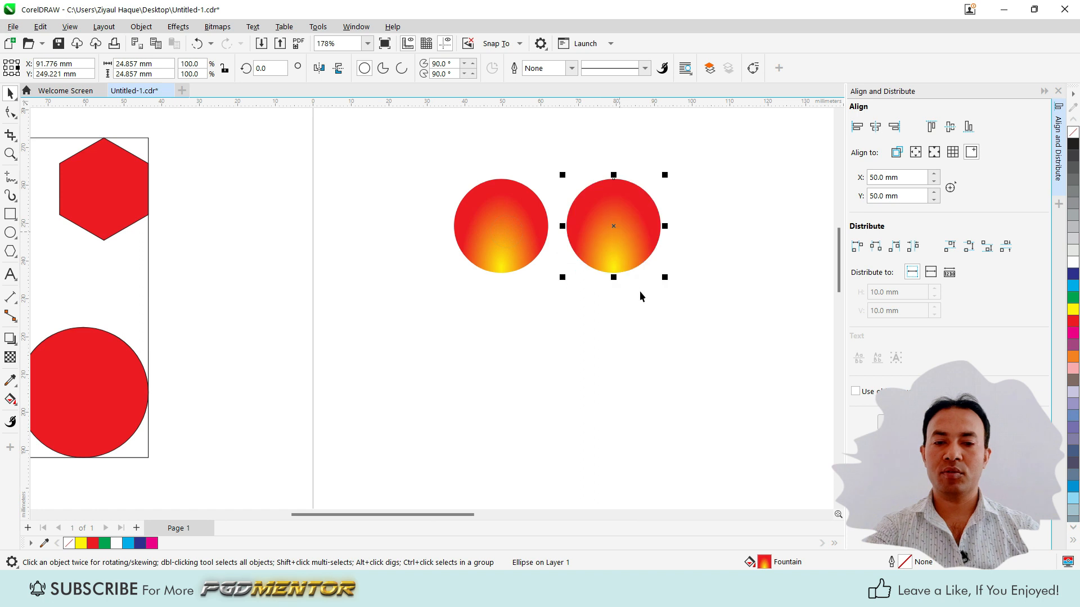
click(9, 400)
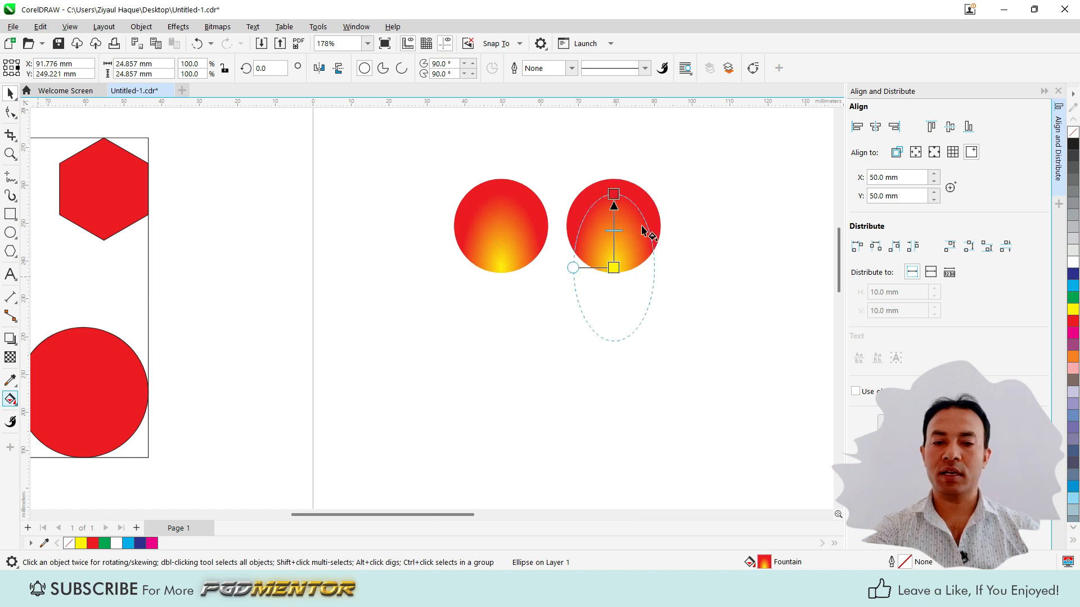
click(613, 194)
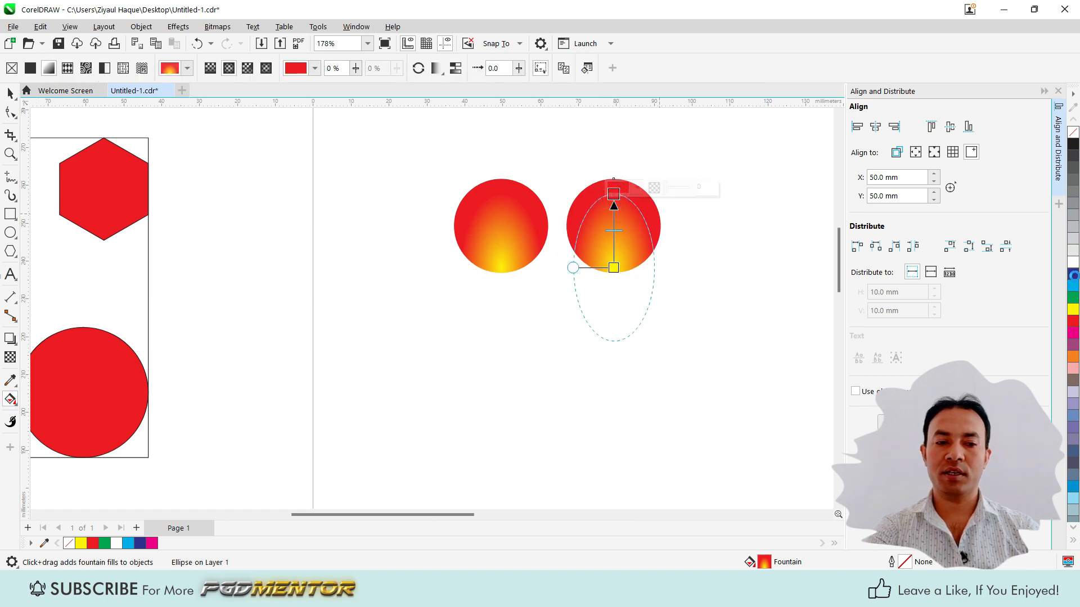
click(1073, 274)
key(space)
- Place a copy of the blue gradient circle to its right and change the copy's outer gradient color to green
drag(596, 208, 714, 215)
right_click(714, 215)
key(space)
click(731, 194)
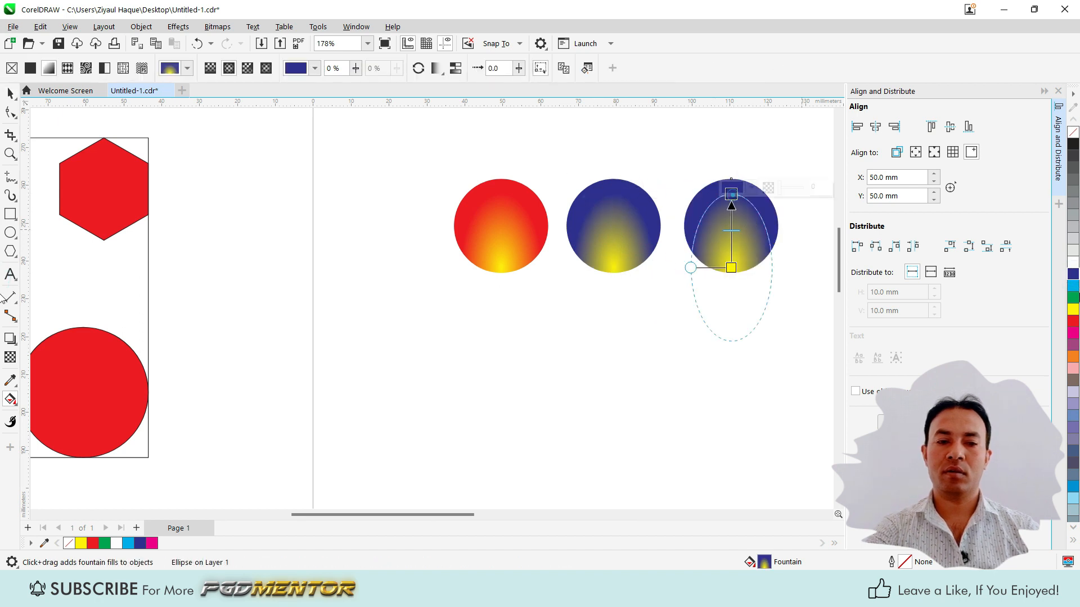
click(1073, 298)
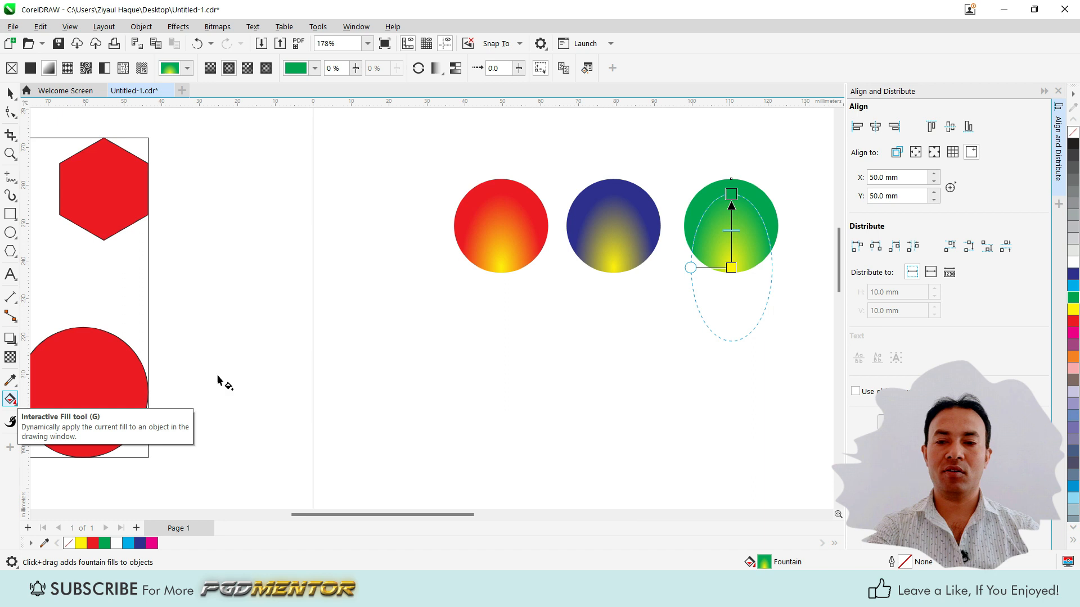
key(space)
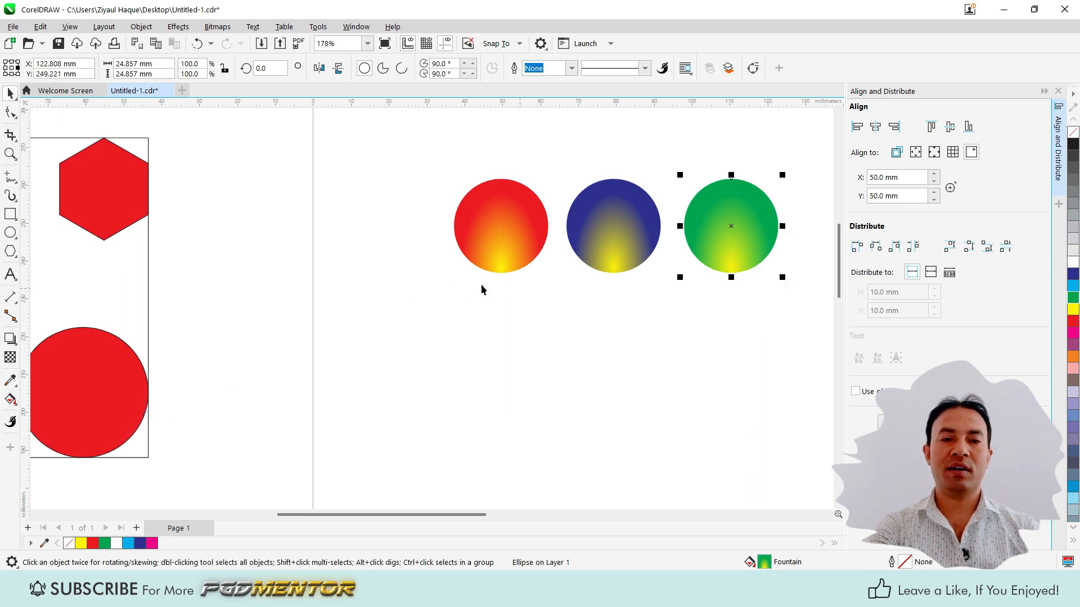
scroll(482, 290, down, 2)
scroll(562, 271, up, 2)
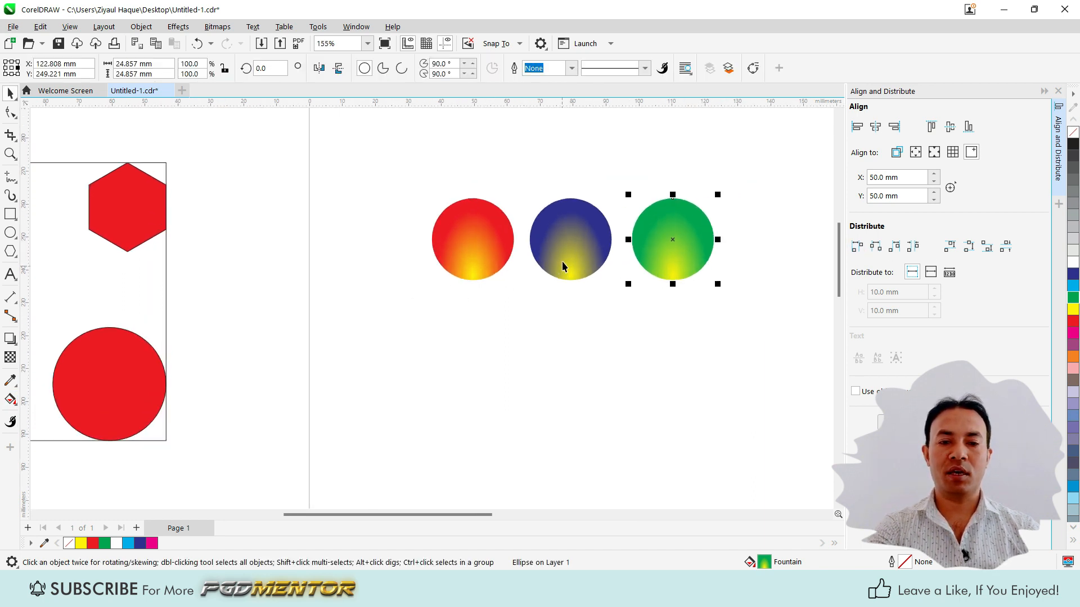
scroll(569, 266, down, 2)
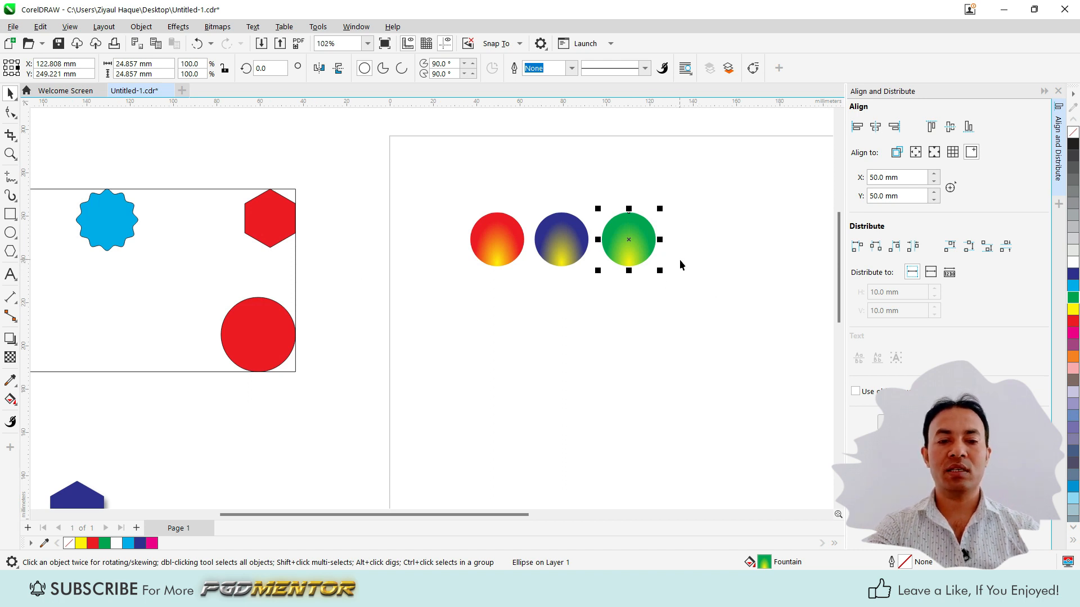
click(695, 322)
drag(398, 188, 716, 352)
click(141, 26)
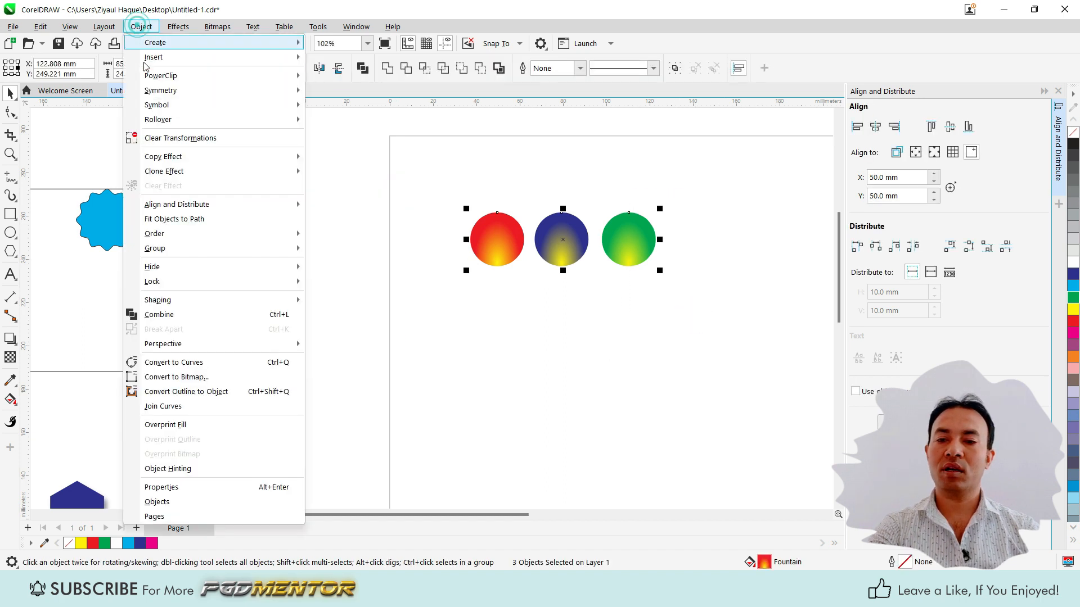
mouse_move(178, 207)
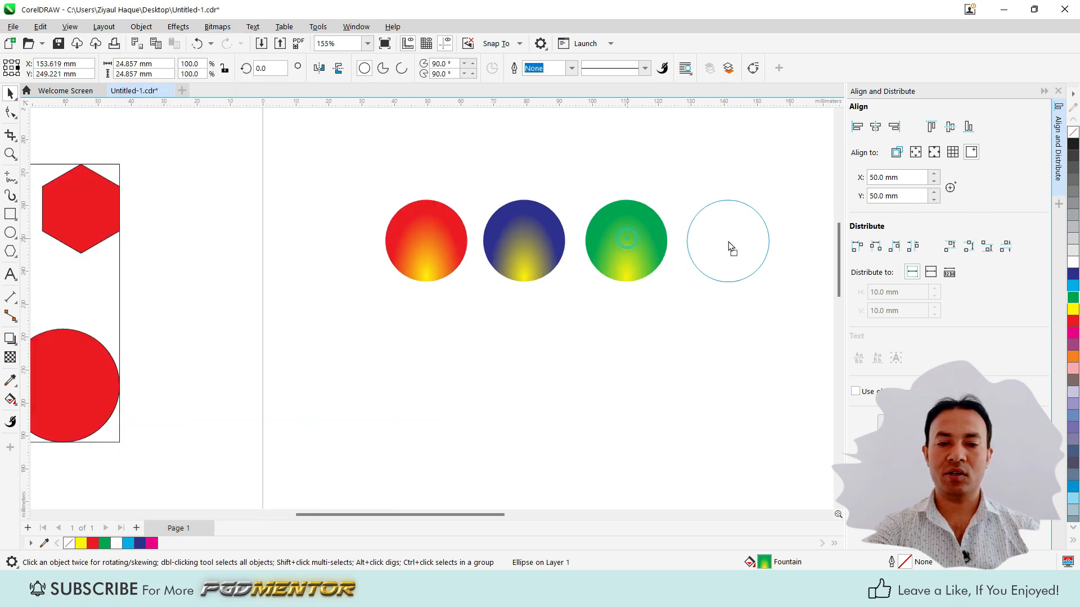
- Place a copy of the green gradient circle to its right and change the copy's outer gradient color to magenta
drag(726, 241, 725, 243)
key(g)
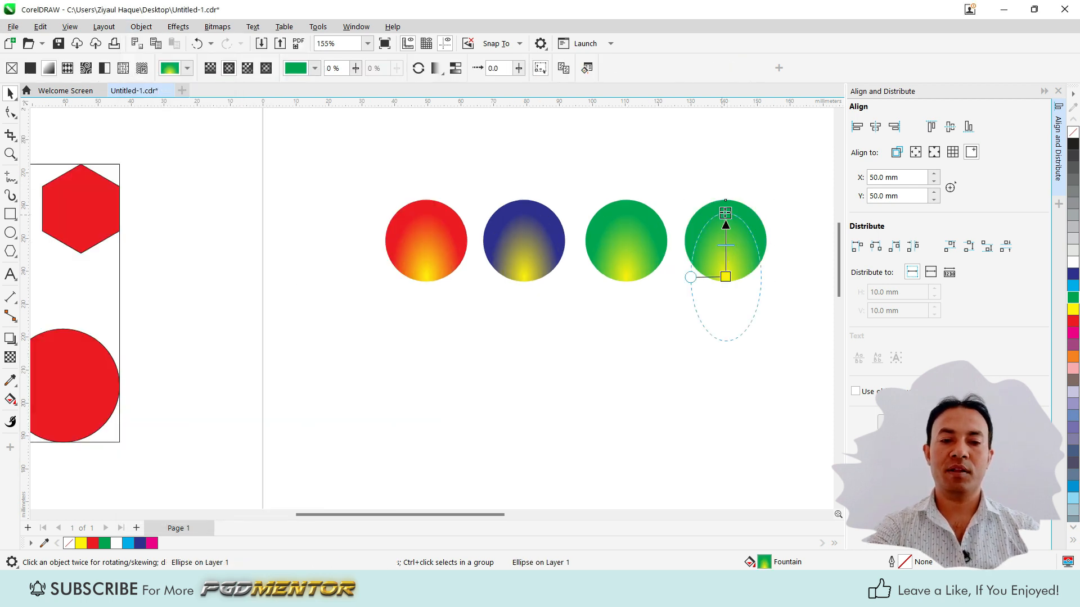
click(1073, 285)
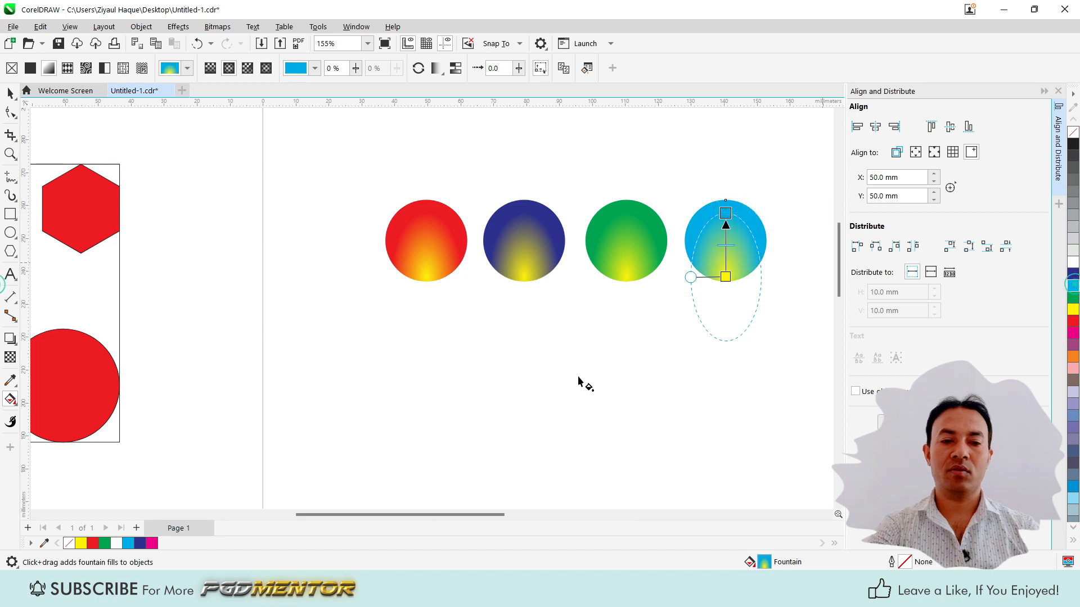
click(1074, 358)
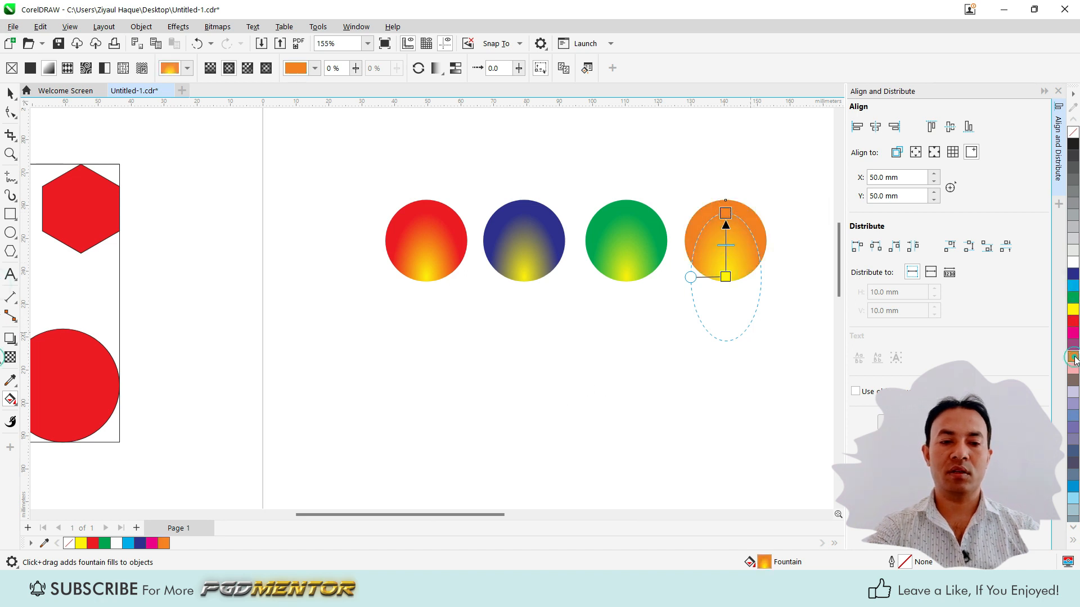
click(1073, 333)
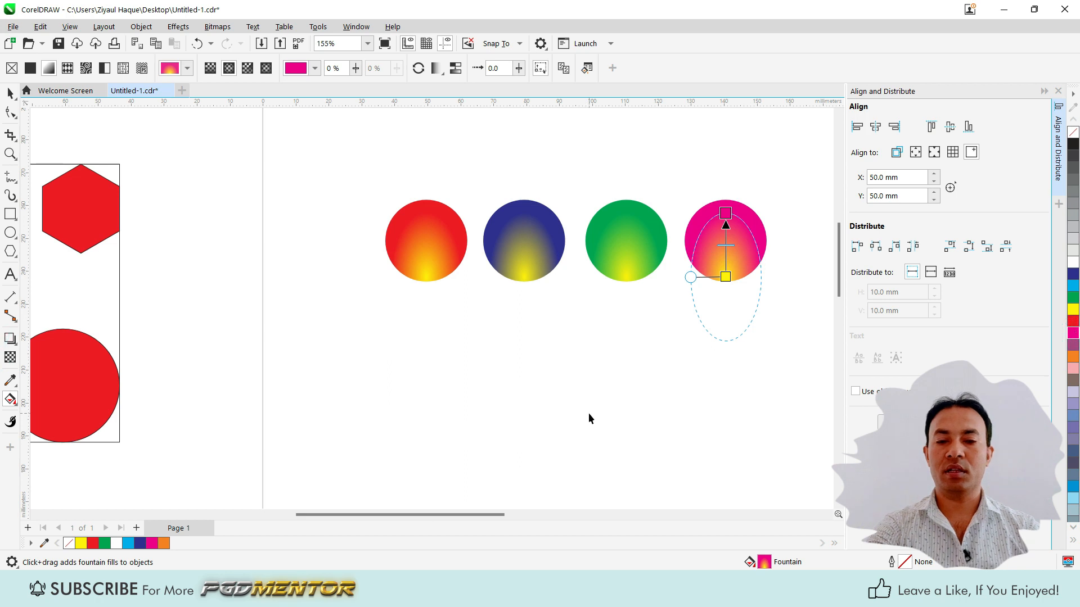
key(space)
- Align the four gradient circles by their left edges and move the resulting stack near the page's upper-left corner
scroll(444, 274, down, 3)
scroll(444, 274, down, 3)
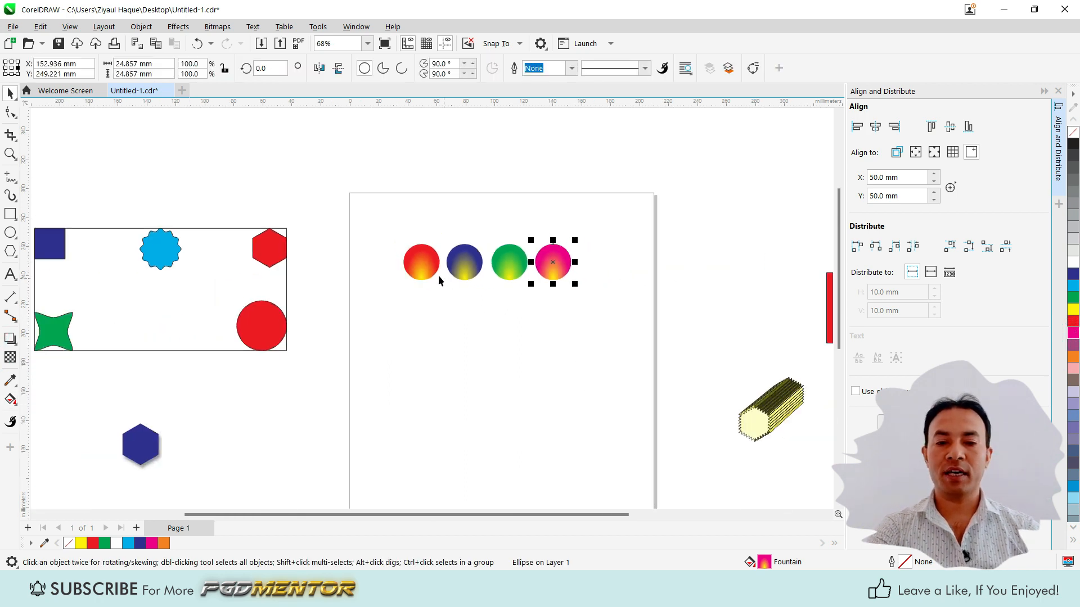
scroll(552, 261, up, 1)
drag(297, 212, 675, 333)
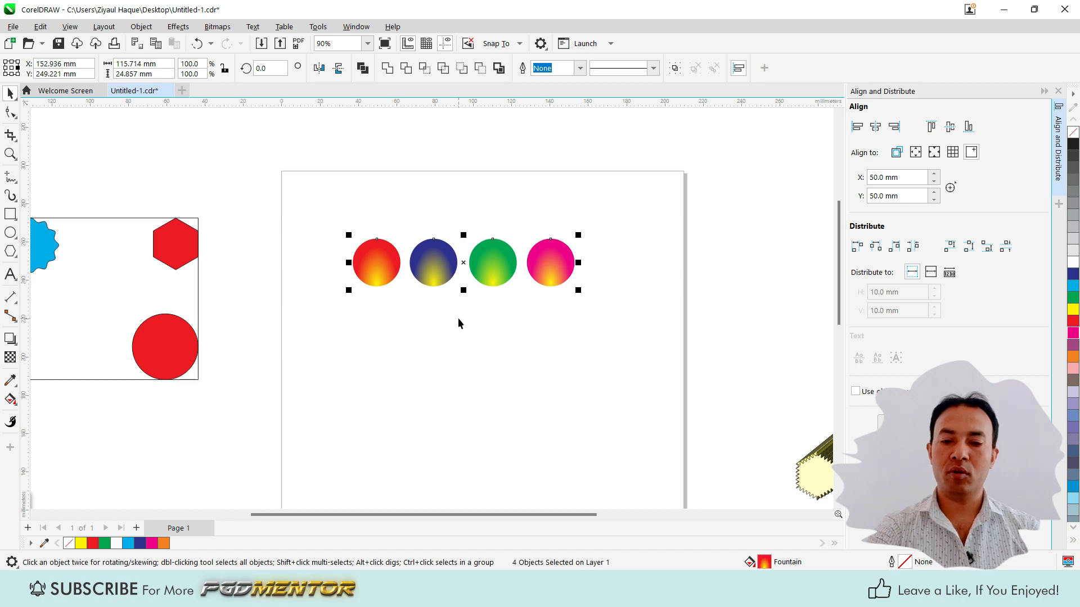
key(l)
drag(377, 263, 322, 223)
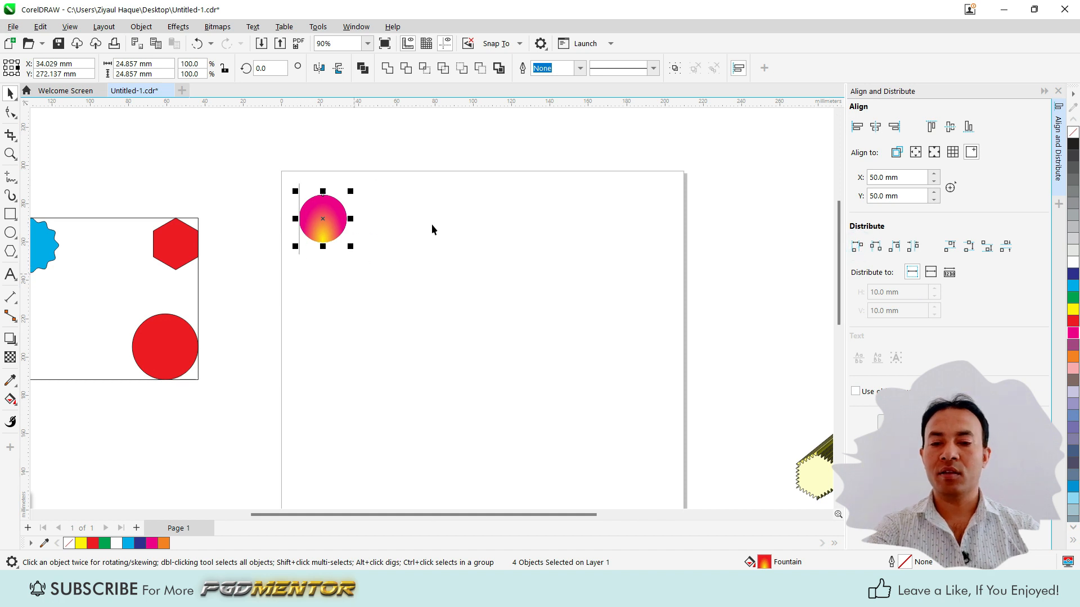
click(373, 316)
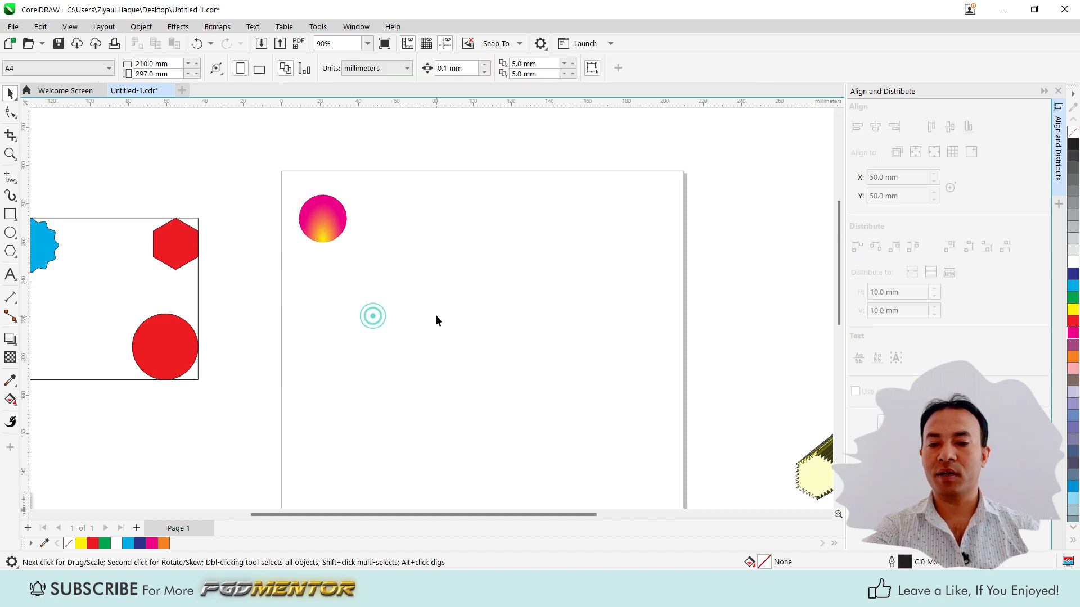
- Copy the magenta gradient circle horizontally toward the page's right side and change the copy's outer gradient color to light blue
drag(320, 228, 547, 238)
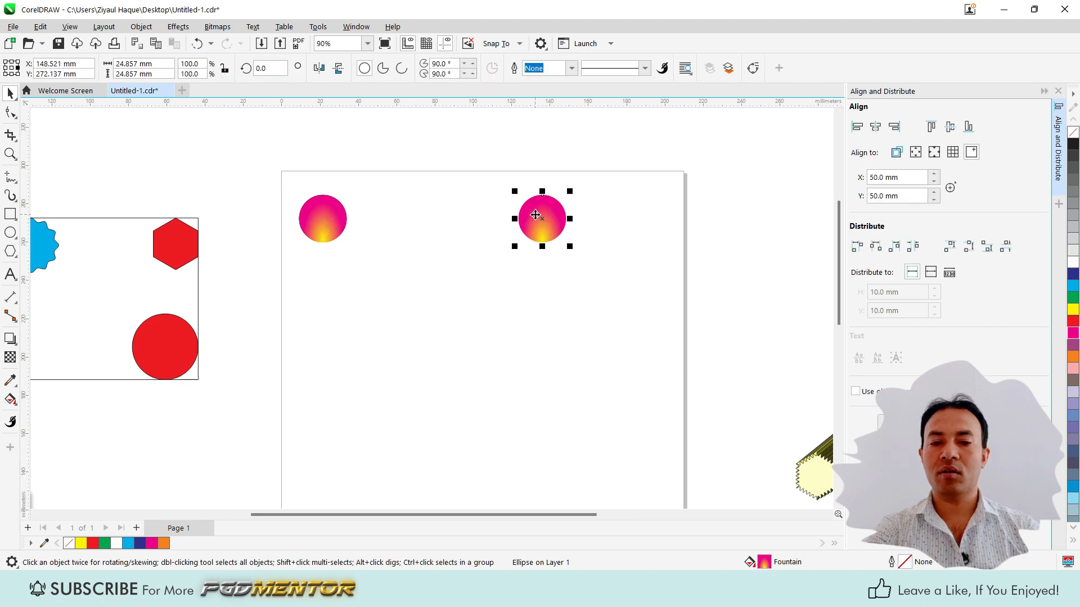
key(g)
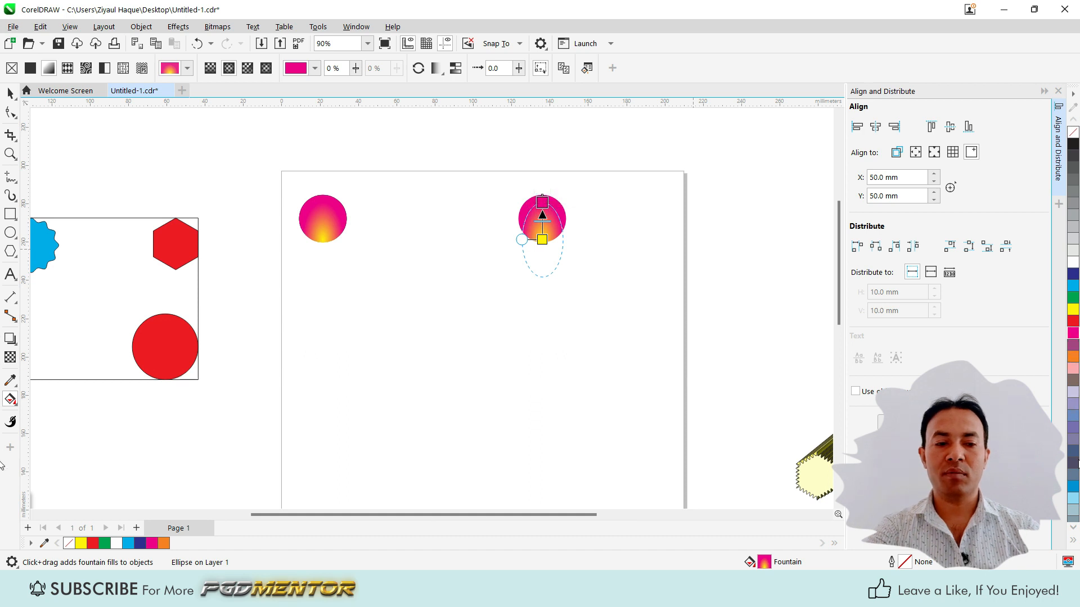
click(1072, 487)
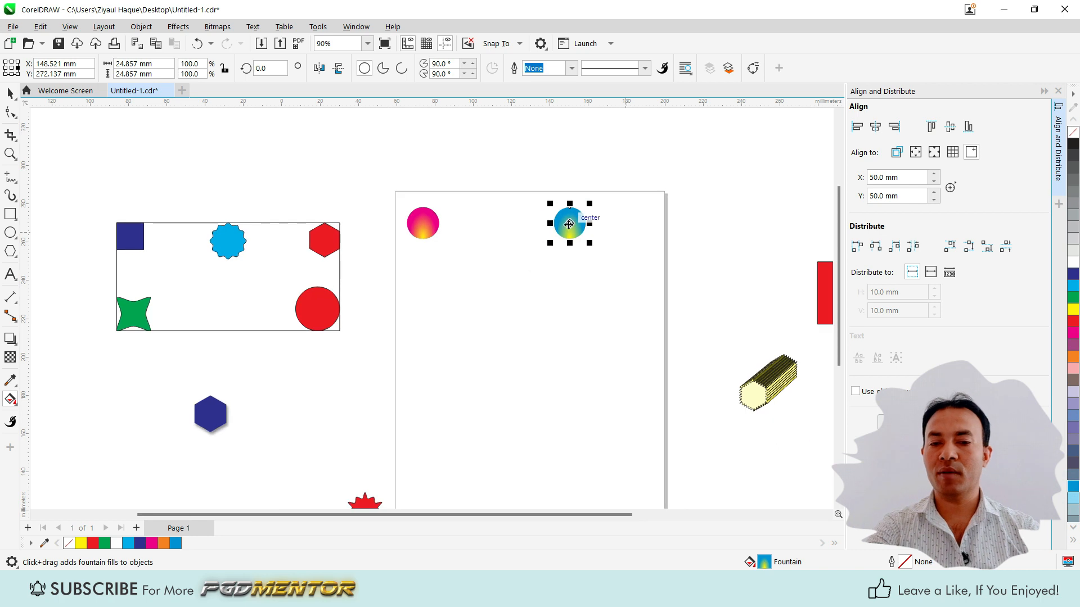
key(space)
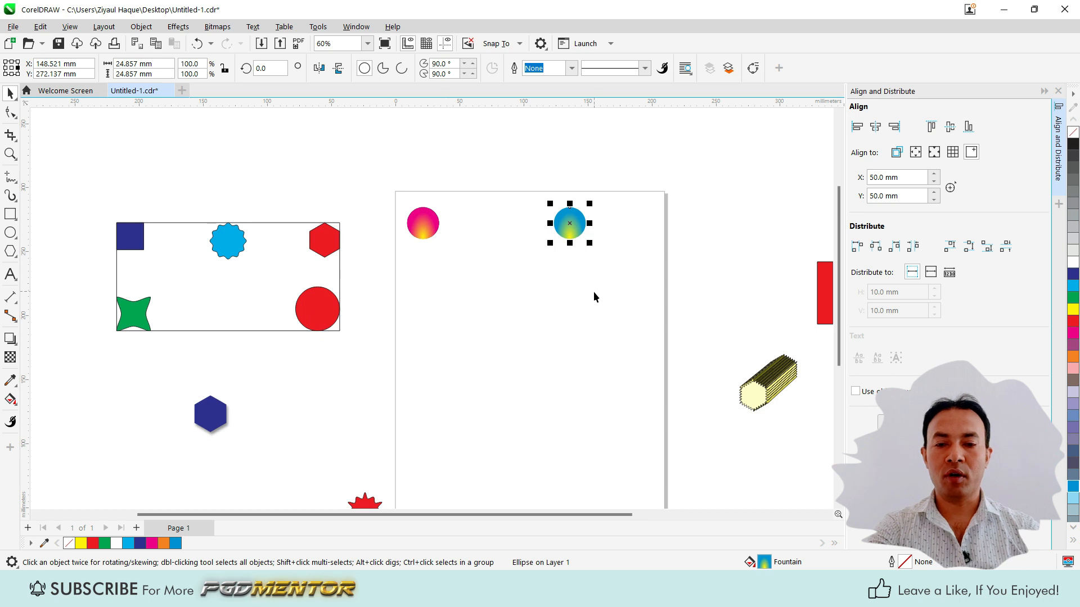
- Spread the four stacked circles apart and restack them by aligning their centers horizontally and vertically
scroll(576, 217, up, 3)
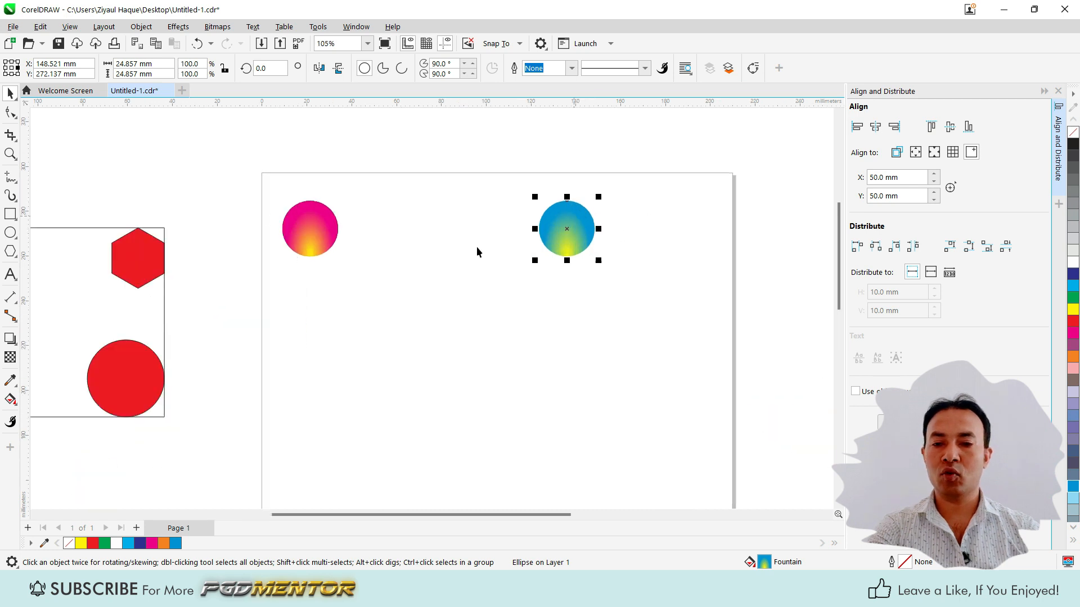
click(300, 230)
drag(309, 227, 364, 214)
drag(328, 258, 285, 177)
click(228, 133)
drag(222, 127, 450, 356)
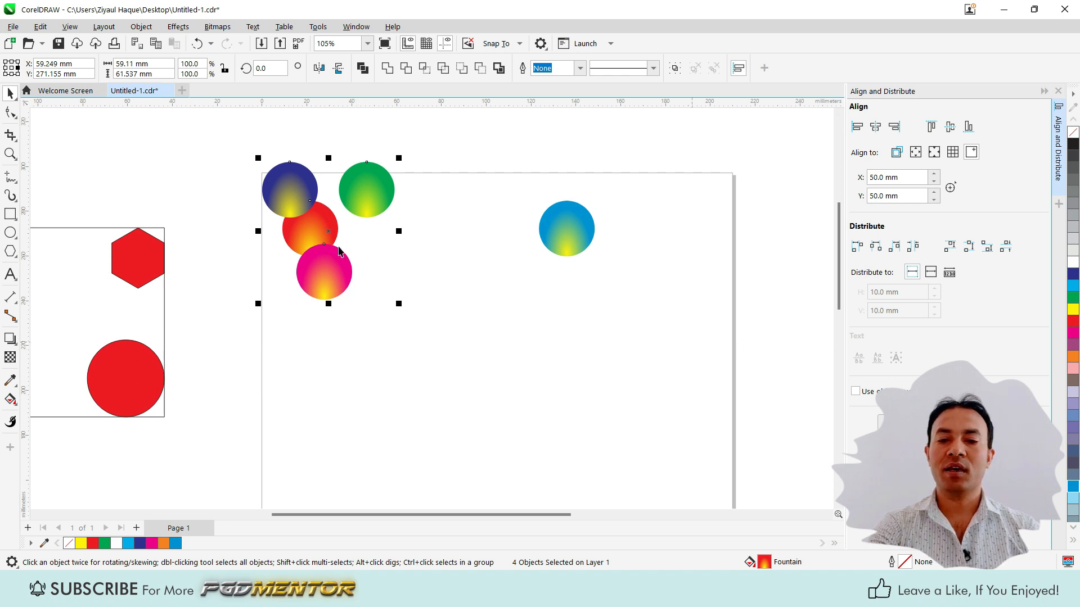
key(c)
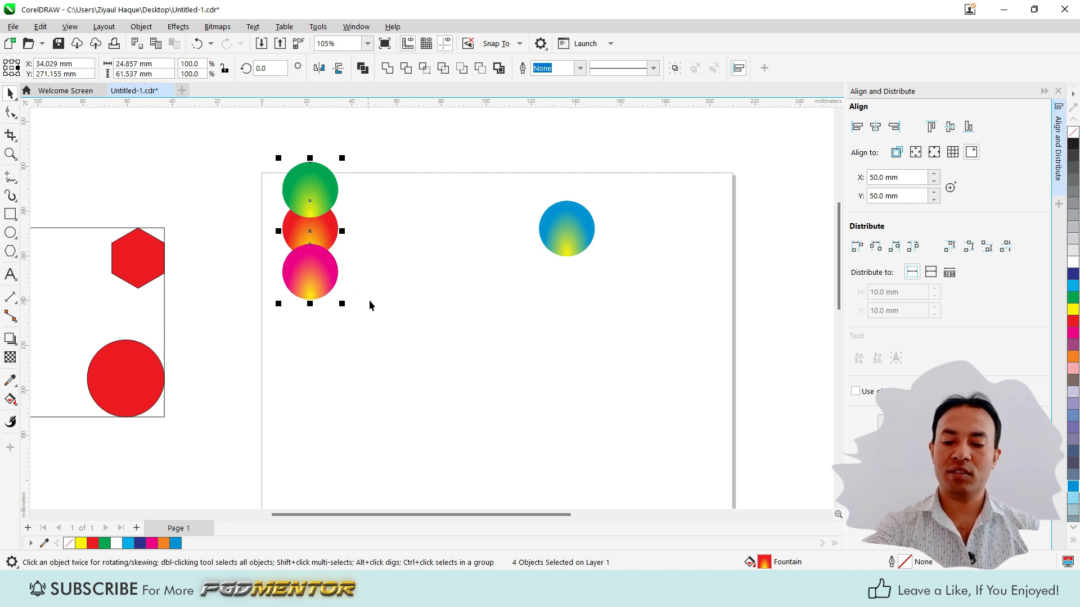
key(e)
- Distribute the five gradient circles horizontally by their left edges, and again by their horizontal centers
drag(221, 153, 662, 313)
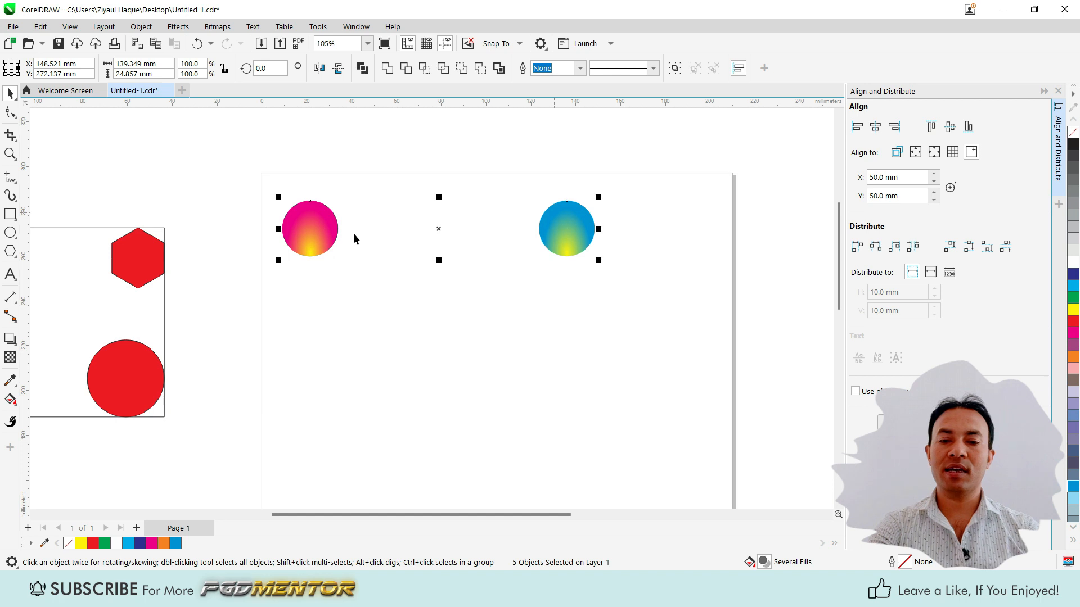
click(856, 245)
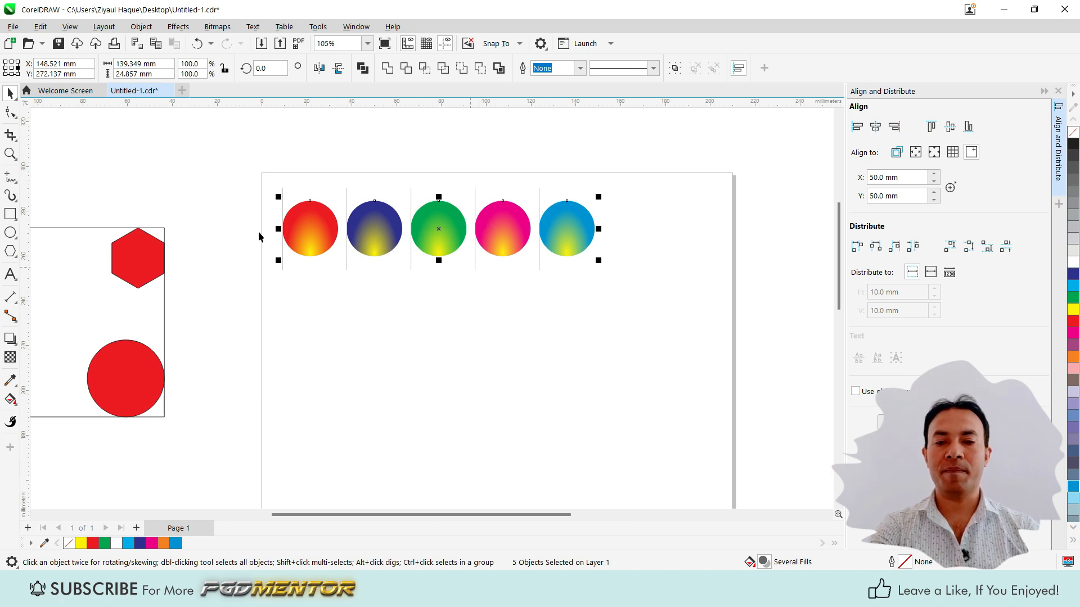
click(876, 248)
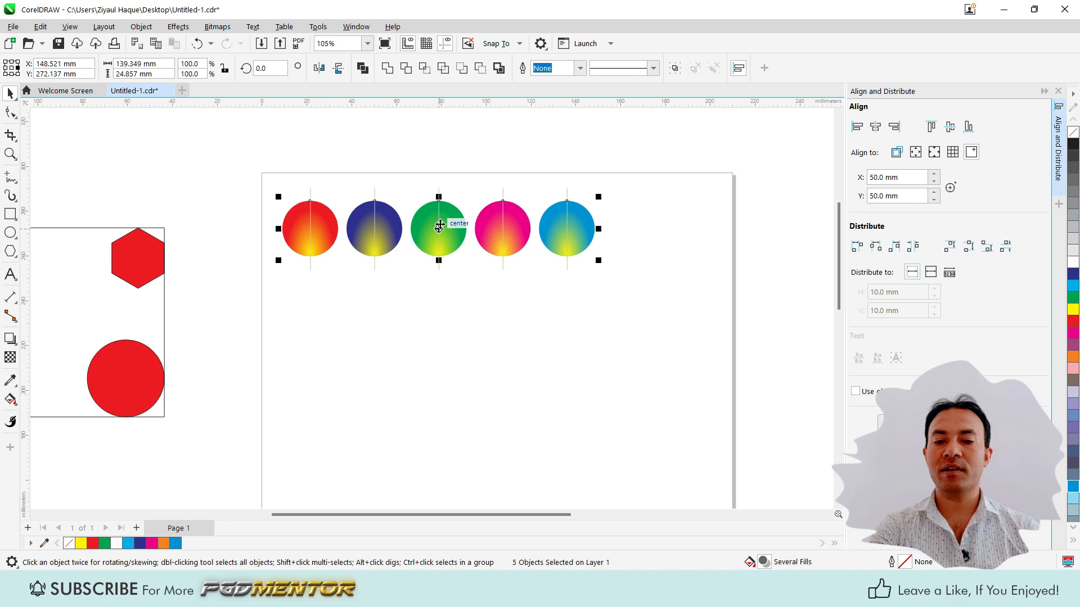
- Move the five framed shapes onto the page below the gradient circles and delete their rectangular frame
scroll(530, 259, down, 2)
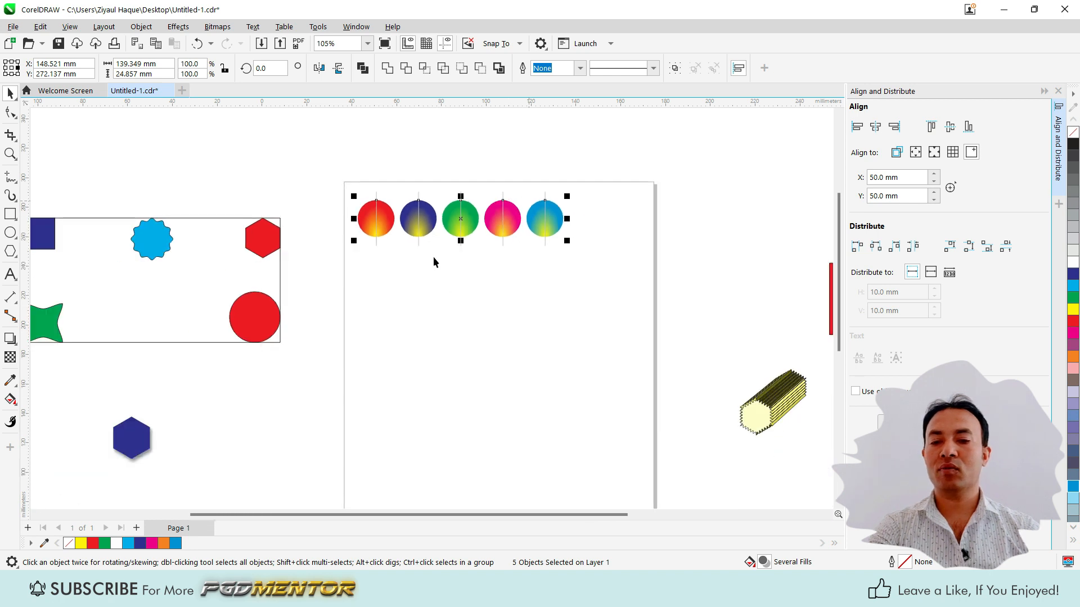
click(10, 214)
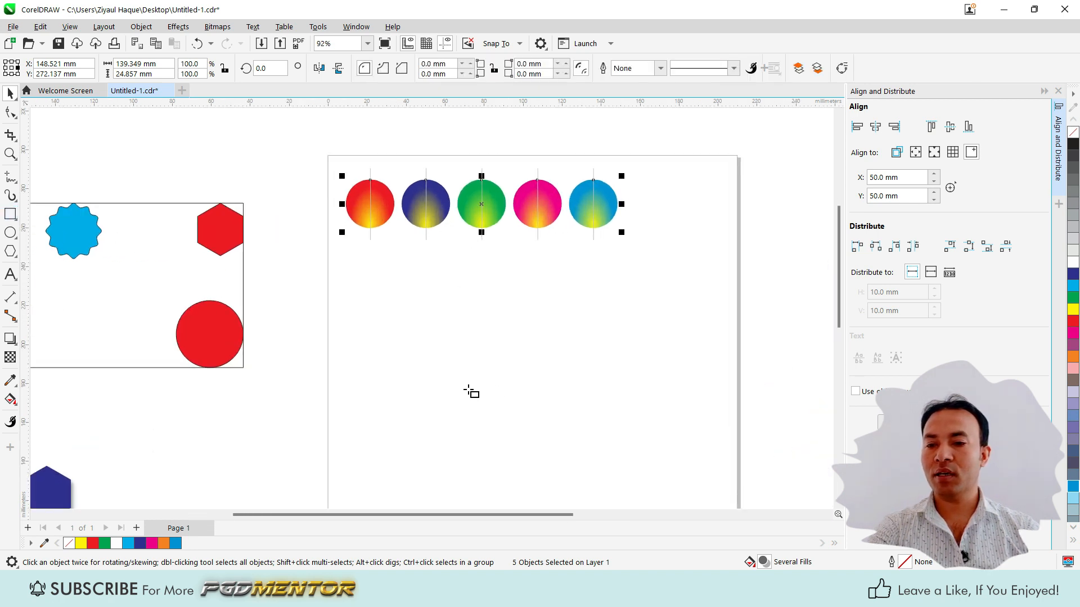
scroll(416, 326, down, 3)
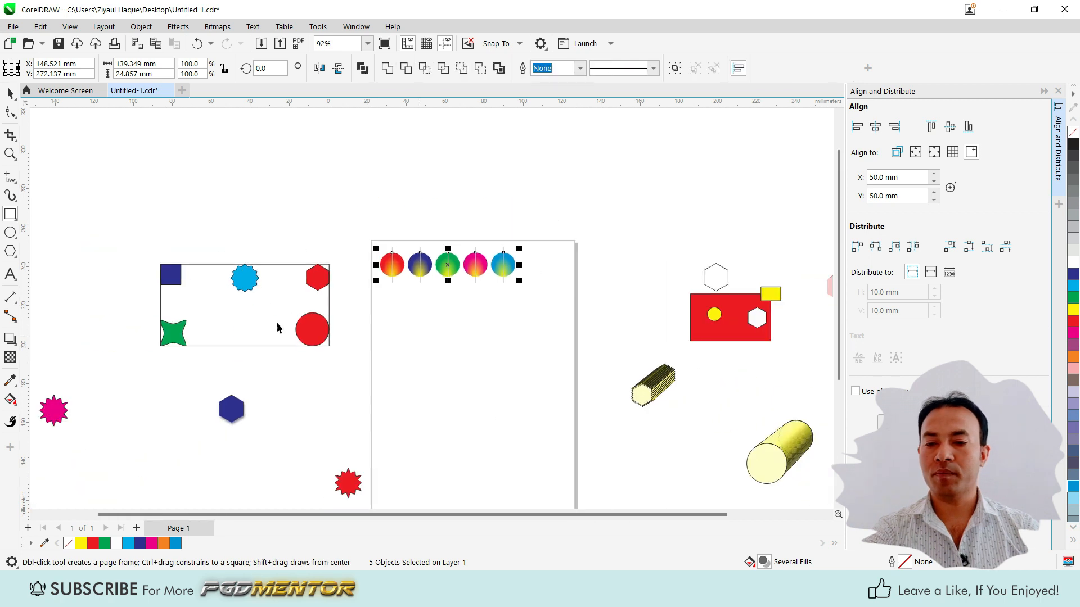
click(116, 231)
key(space)
drag(262, 298, 473, 336)
click(253, 340)
click(493, 365)
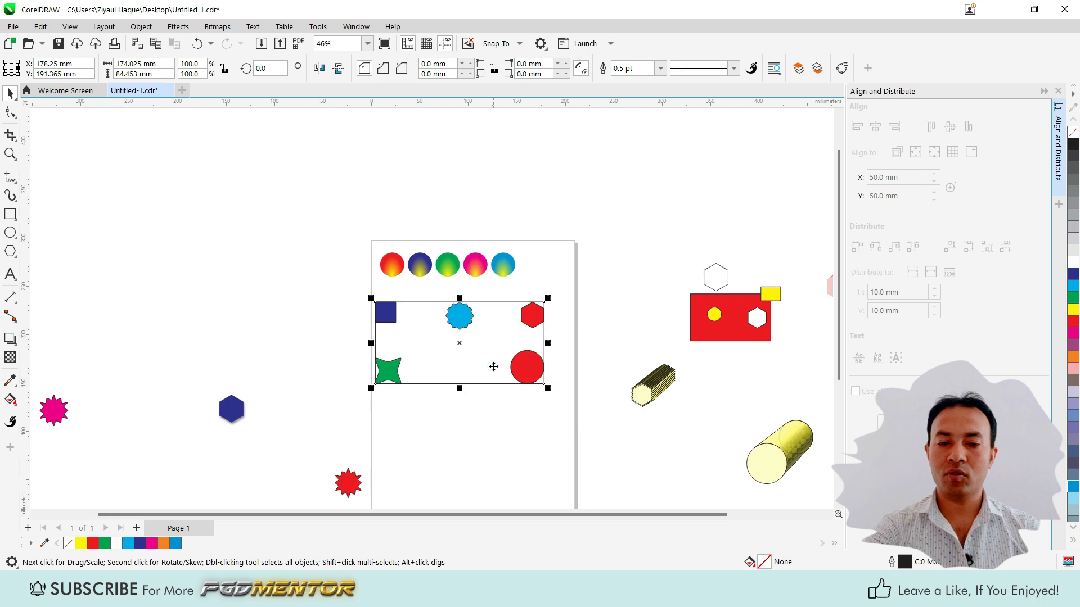
- Enlarge the green four-pointed shape to about 39 mm wide and place it between the blue square and the cyan wavy star
scroll(493, 365, up, 2)
click(314, 382)
drag(339, 405, 357, 425)
drag(319, 390, 365, 292)
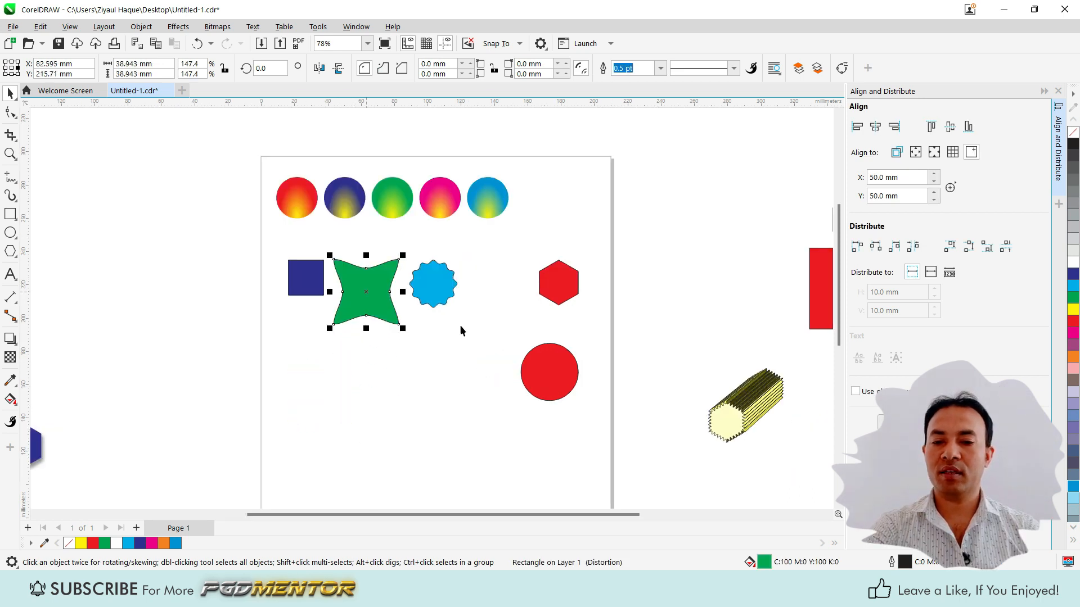
- Move the red circle over the blue square and stack it with the square, green shape and cyan star by aligning their centers
drag(551, 373, 307, 277)
drag(257, 247, 642, 379)
click(452, 346)
drag(191, 232, 480, 386)
key(c)
key(e)
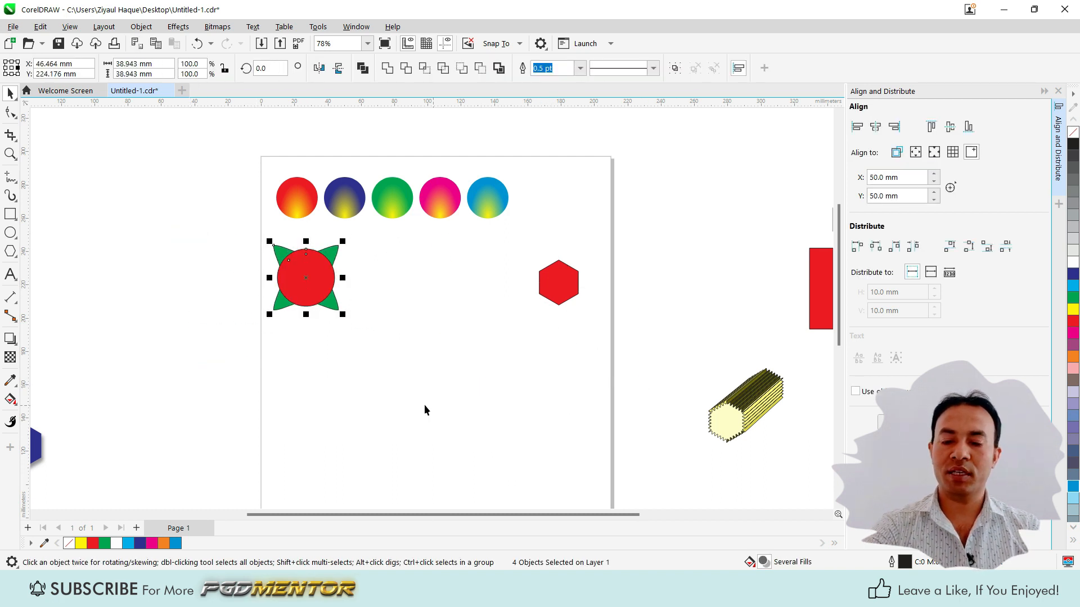
- Undo the center alignments and the red circle's move
key(ctrl+z)
key(ctrl+z)
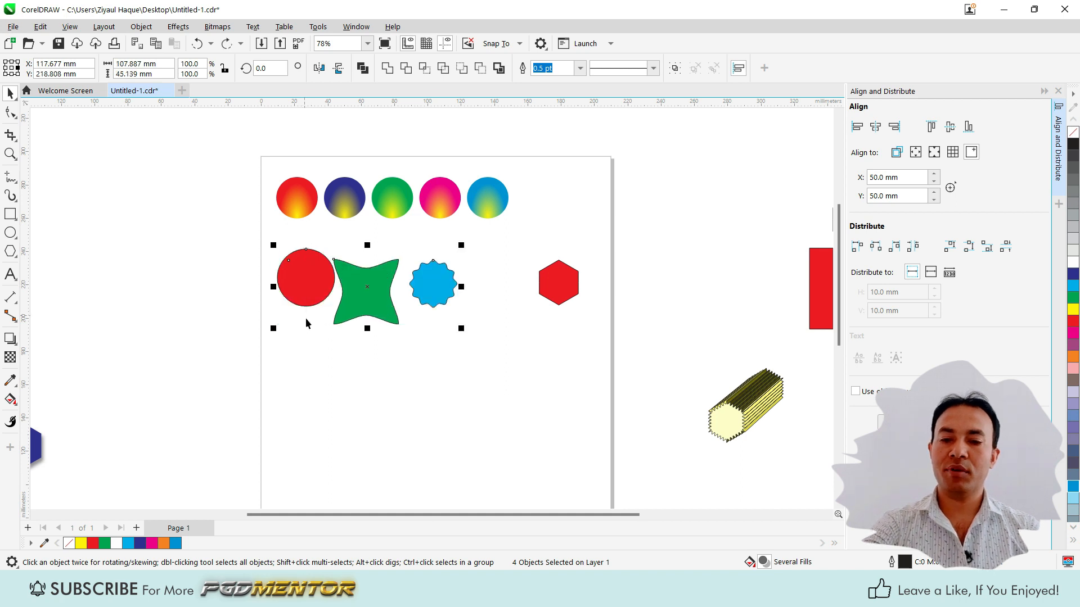
key(ctrl+z)
- Distribute the five shapes horizontally by their left edges and align their top edges with active objects as the reference
drag(231, 236, 613, 444)
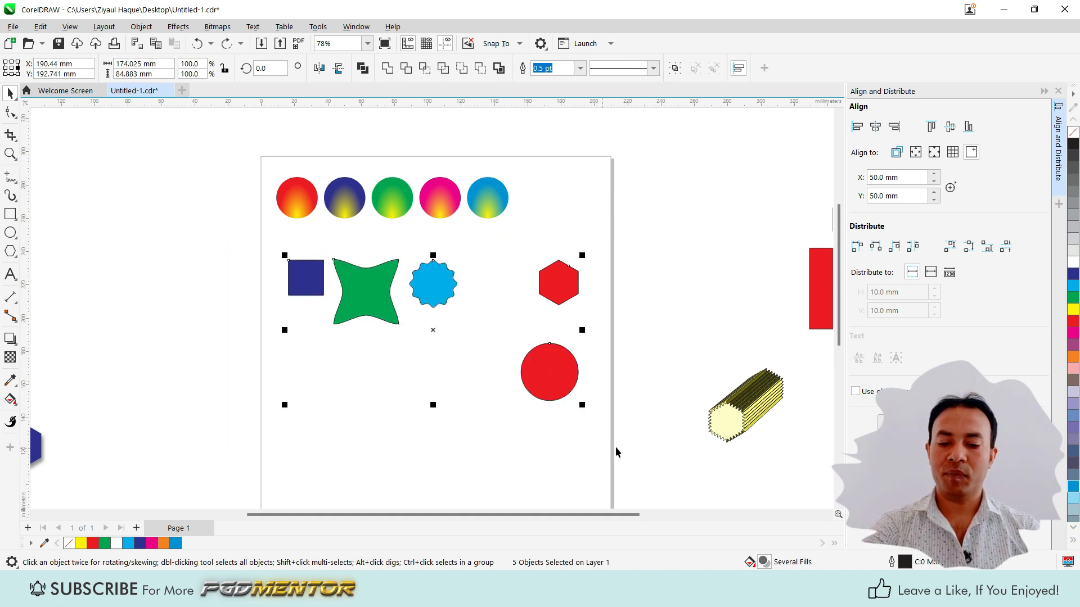
click(857, 246)
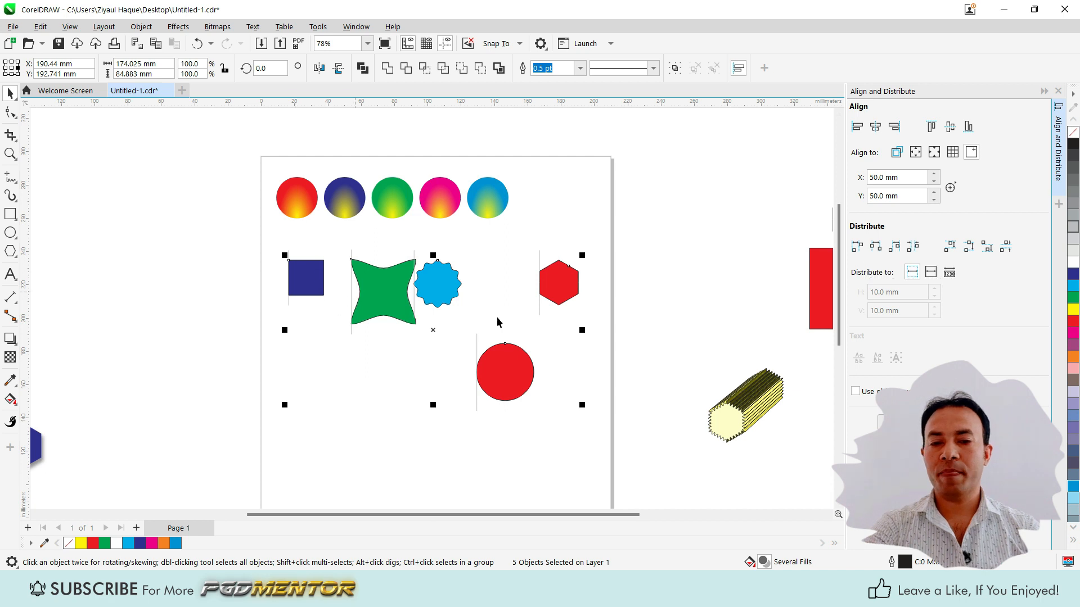
click(931, 127)
key(ctrl+z)
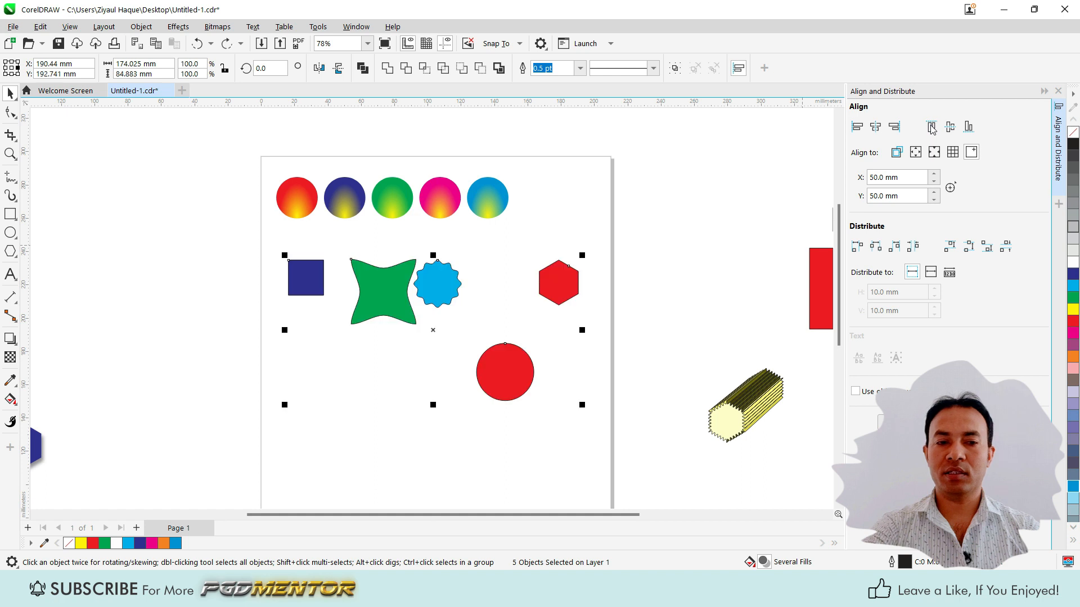
click(897, 153)
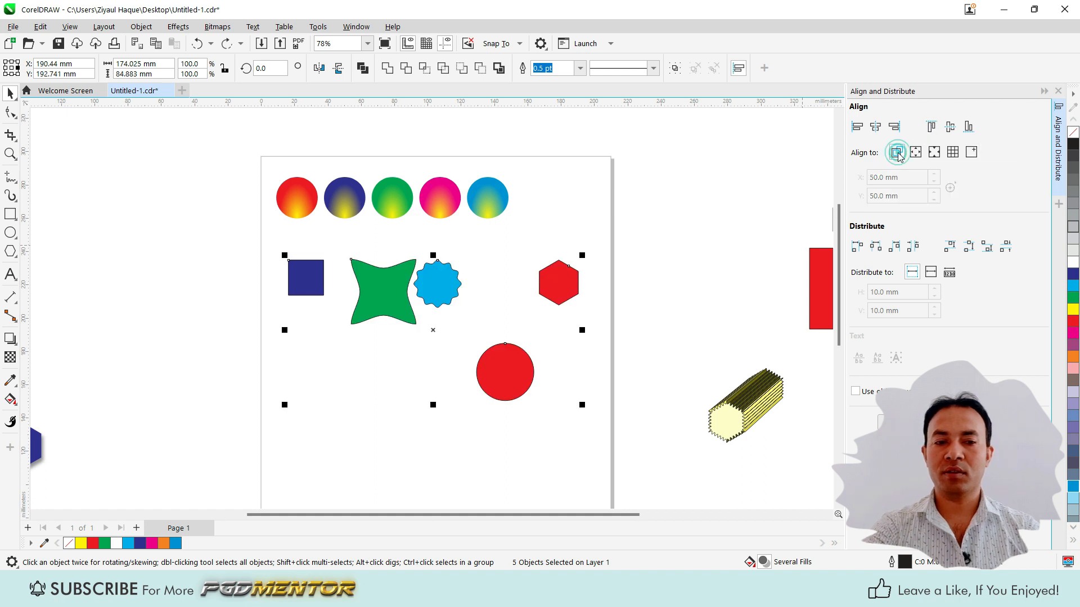
click(931, 127)
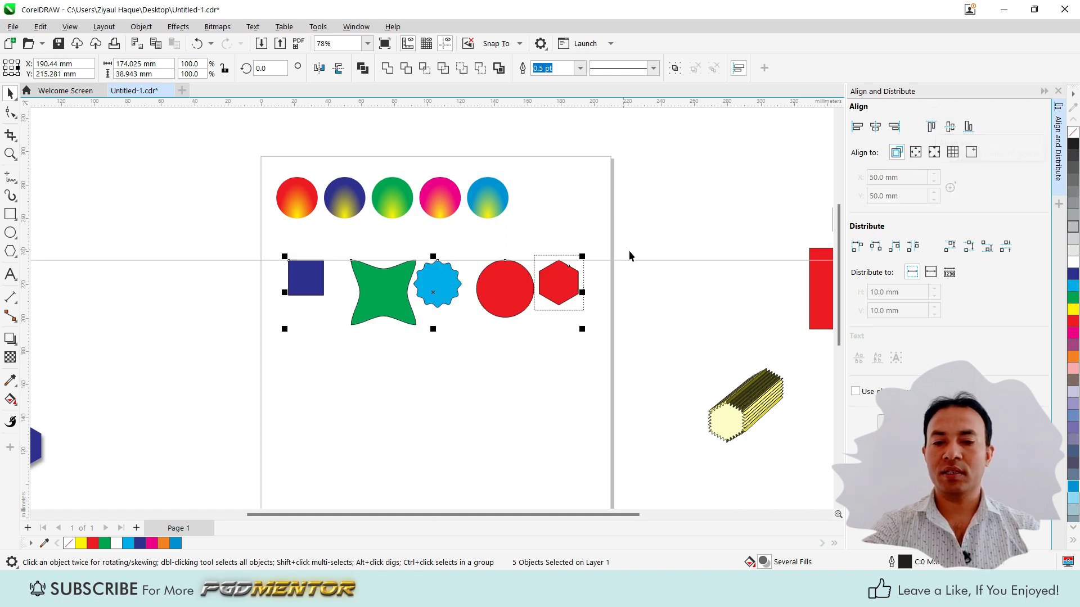
- Try aligning the five shapes by their top edges and by their horizontal centers, undoing the centering
key(ctrl+z)
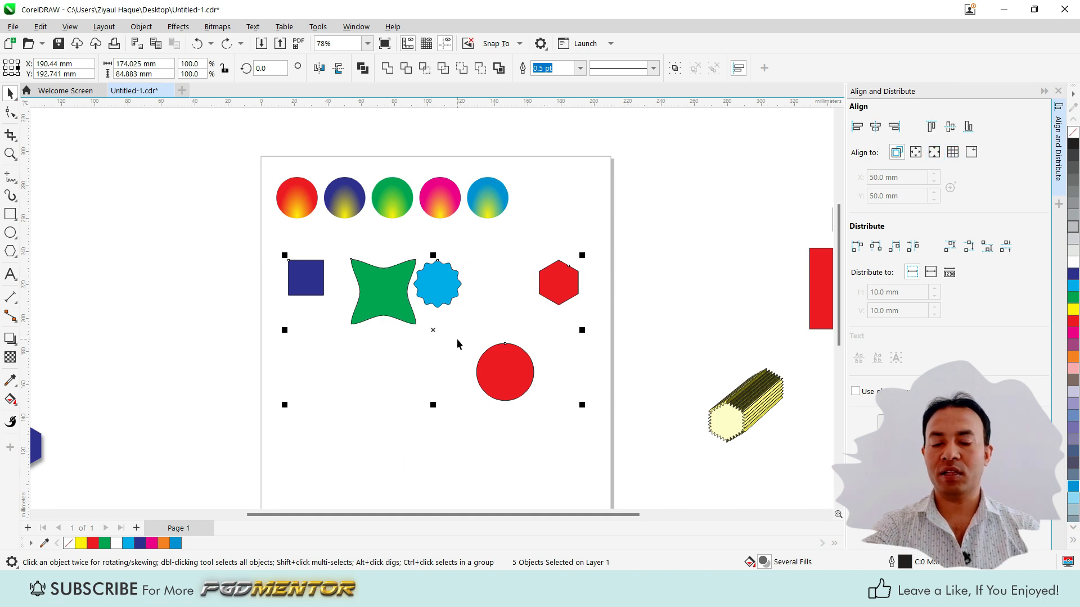
click(932, 128)
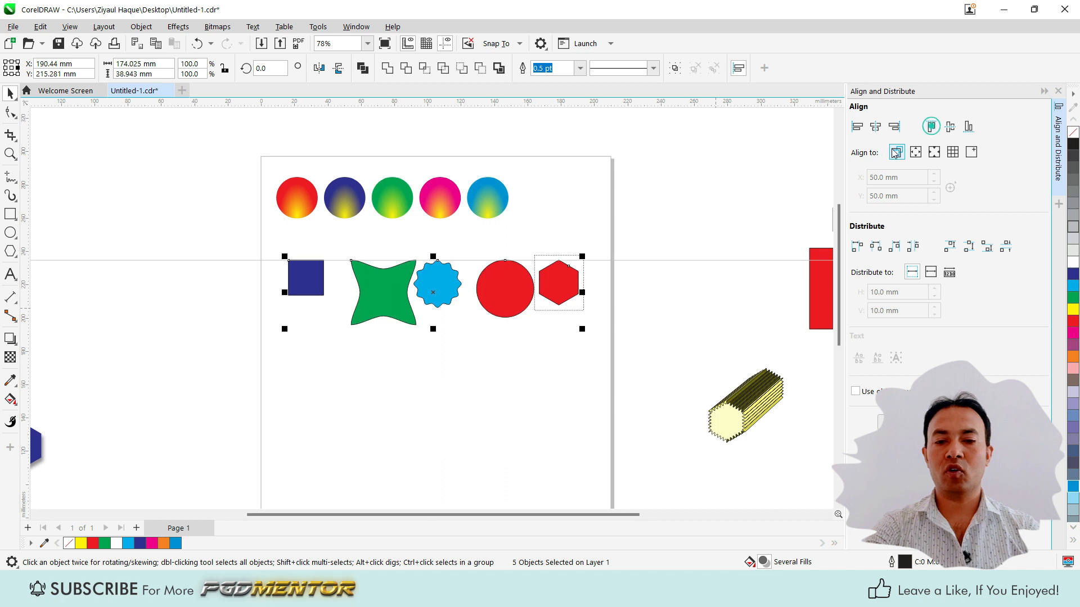
click(875, 127)
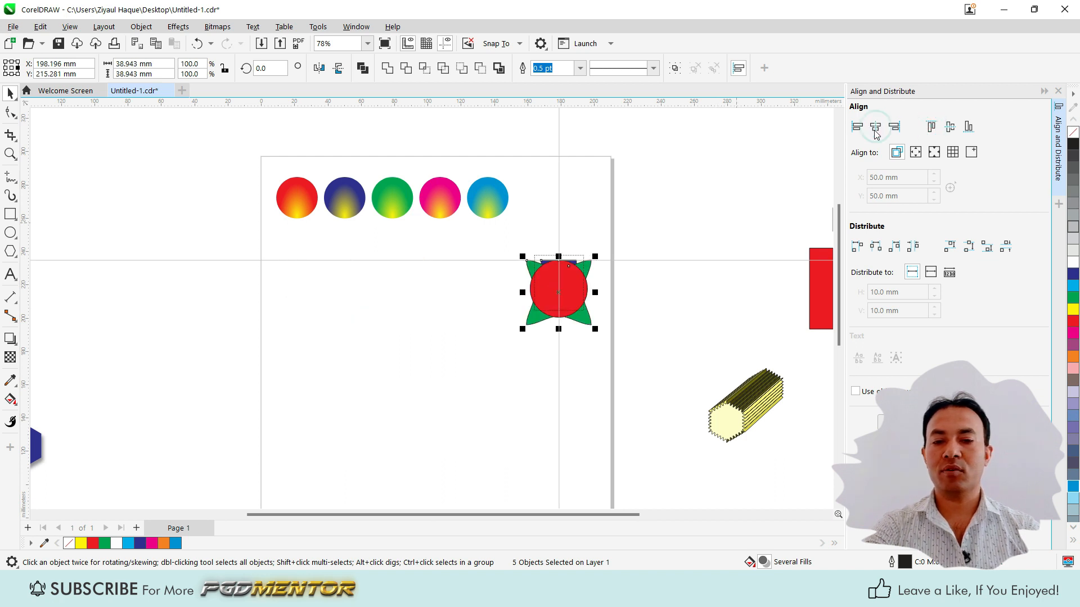
key(ctrl+z)
- Align the vertical centers of the five shapes and distribute them horizontally by their left edges
click(951, 128)
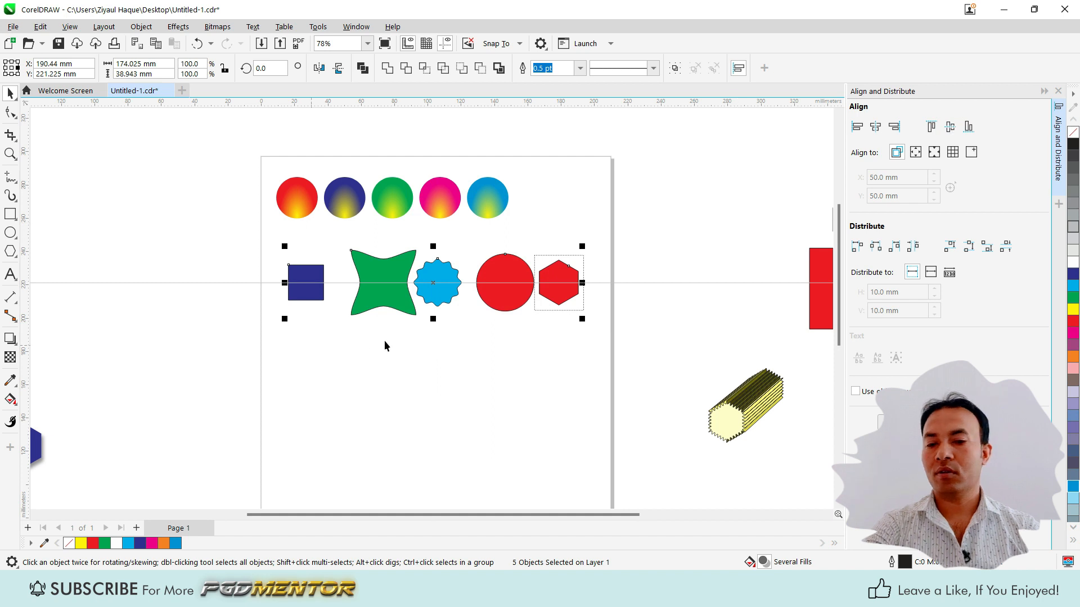
scroll(398, 298, up, 1)
click(857, 250)
scroll(311, 282, up, 1)
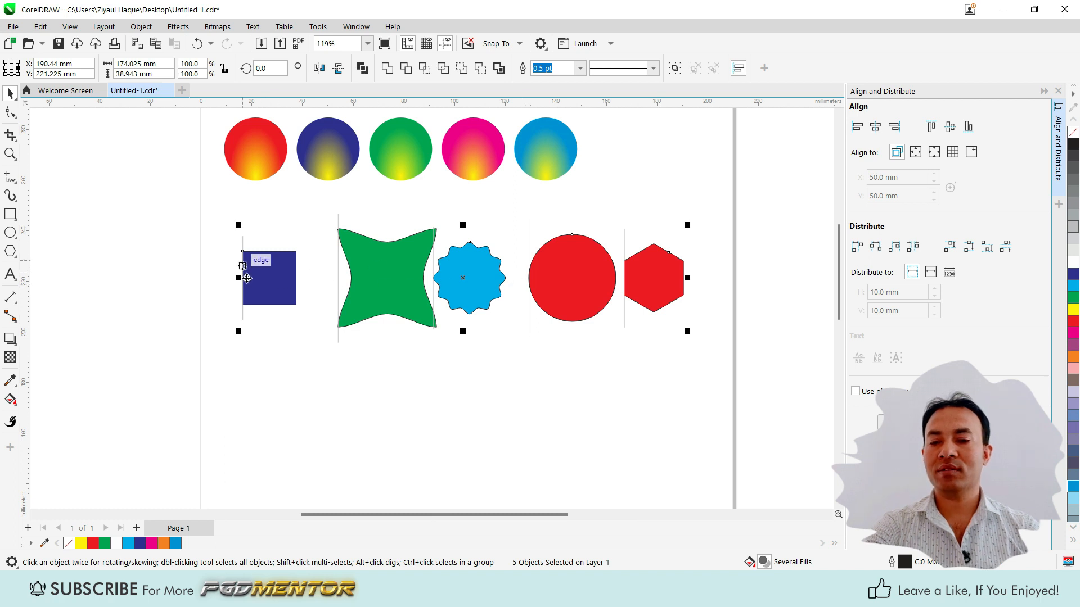
- Distribute the five shapes horizontally by their centers, by their right edges, and with equal gaps between them
click(875, 247)
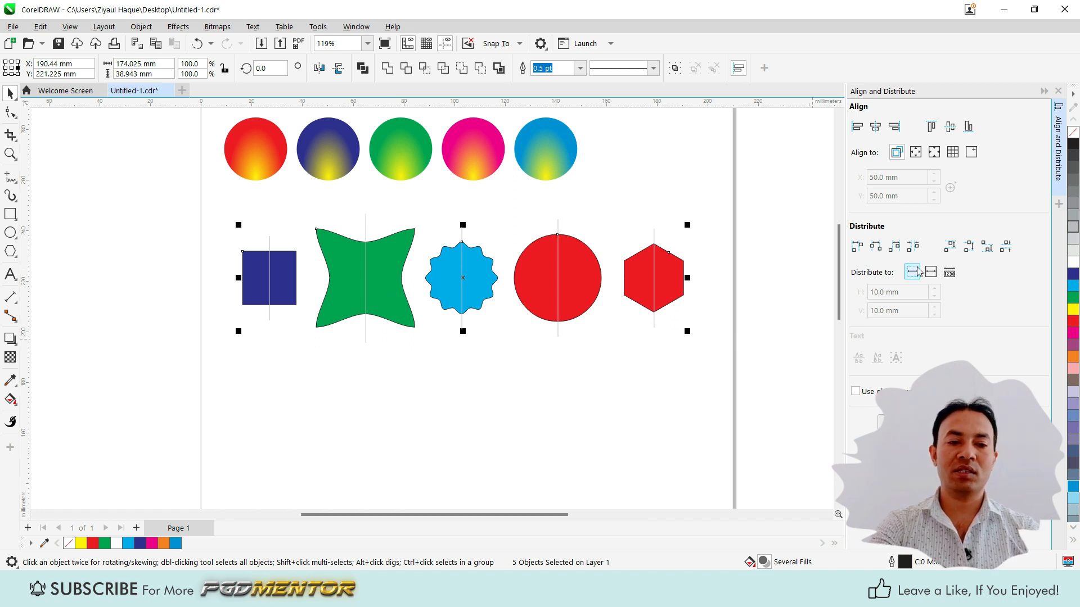
click(373, 382)
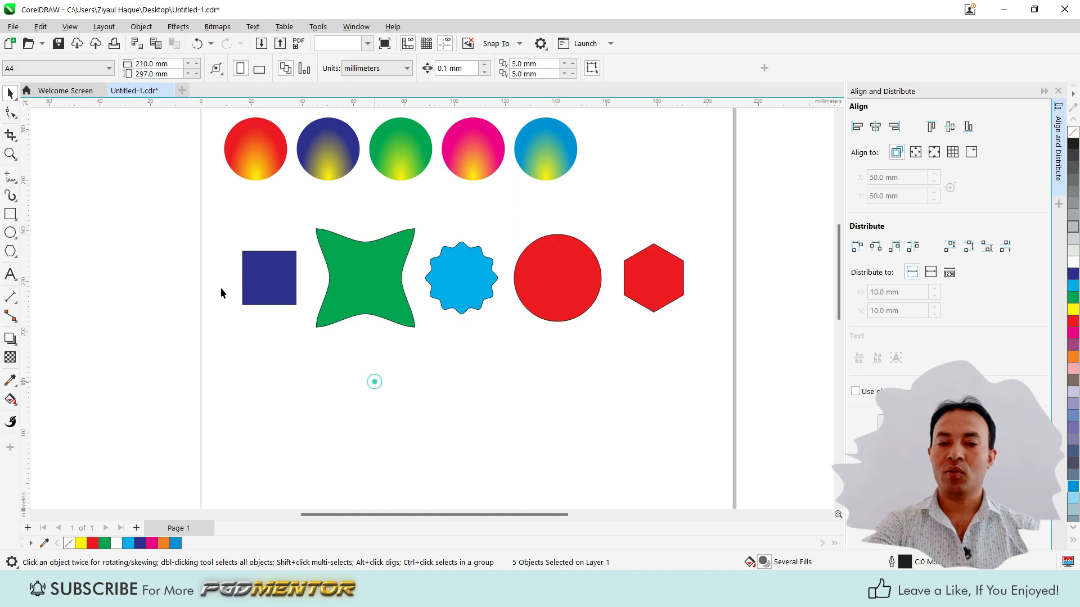
drag(151, 197, 750, 365)
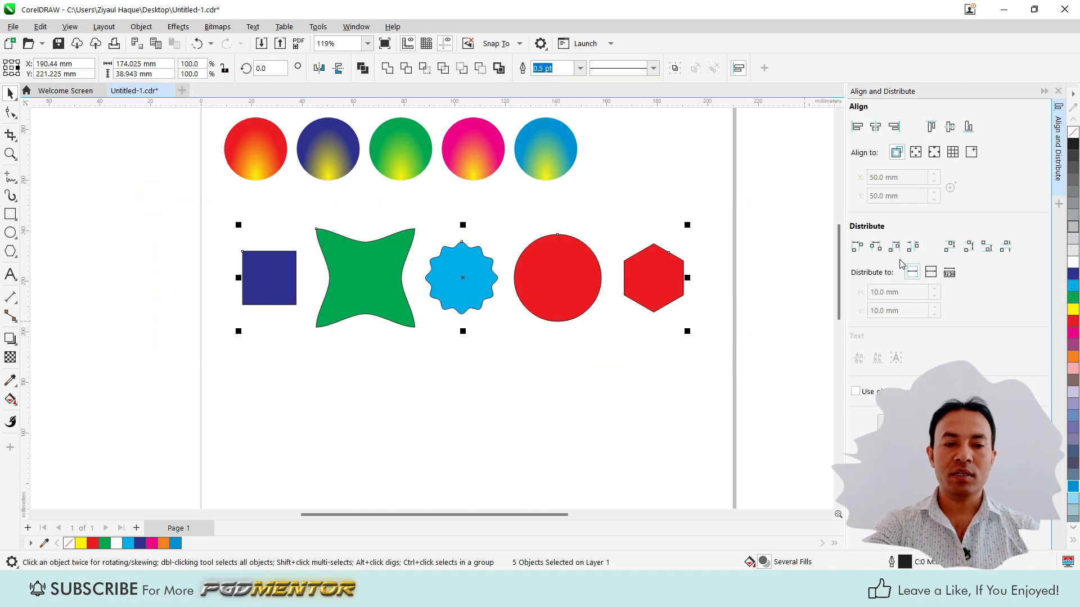
click(896, 246)
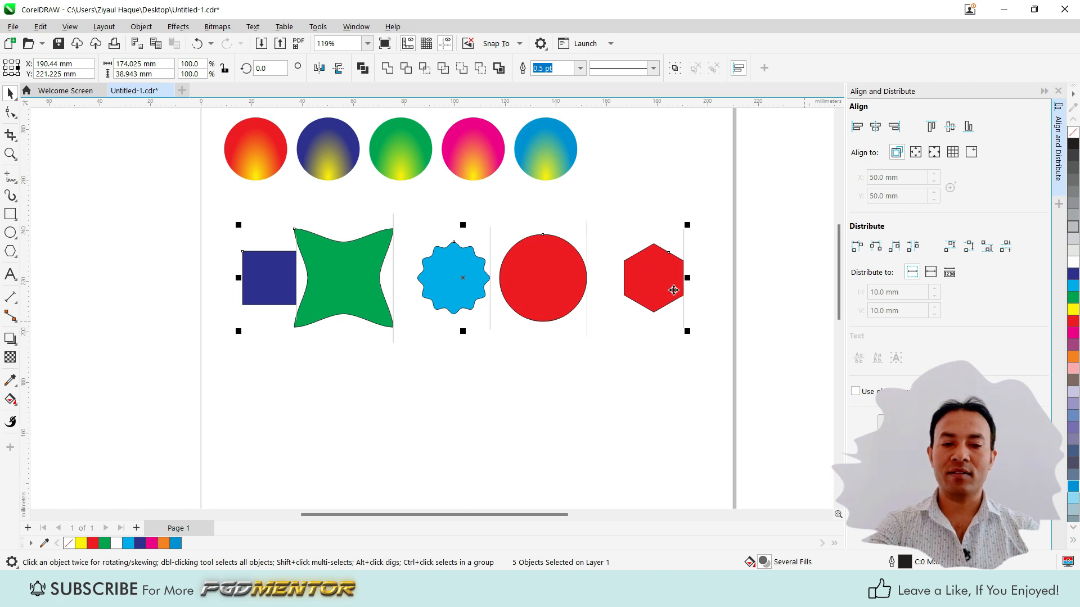
click(912, 246)
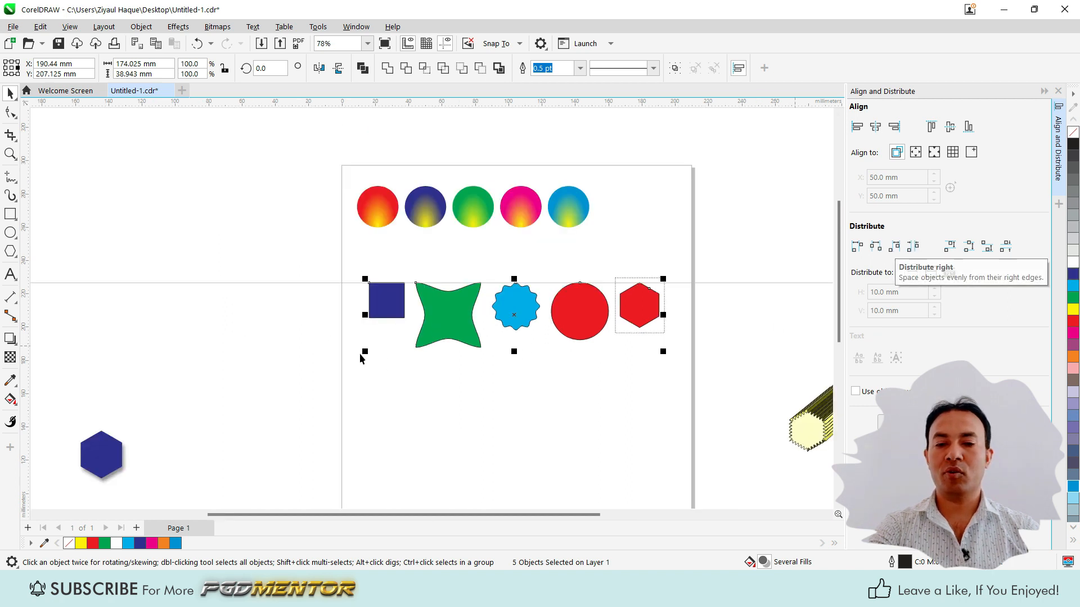
- Move the blue square out of the row to a spot well below the red hexagon
click(403, 386)
drag(343, 257, 709, 359)
click(655, 356)
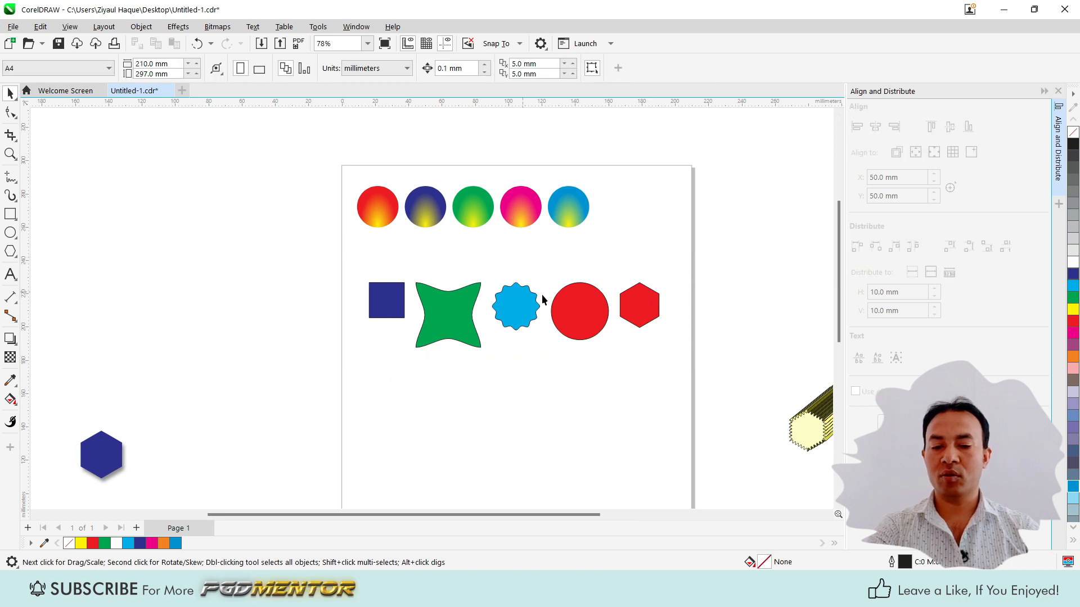
drag(377, 310, 595, 487)
scroll(531, 360, down, 2)
drag(585, 439, 605, 465)
- Arrange the five shapes in a centered column and distribute them vertically with equal gaps between them
drag(416, 299, 632, 492)
click(949, 246)
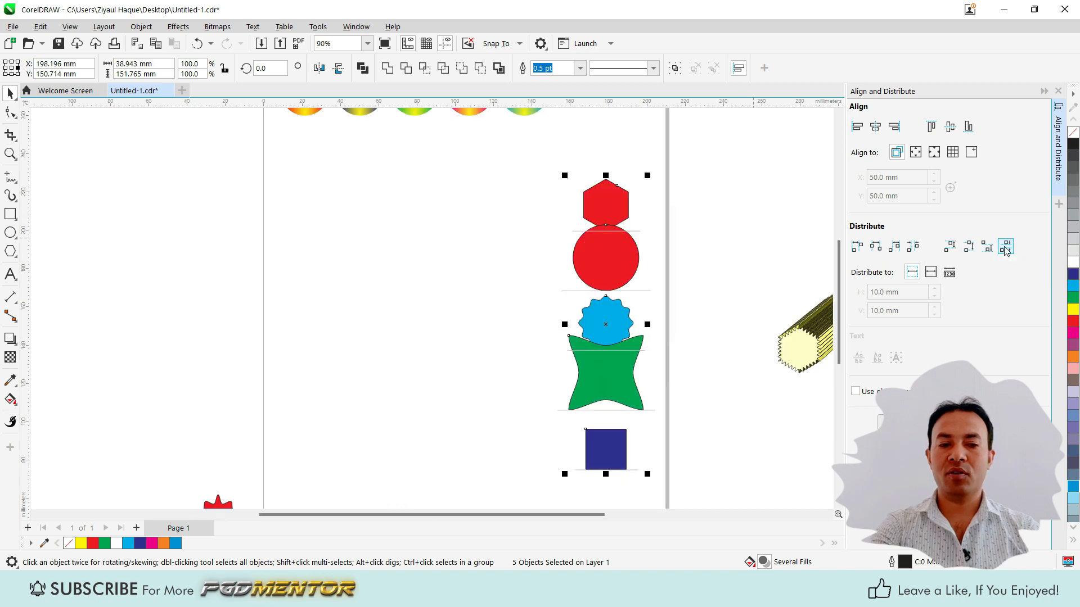
click(1006, 249)
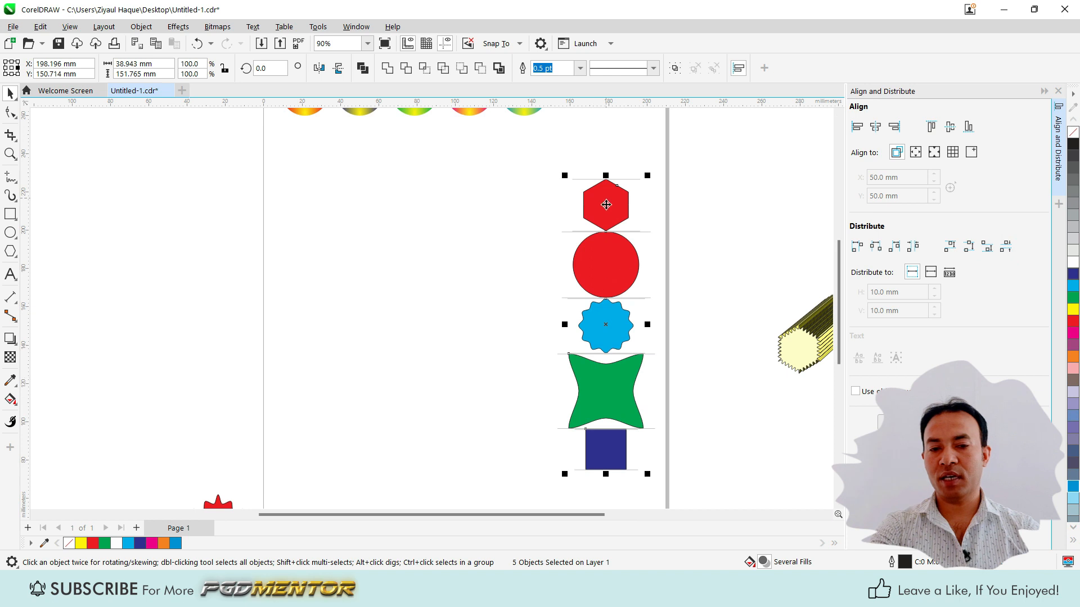
- Move the column of shapes up to the page's upper right corner, beside the gradient circles
scroll(687, 234, down, 2)
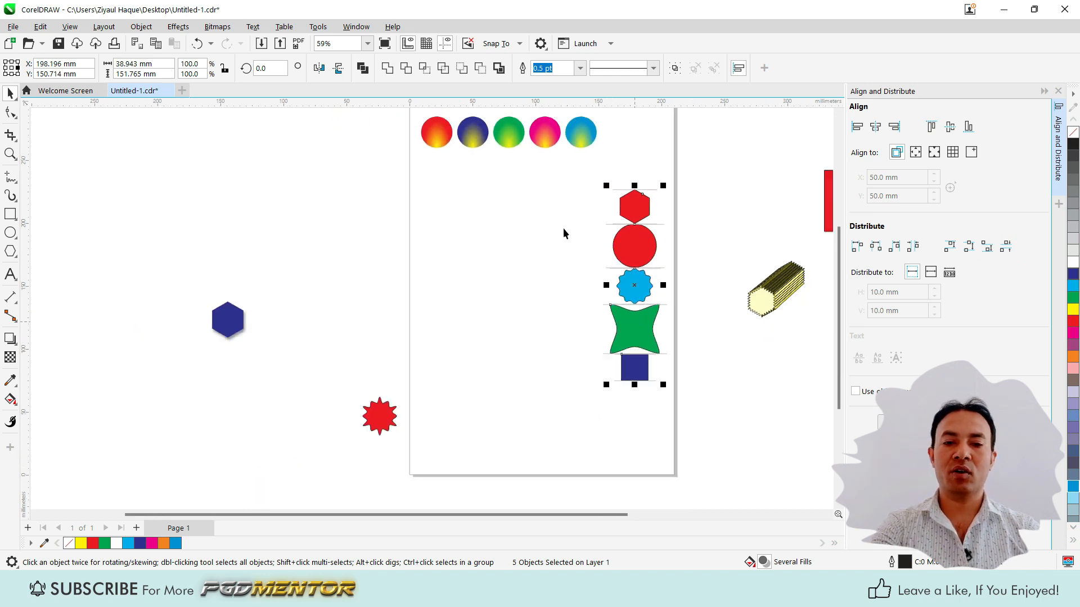
drag(634, 208, 633, 133)
scroll(471, 288, down, 1)
scroll(471, 292, down, 1)
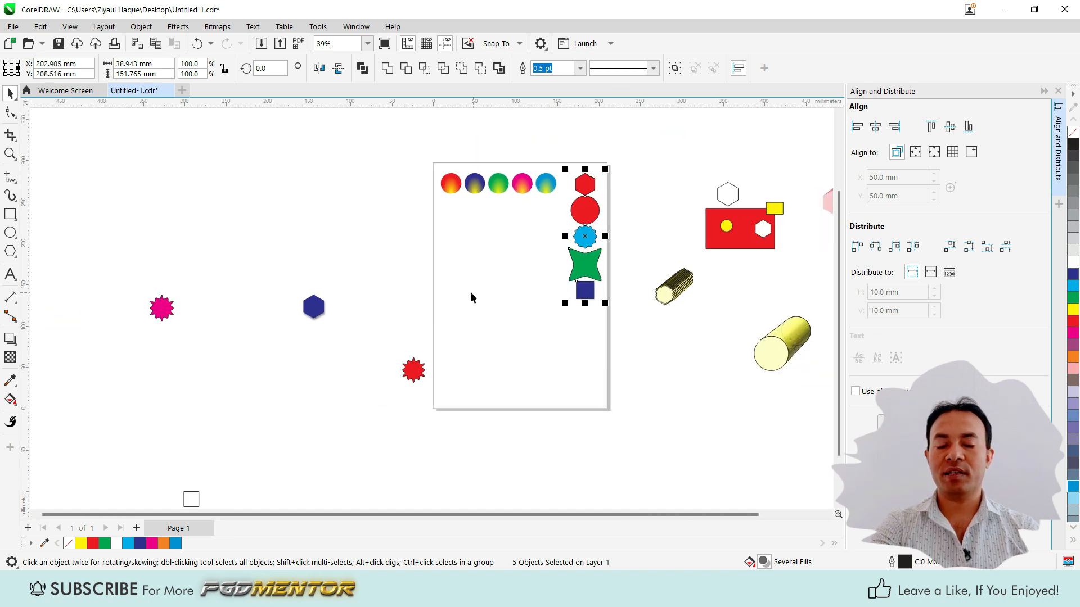
- Move the column of shapes off the page's left side and distribute the five gradient circles by left edges across the page extent
click(931, 273)
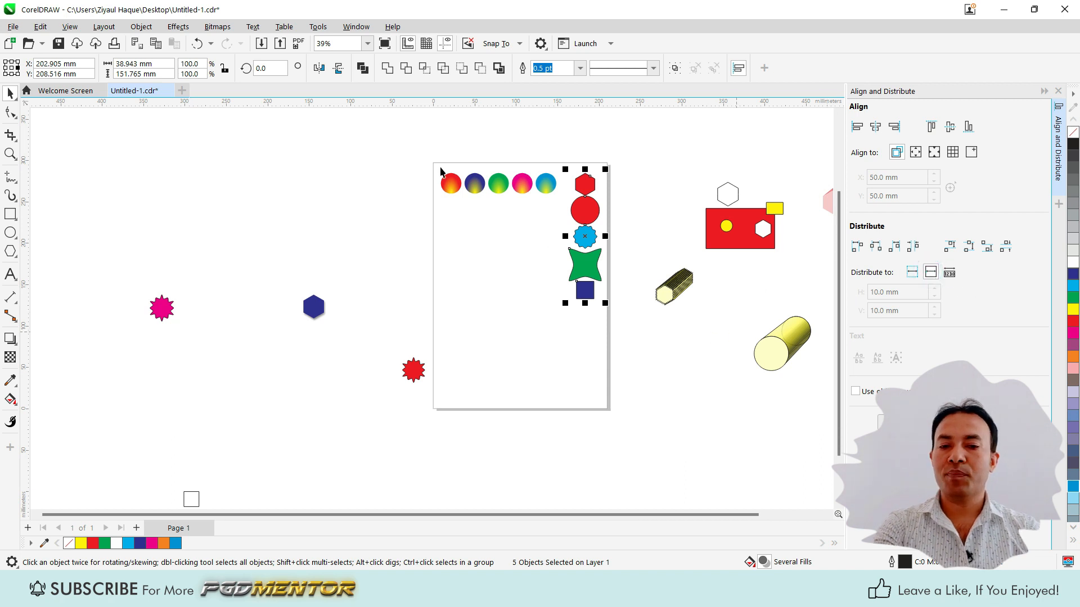
drag(581, 262, 325, 214)
mouse_move(423, 161)
mouse_down()
mouse_move(643, 234)
mouse_move(634, 233)
mouse_up()
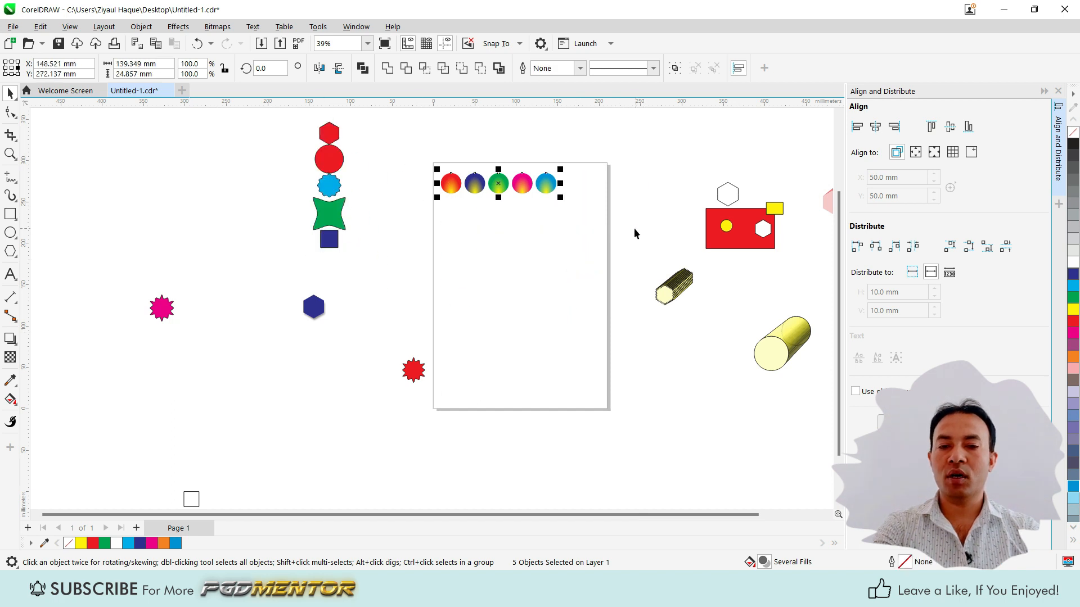
click(855, 249)
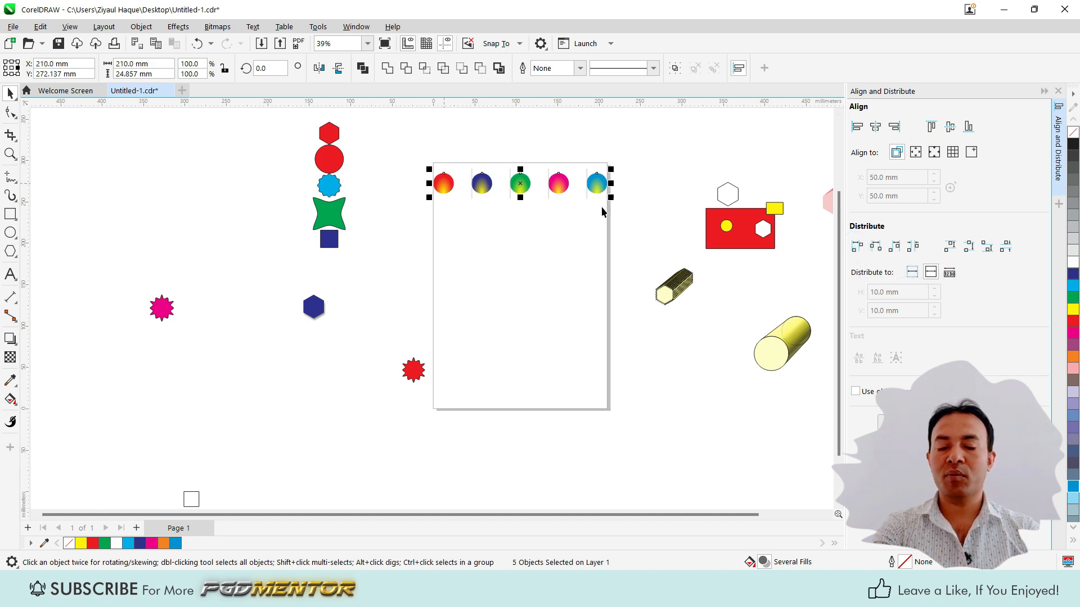
- Redistribute the five gradient circles across the page width by their centers and with equal horizontal gaps
scroll(443, 185, up, 2)
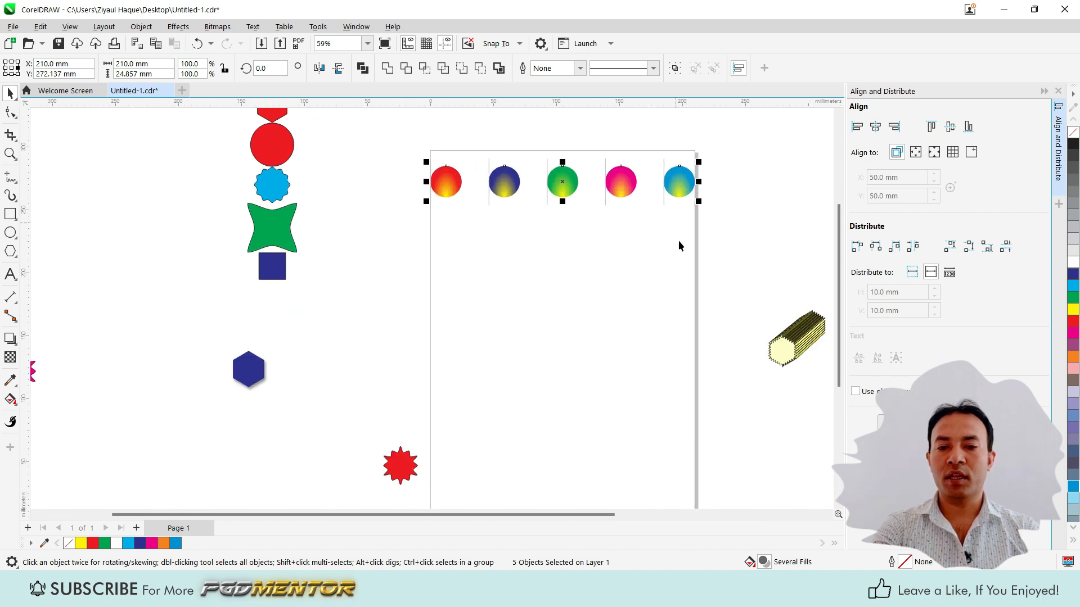
scroll(624, 177, down, 2)
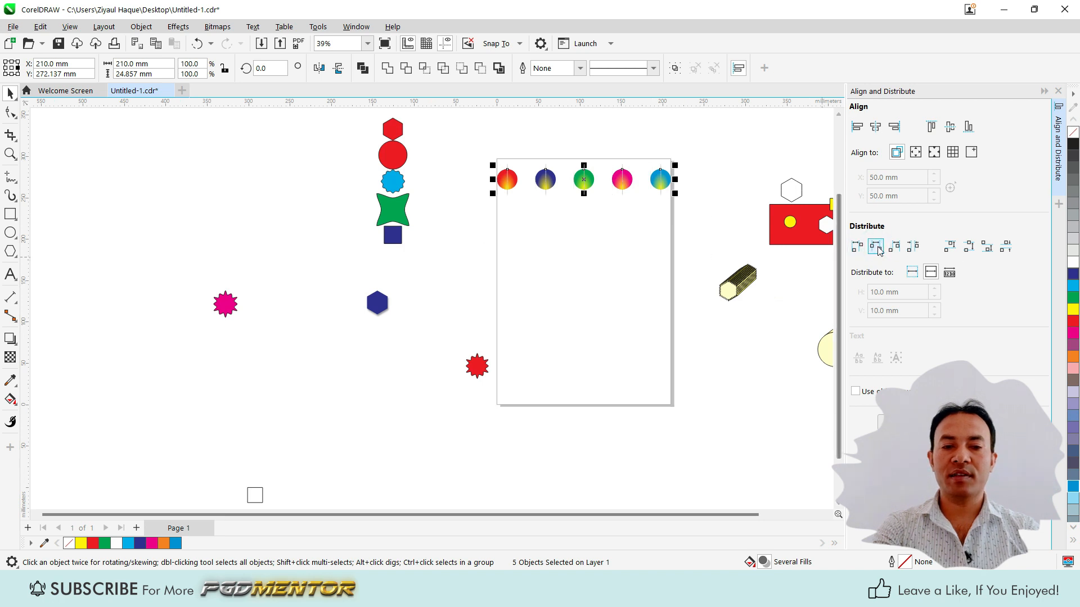
click(913, 245)
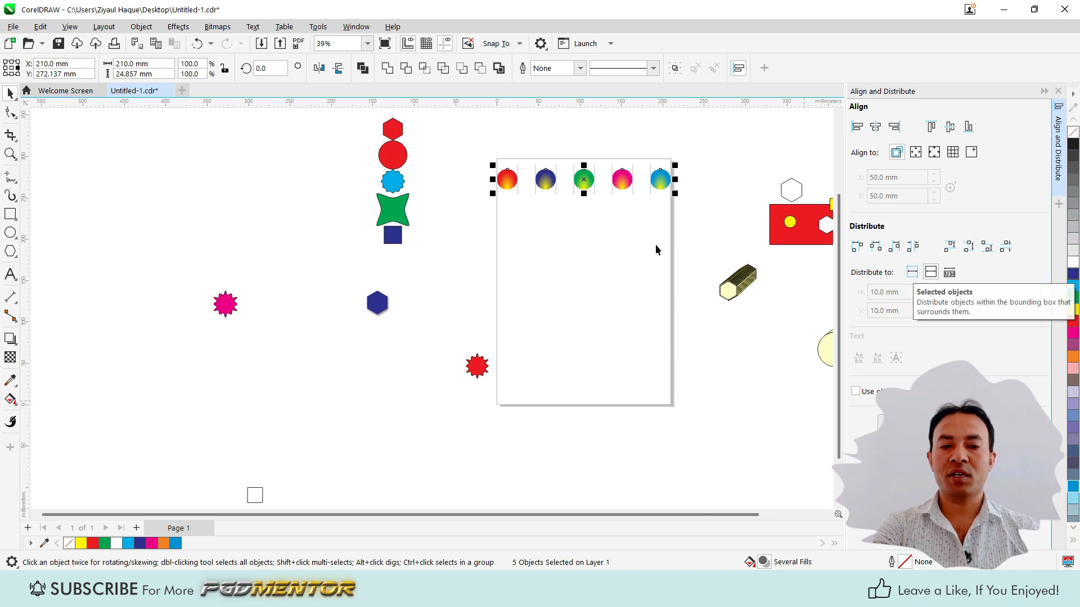
click(930, 272)
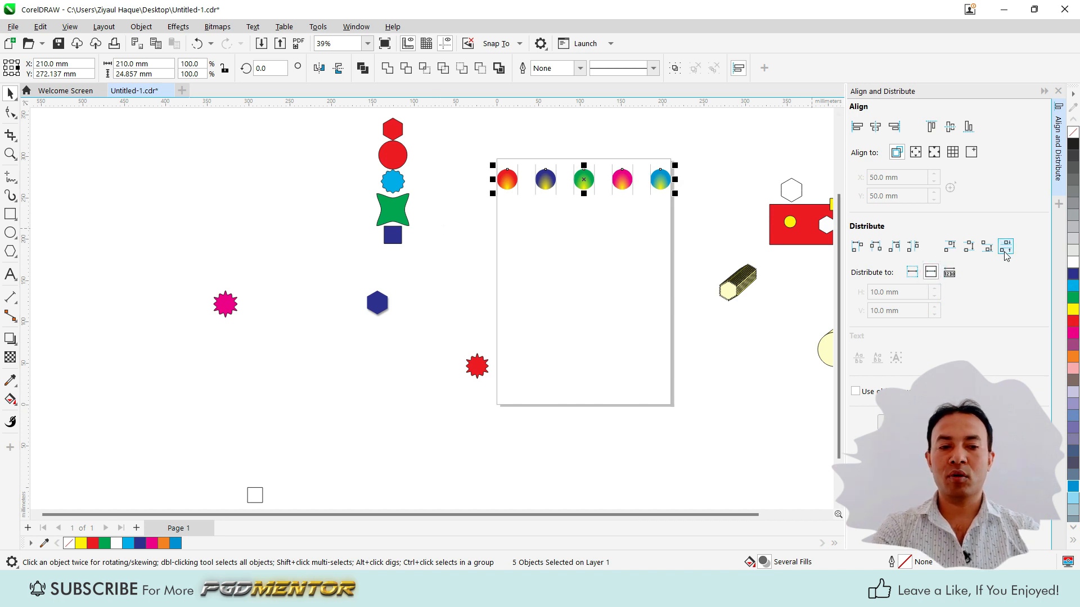
- Move the red gradient circle to the page's lower right corner and select all five circles
click(477, 154)
drag(507, 180, 662, 391)
drag(501, 143, 687, 440)
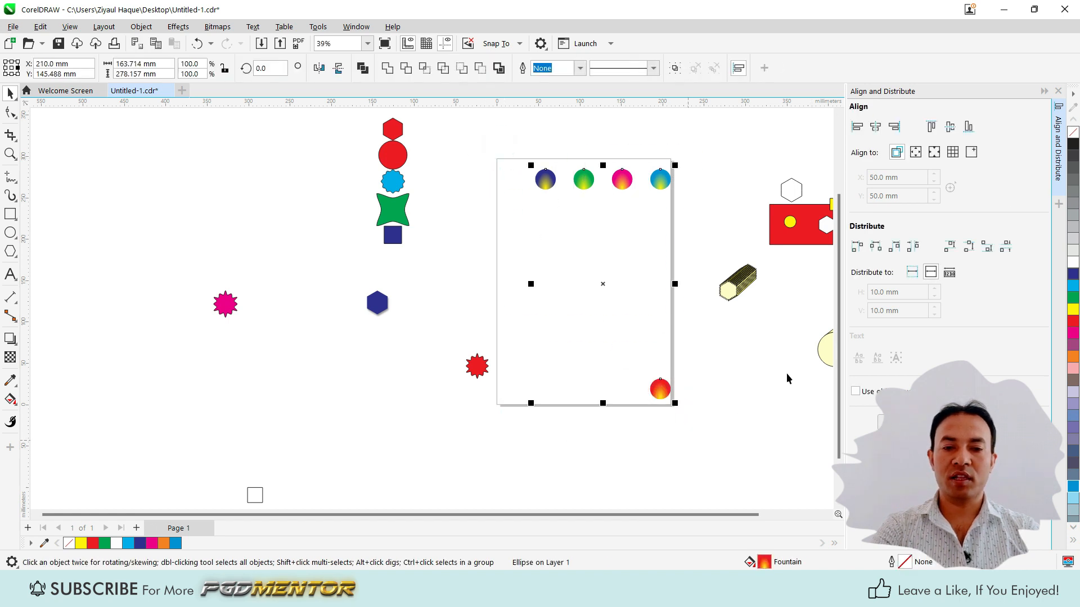
- Distribute the five circles vertically over the page height and align their right edges into a column
click(951, 247)
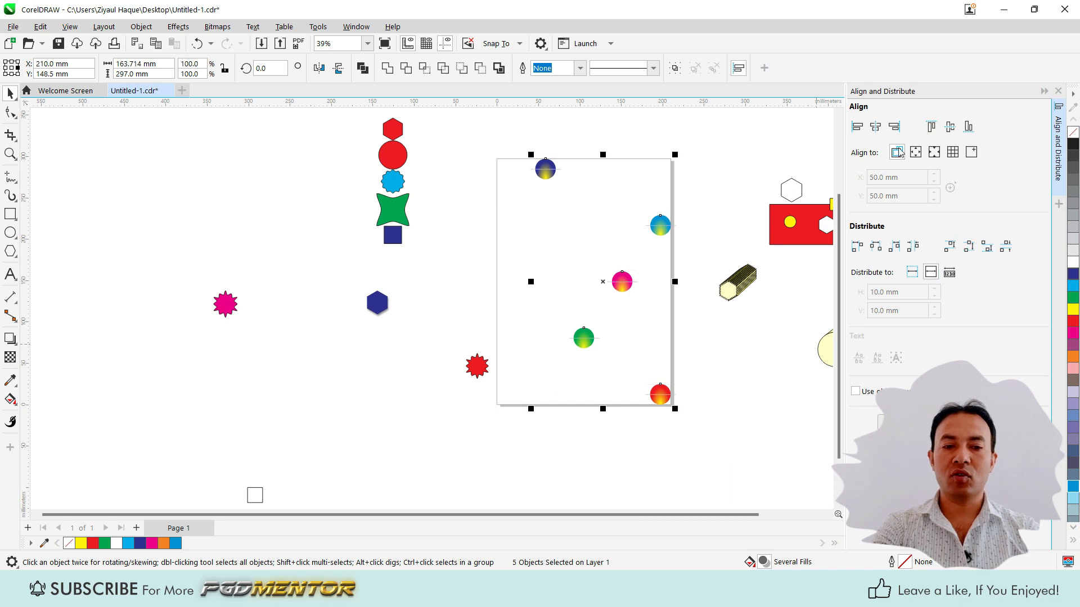
click(895, 128)
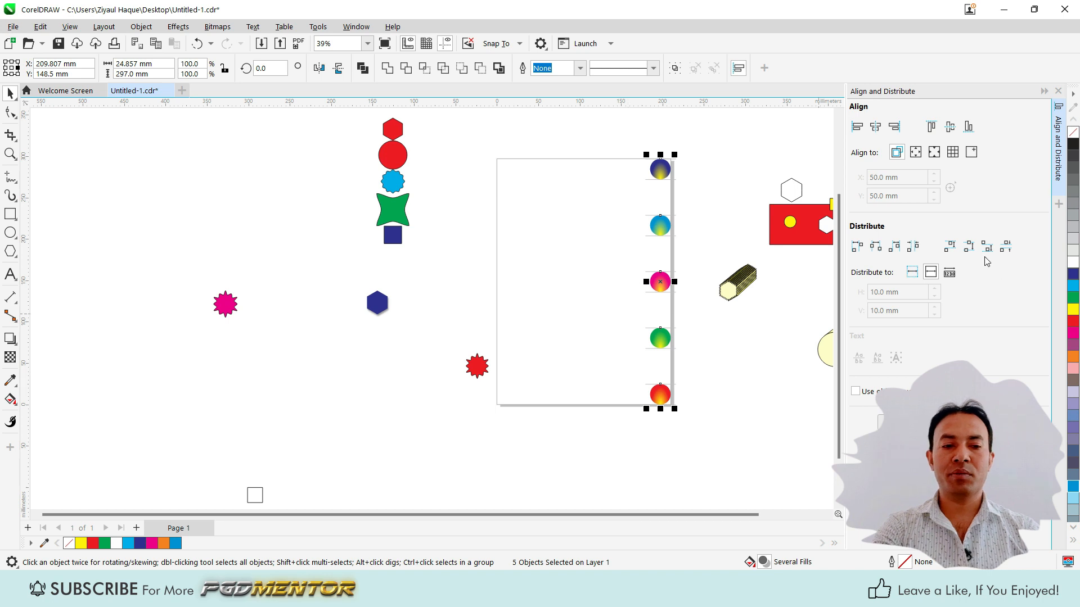
- Set the distribution reference to object spacing and move the column of circles to the middle of the page
click(949, 274)
drag(610, 141, 707, 471)
drag(667, 221, 575, 229)
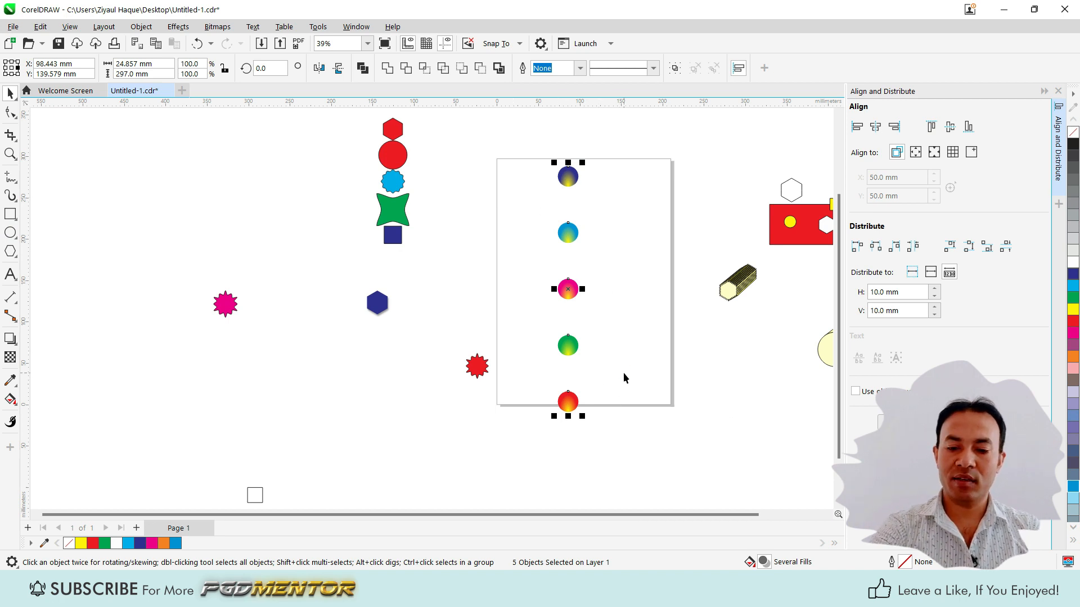
- Stack the five circles by aligning their bottom edges and move them near the page's upper left corner
key(b)
drag(568, 394, 515, 177)
scroll(514, 177, up, 3)
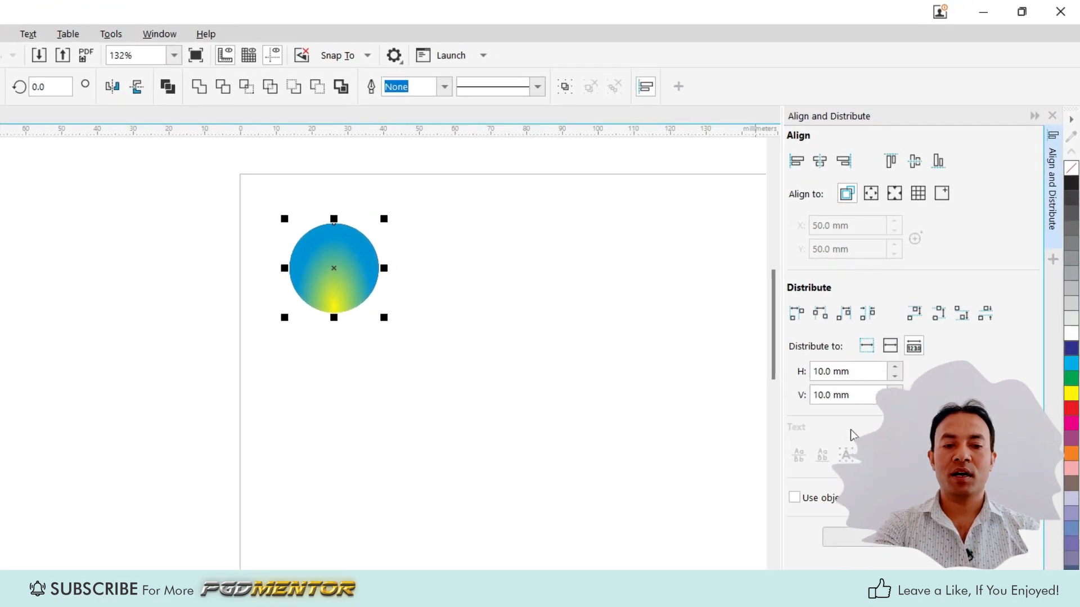
- Set the horizontal and vertical object spacing to 0 mm and distribute the stacked circles by their left edges
click(855, 375)
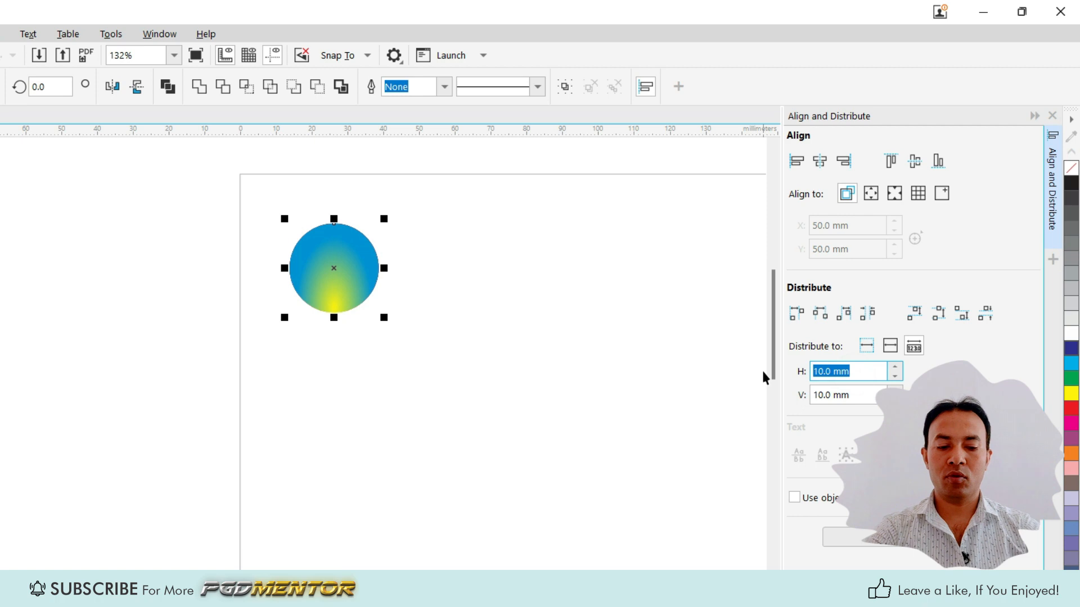
text(0)
key(Tab)
text(0)
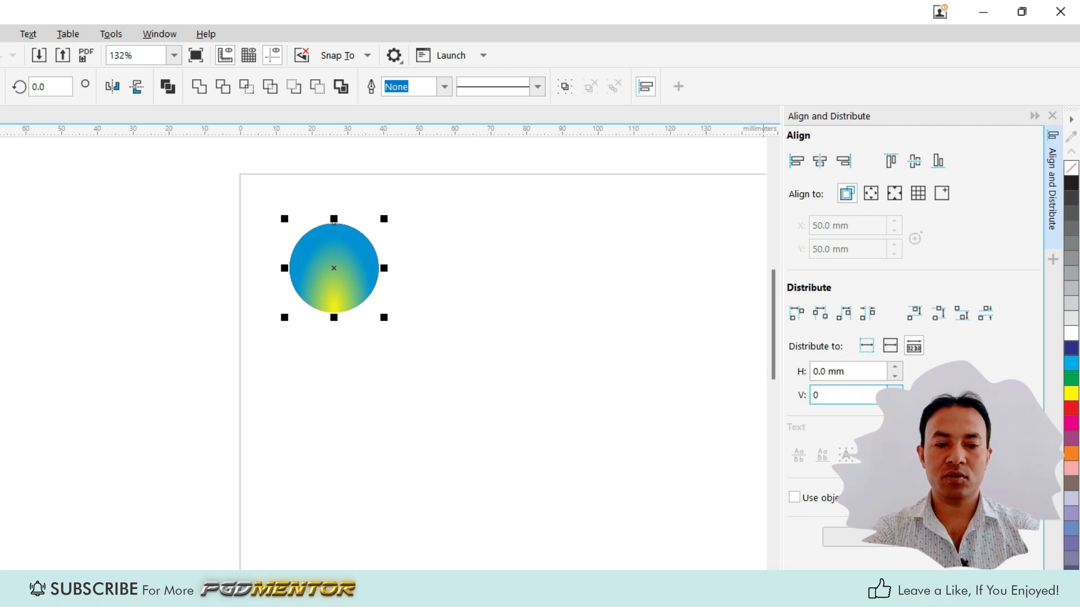
click(796, 316)
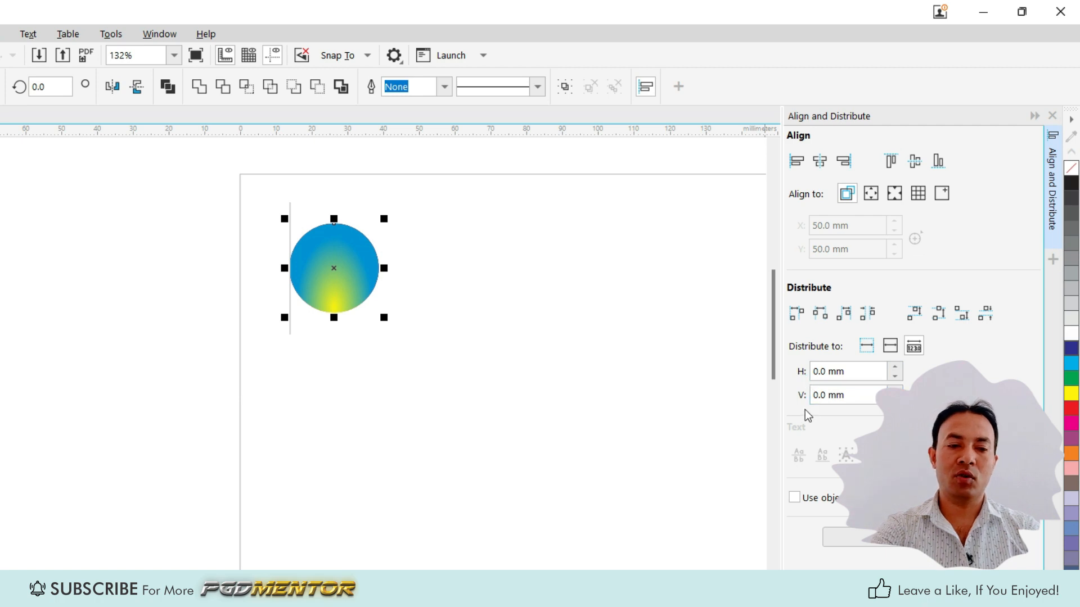
- Set the horizontal object spacing to 10 mm and distribute the circles by their left edges
drag(844, 371, 795, 373)
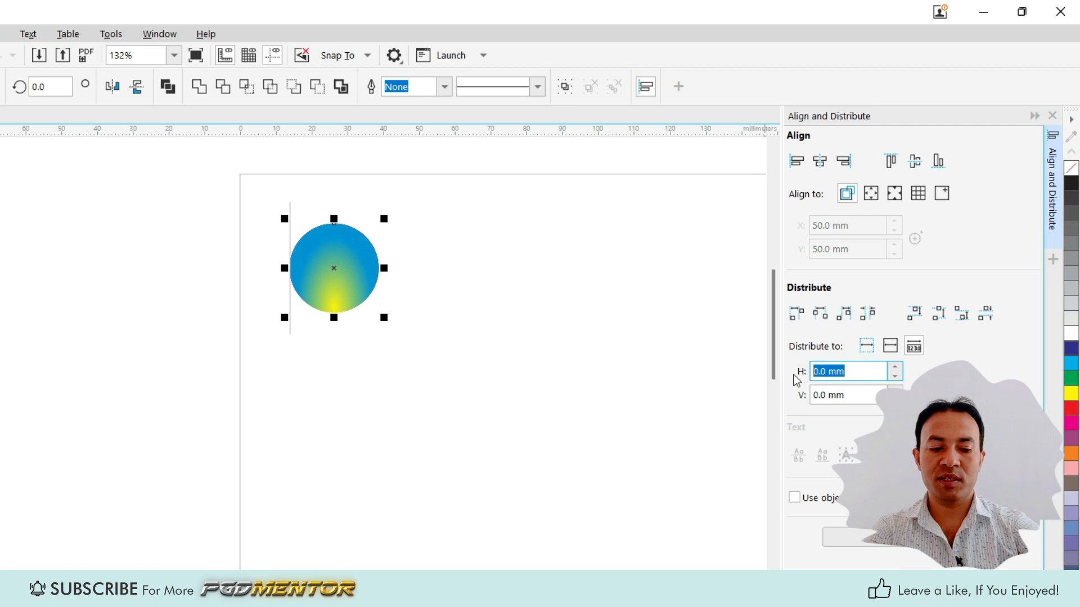
text(10)
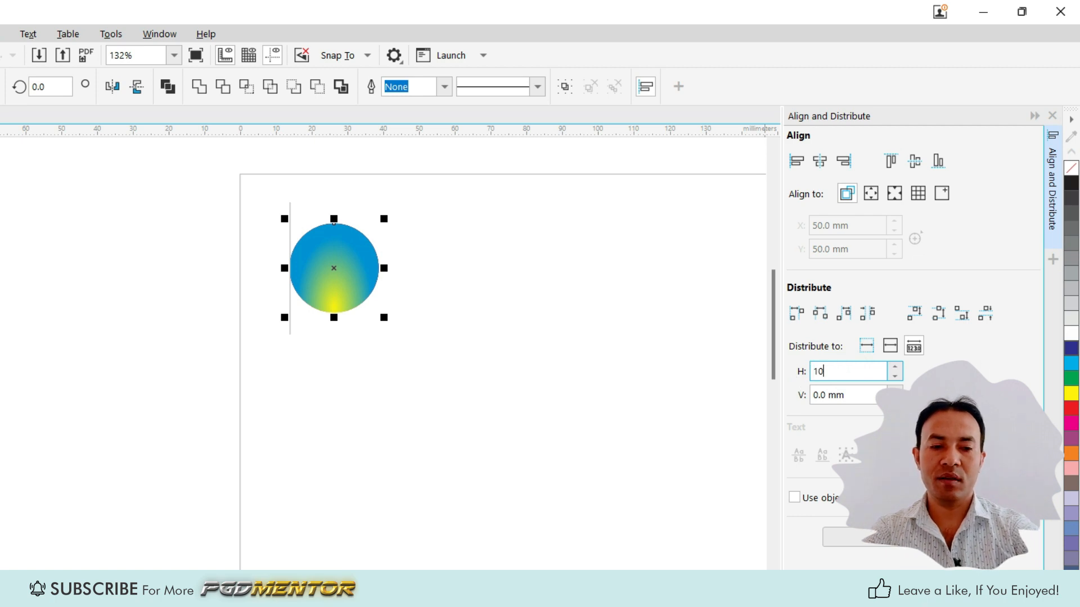
click(801, 313)
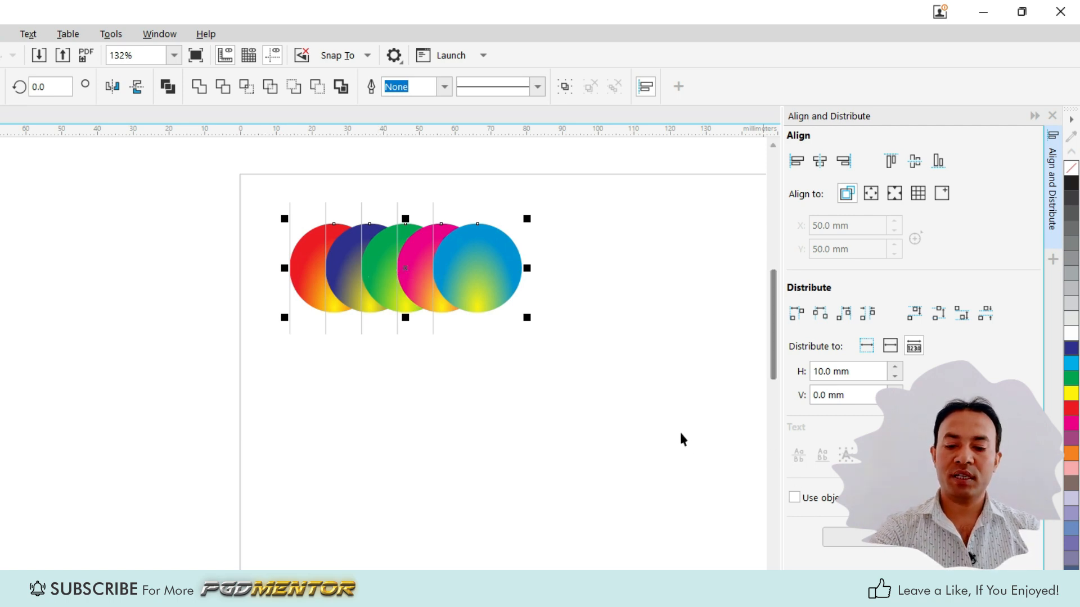
- Undo the left-edge distribution and distribute the circles horizontally by their centers instead
key(ctrl+z)
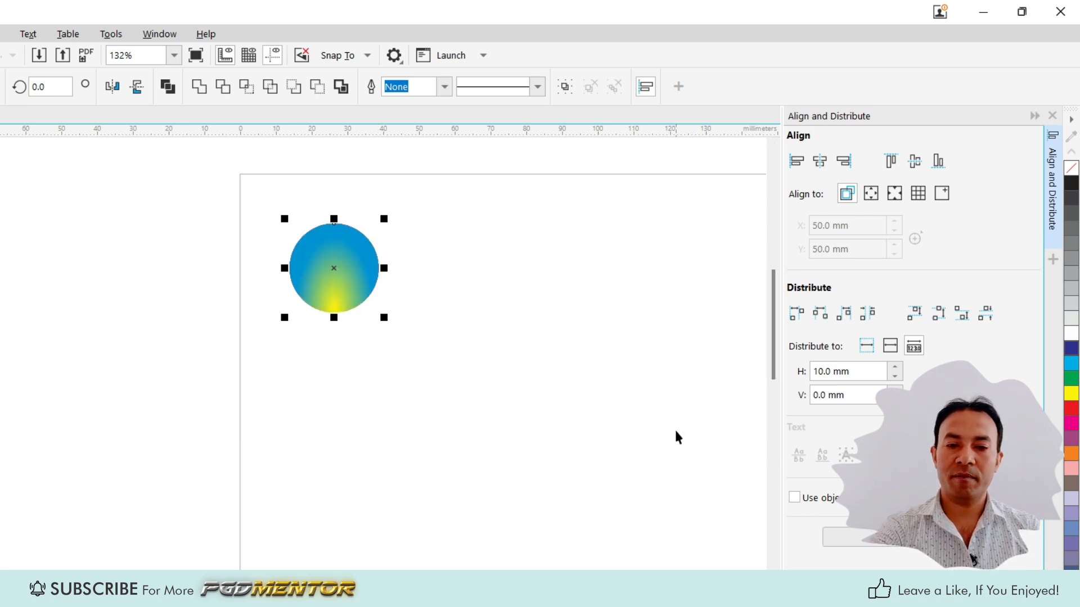
click(820, 314)
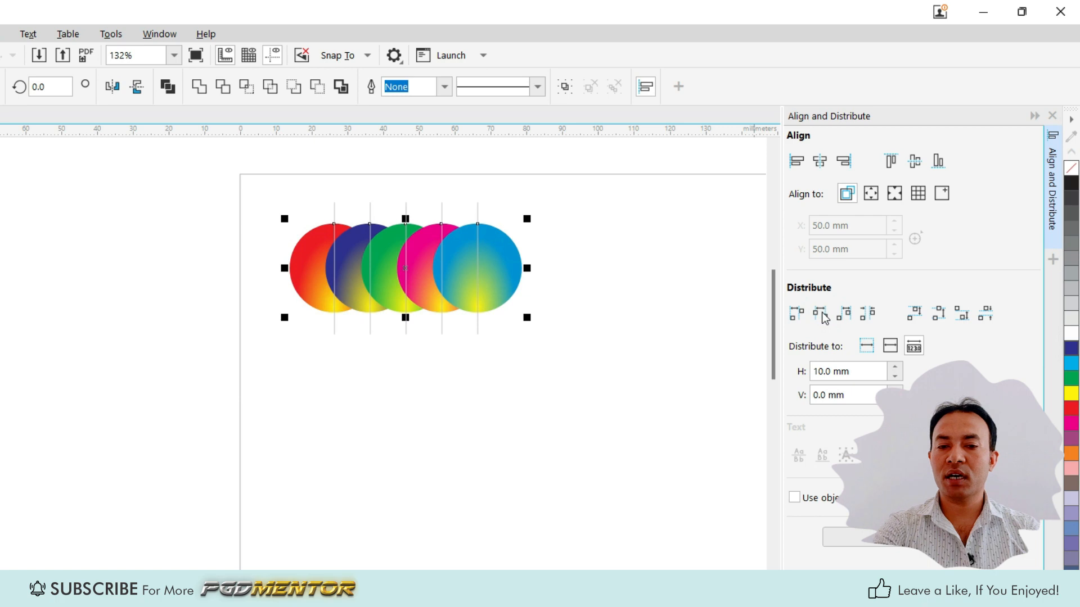
- Distribute the five overlapping circles evenly by their right edges
click(844, 313)
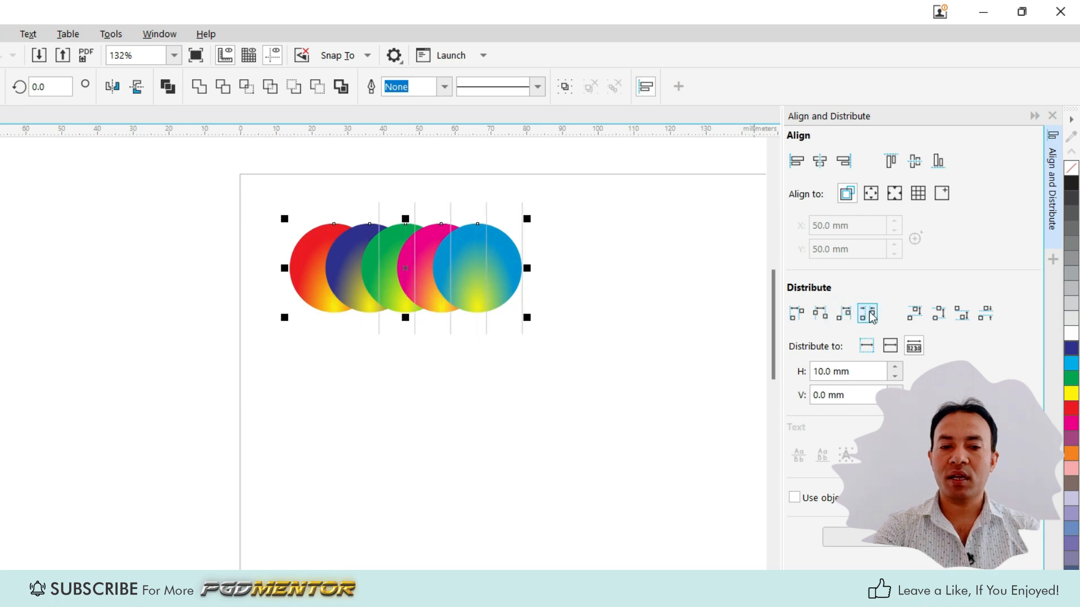
click(869, 314)
click(850, 314)
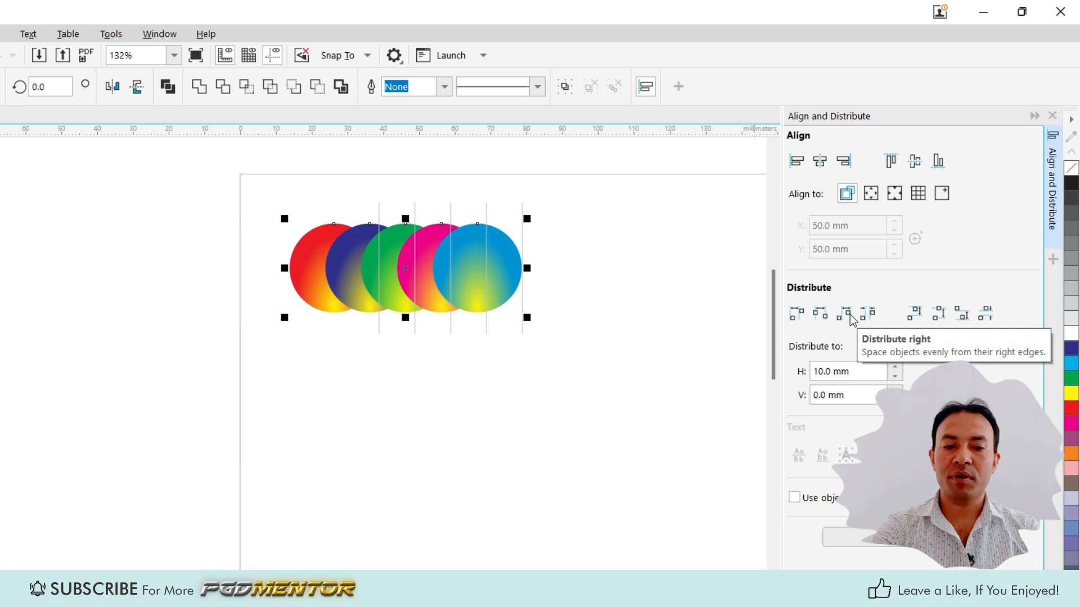
click(850, 316)
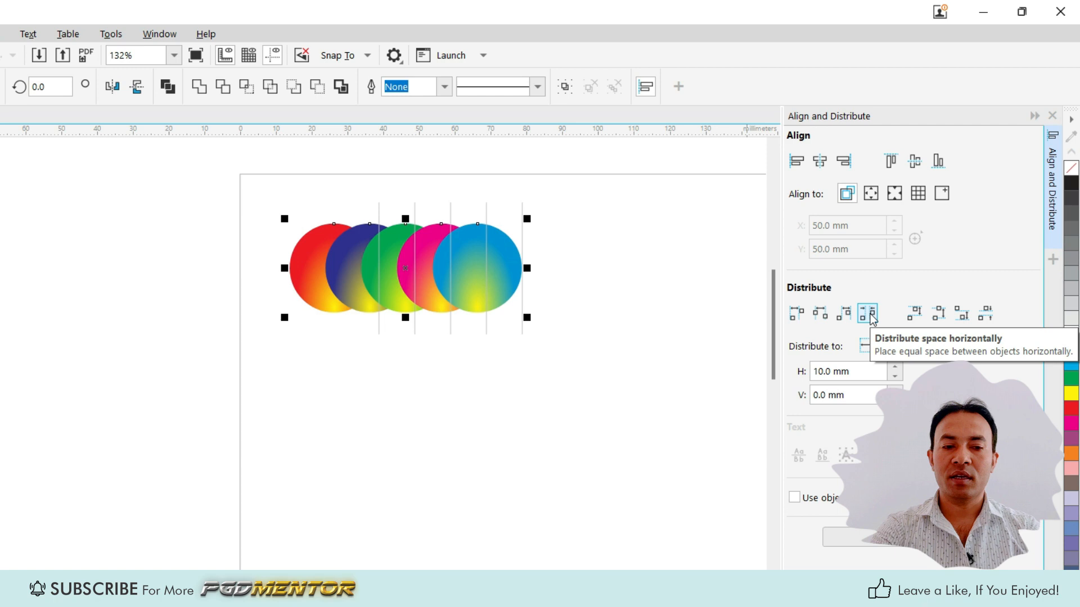
- Distribute the five circles with equal horizontal space, using the 10 mm object spacing
click(871, 316)
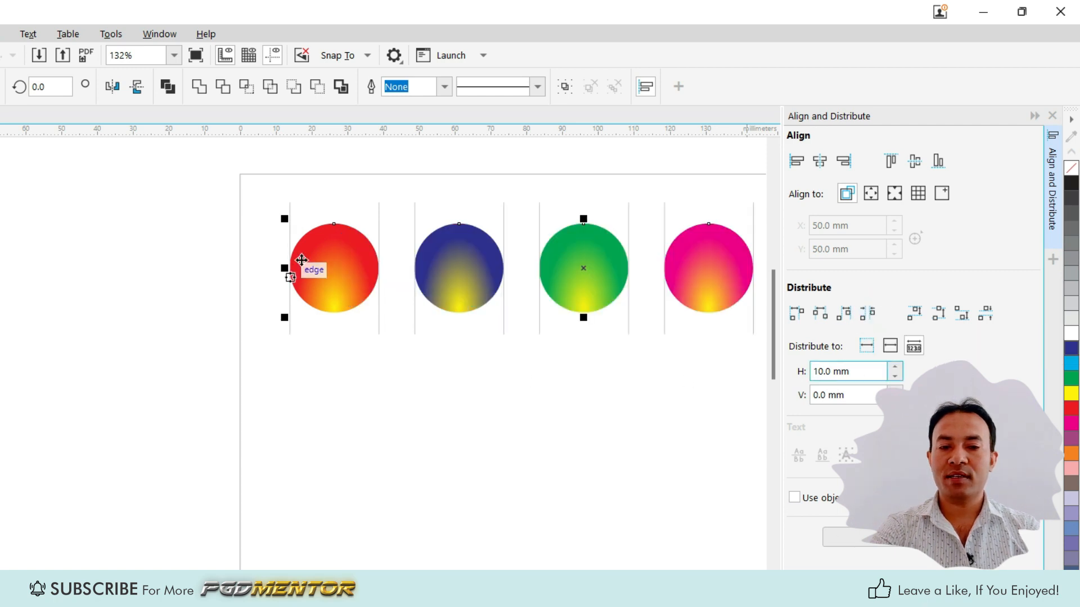
scroll(222, 268, down, 3)
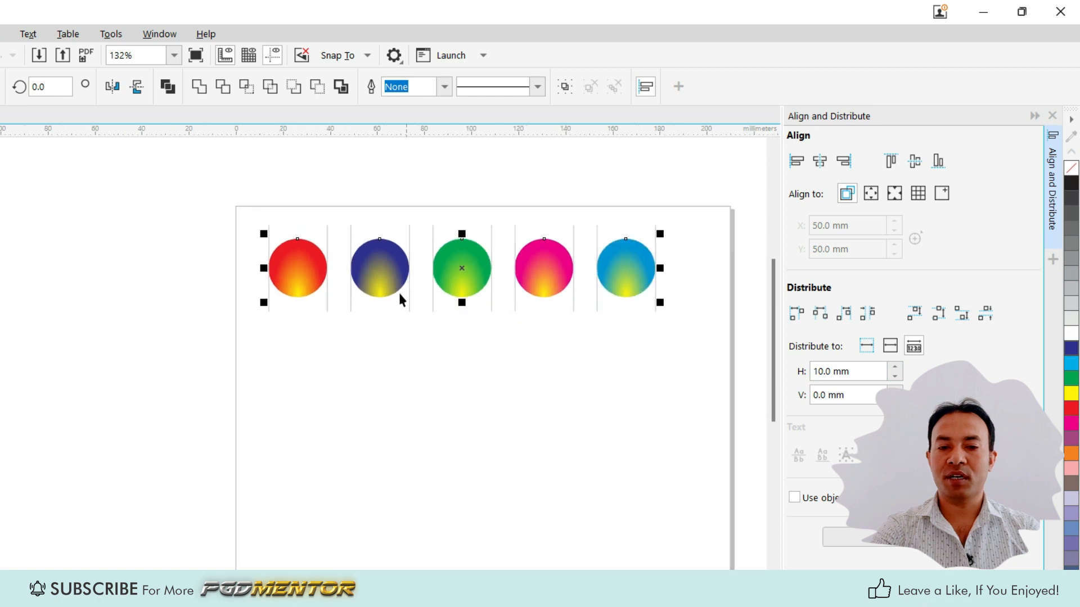
scroll(213, 293, down, 1)
scroll(422, 298, up, 1)
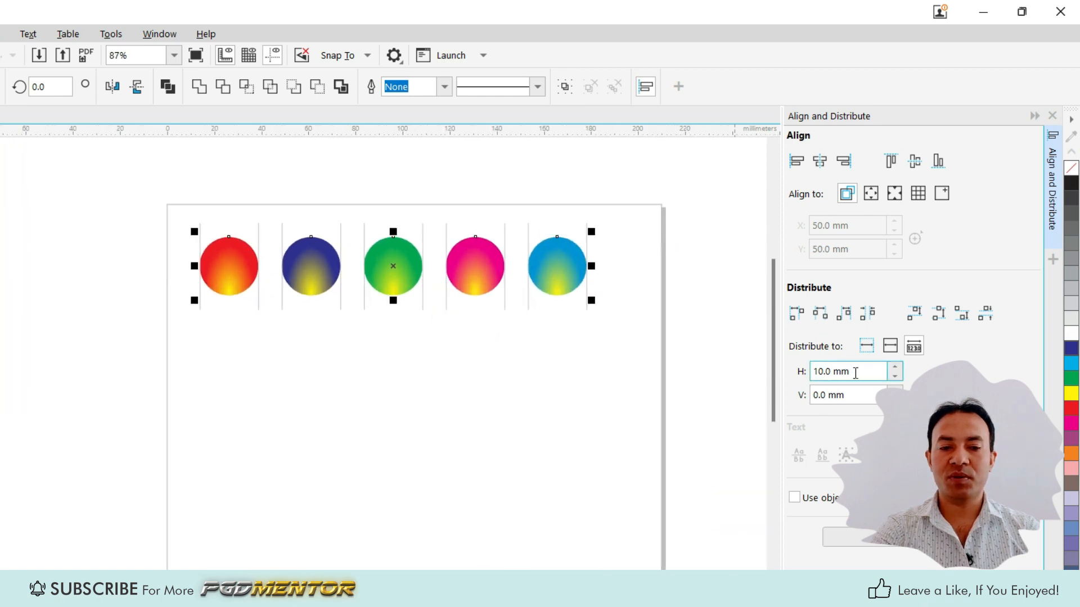
- Set the horizontal object spacing to 15 mm and distribute the circles with equal horizontal space
drag(859, 372, 802, 372)
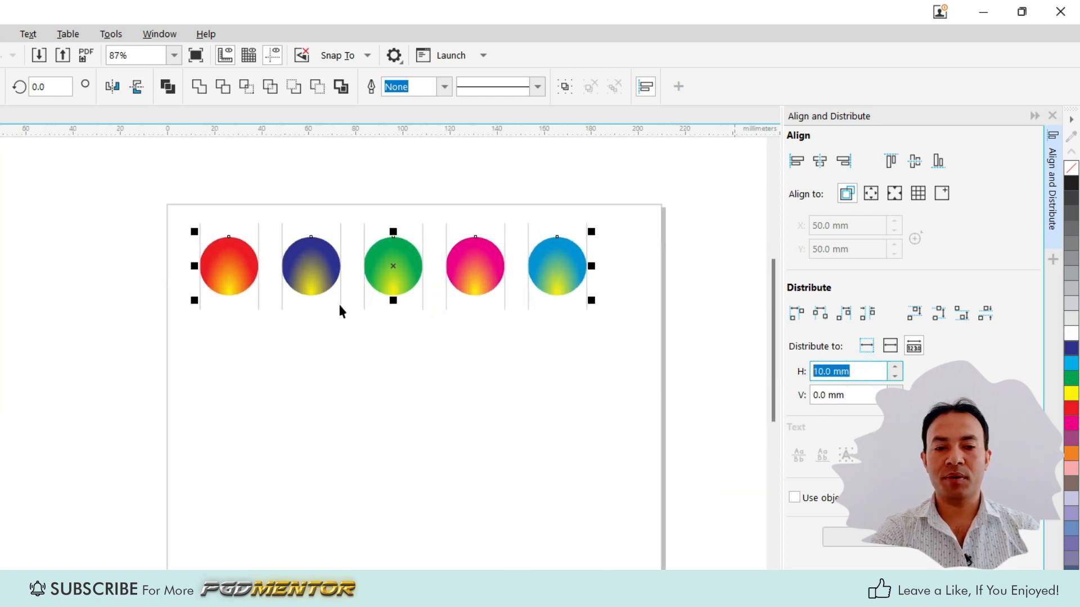
text(15)
key(Return)
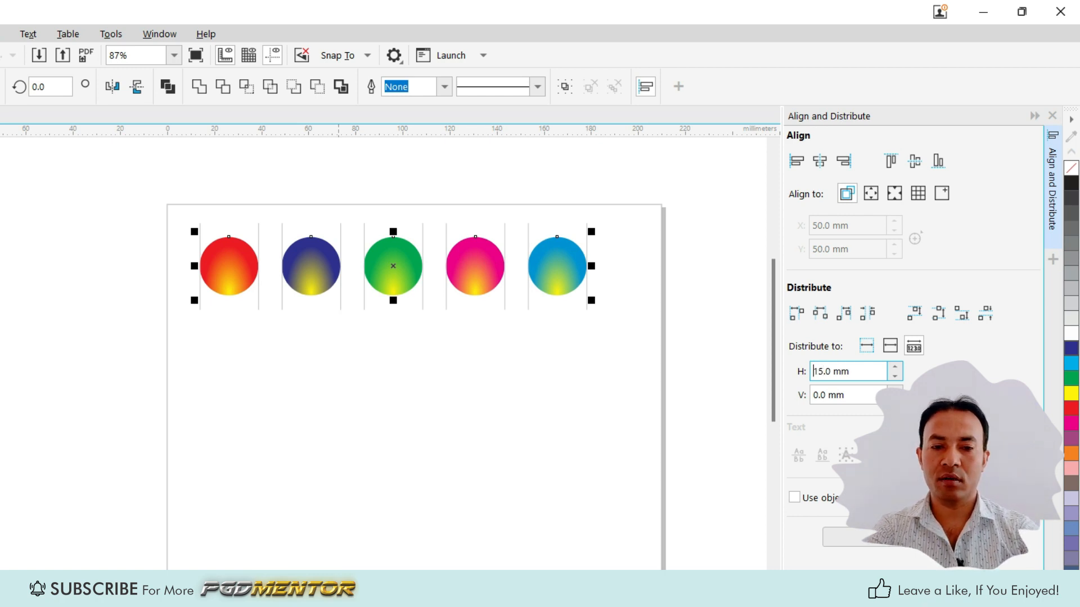
click(868, 315)
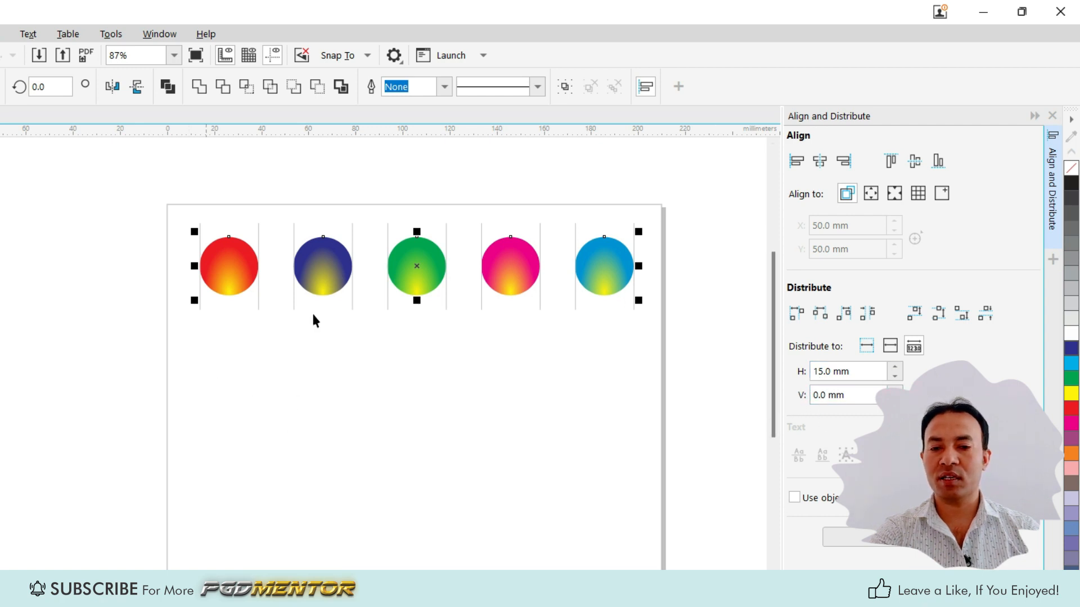
- Duplicate the row of five circles and stack the copies on the first circle by aligning their centers horizontally
scroll(313, 320, down, 2)
click(579, 245)
drag(625, 231, 195, 367)
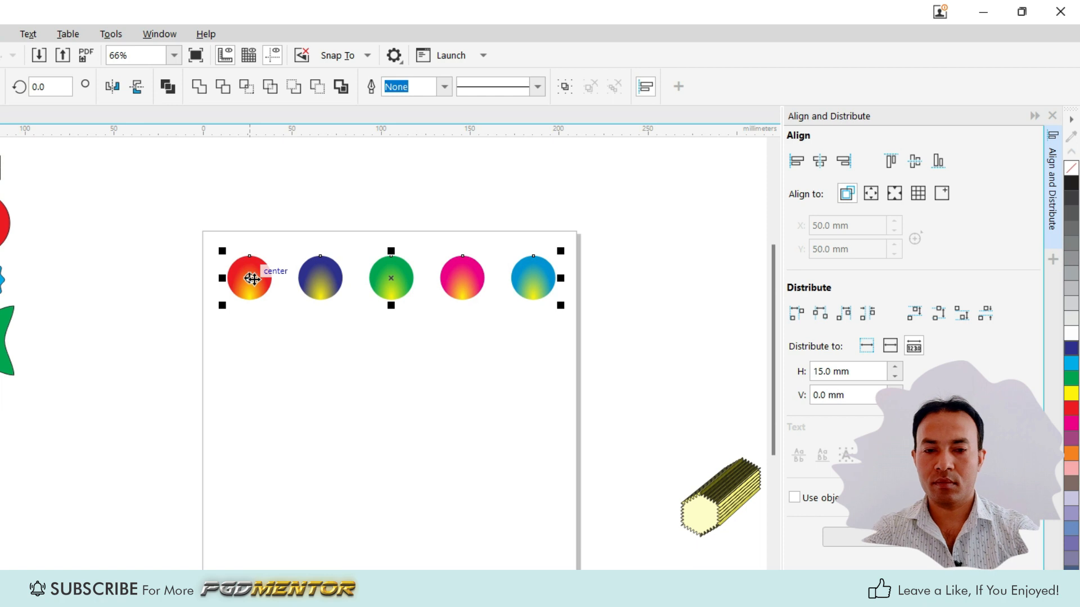
key(c)
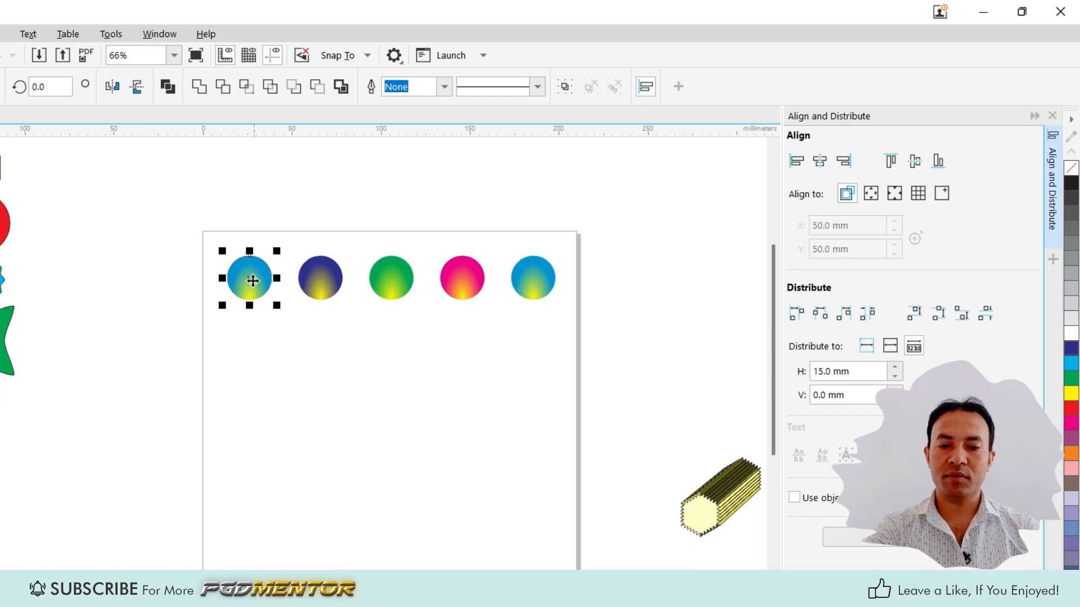
- Set the vertical object spacing to 15 mm and distribute the stacked copies with equal vertical space
double_click(843, 395)
text(15)
key(Return)
click(984, 313)
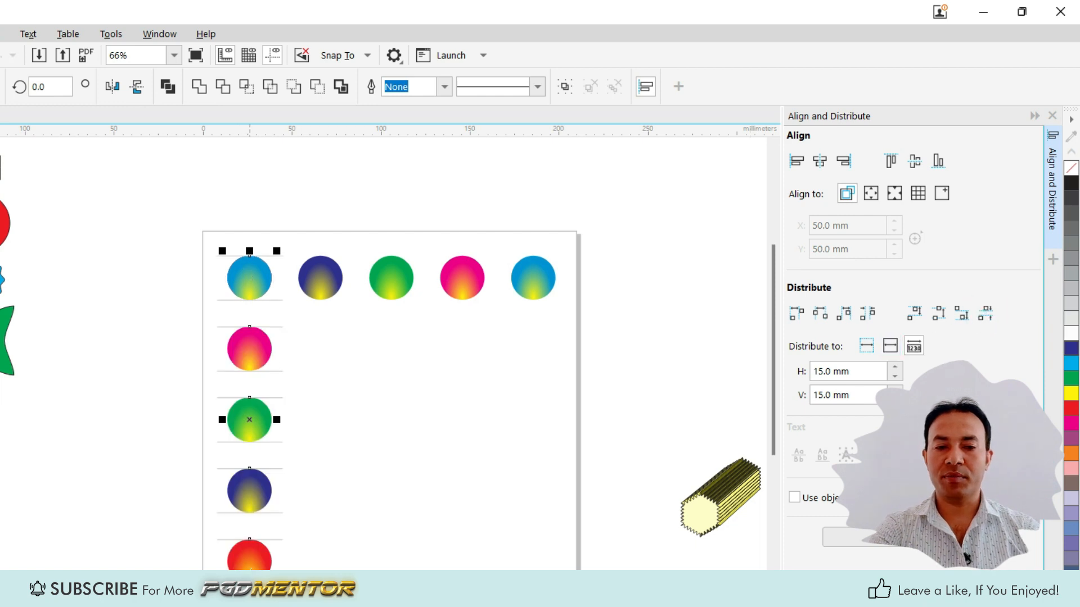
- Set the vertical object spacing to 10 mm and distribute the first column's circles with equal vertical space
double_click(857, 395)
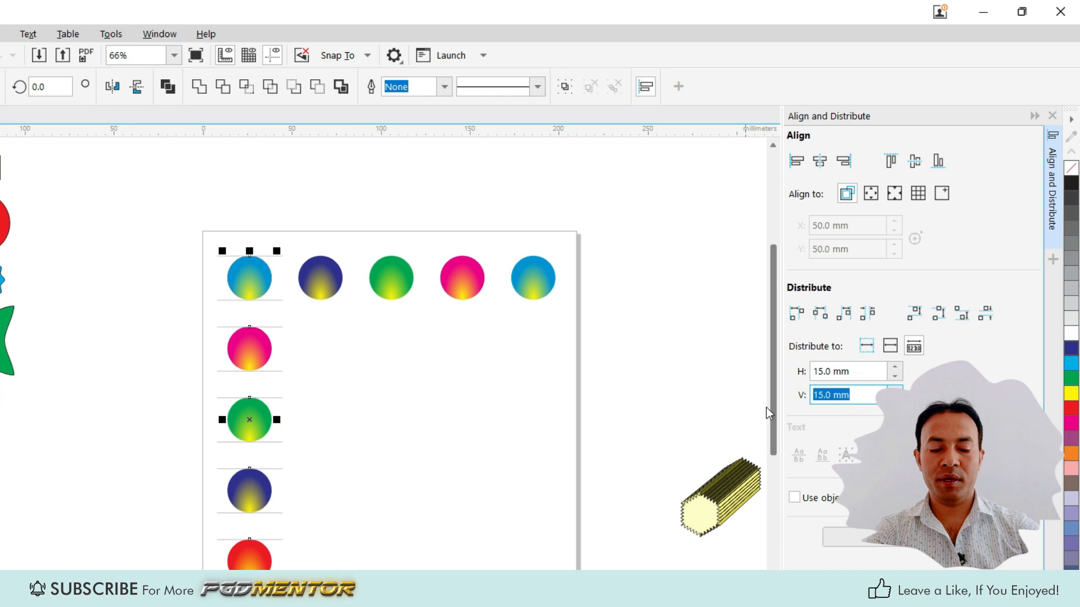
text(10)
key(Return)
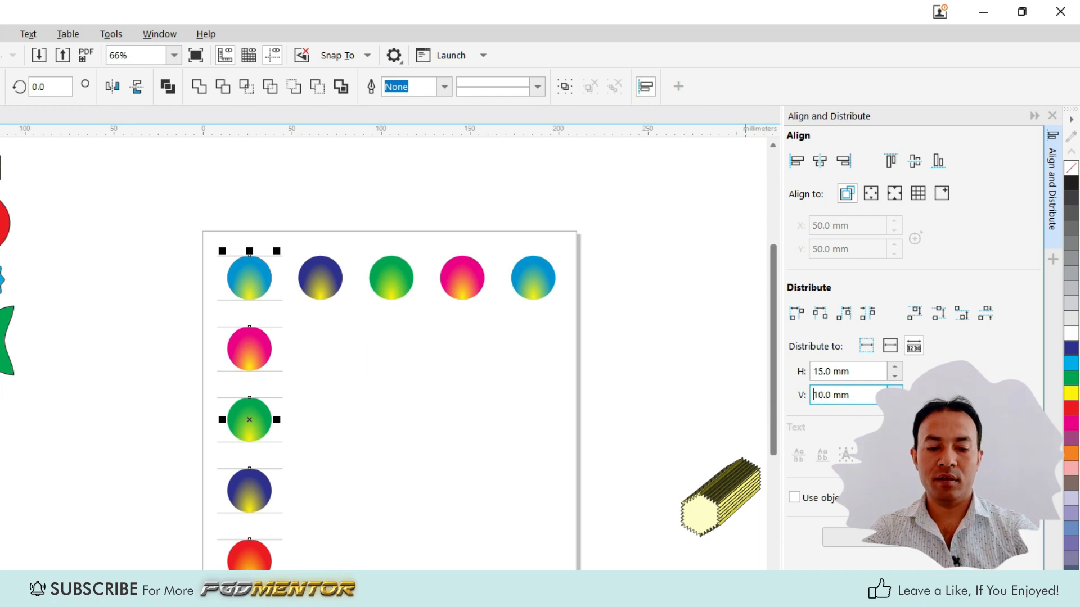
click(986, 313)
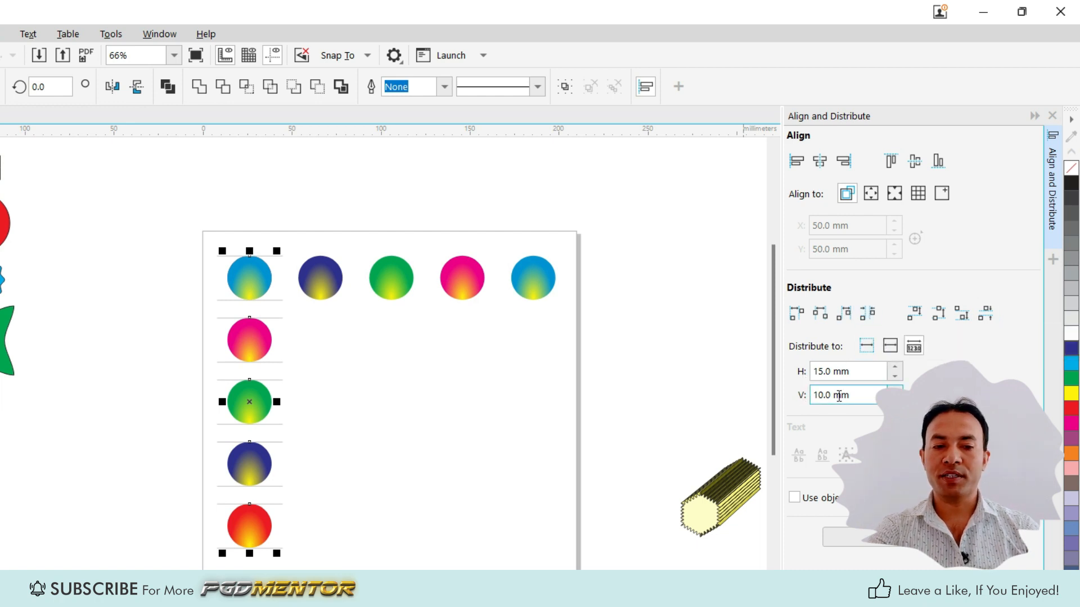
click(990, 319)
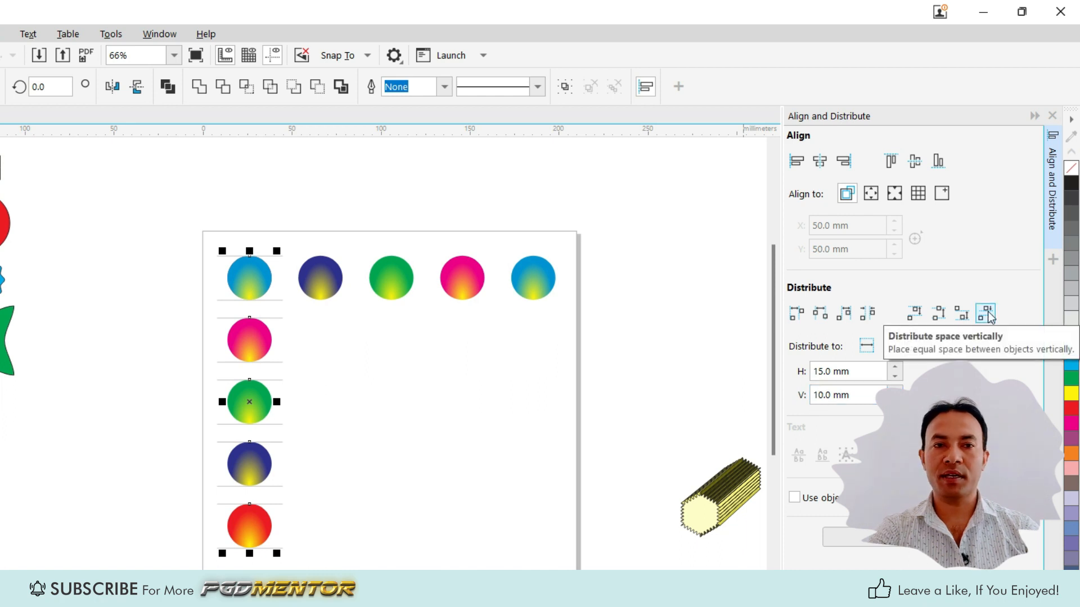
click(990, 319)
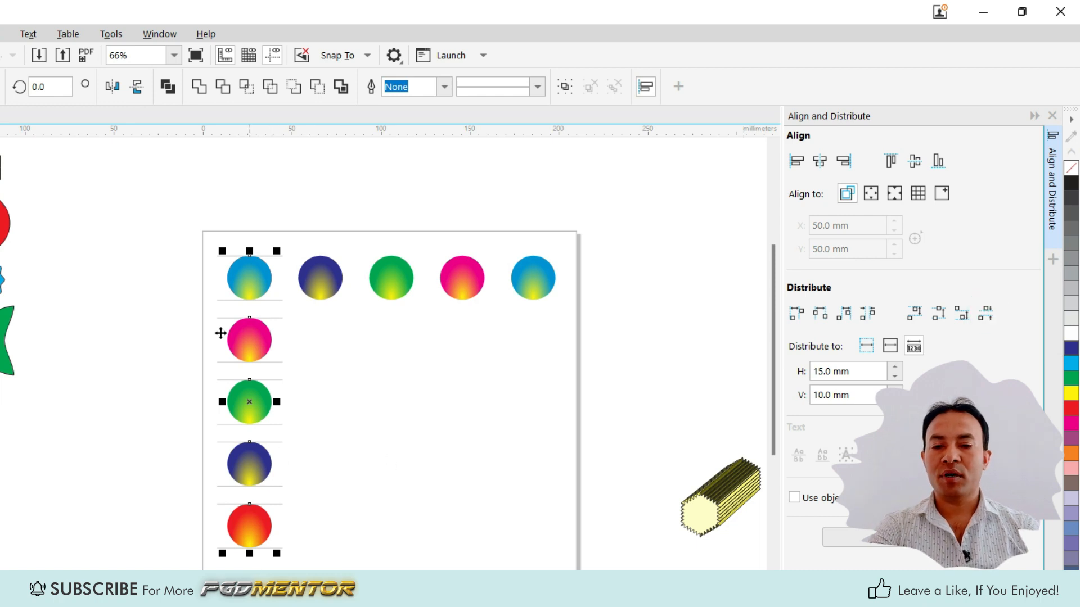
scroll(220, 333, down, 1)
scroll(240, 381, up, 1)
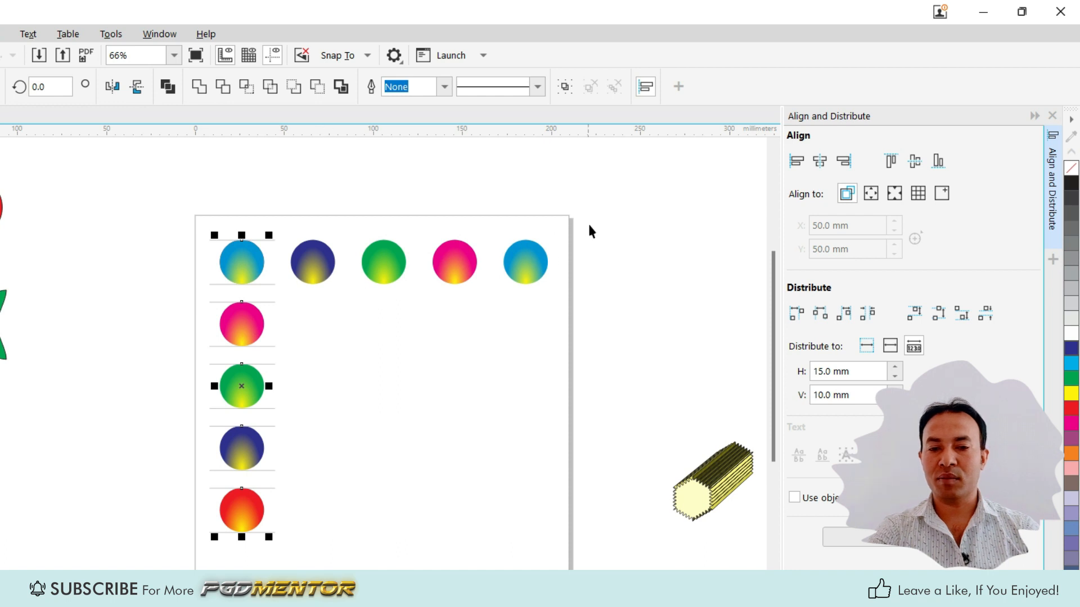
- Stack copies of circles on the row's second circle and distribute them into a second column with 10 mm vertical gaps
drag(589, 226, 112, 302)
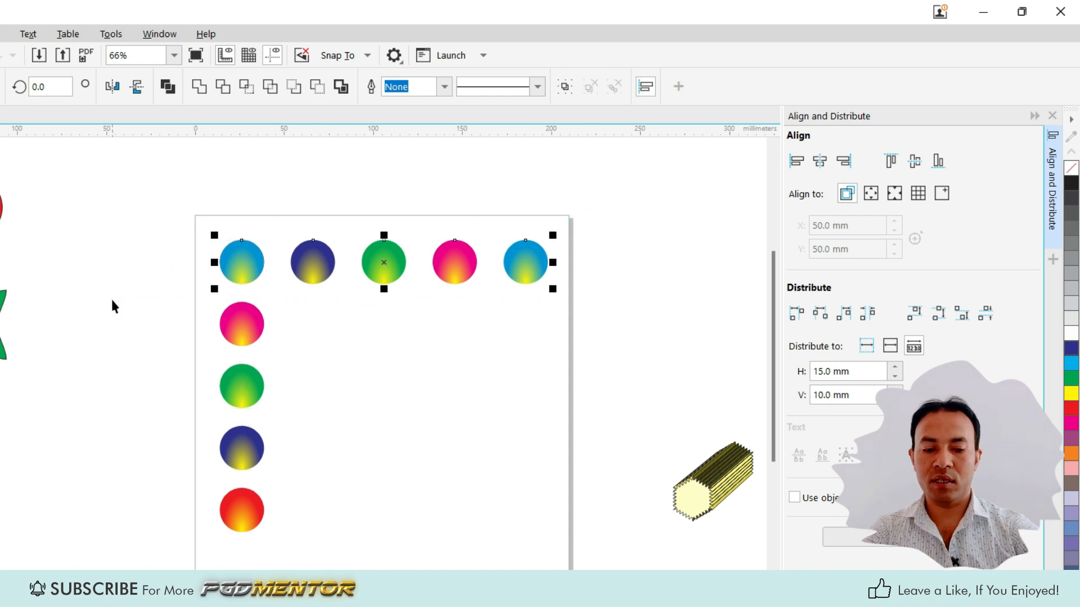
key(Tab)
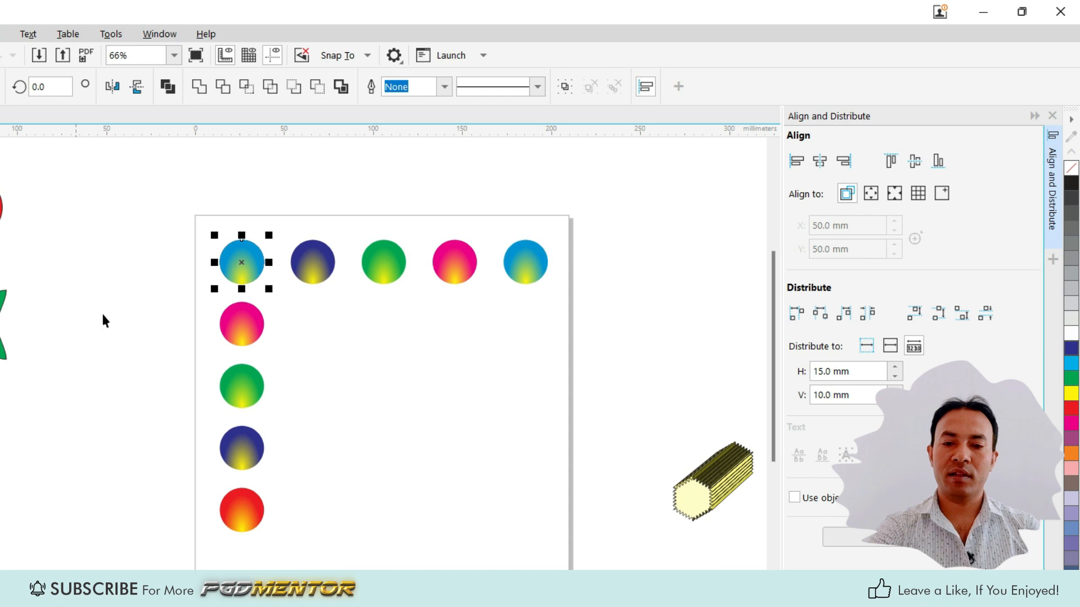
shift+click(313, 265)
key(c)
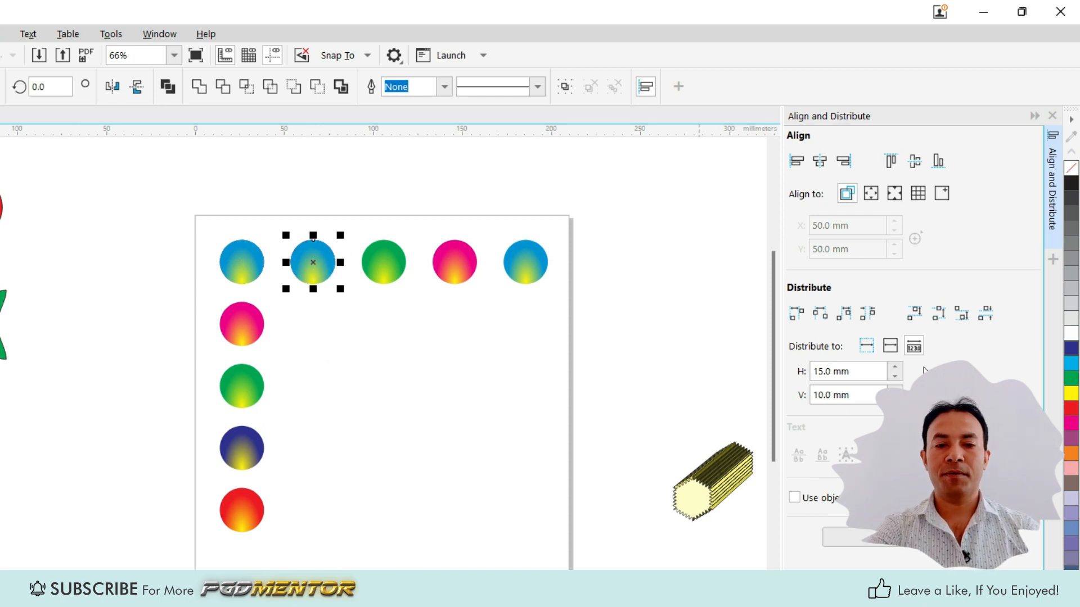
click(986, 313)
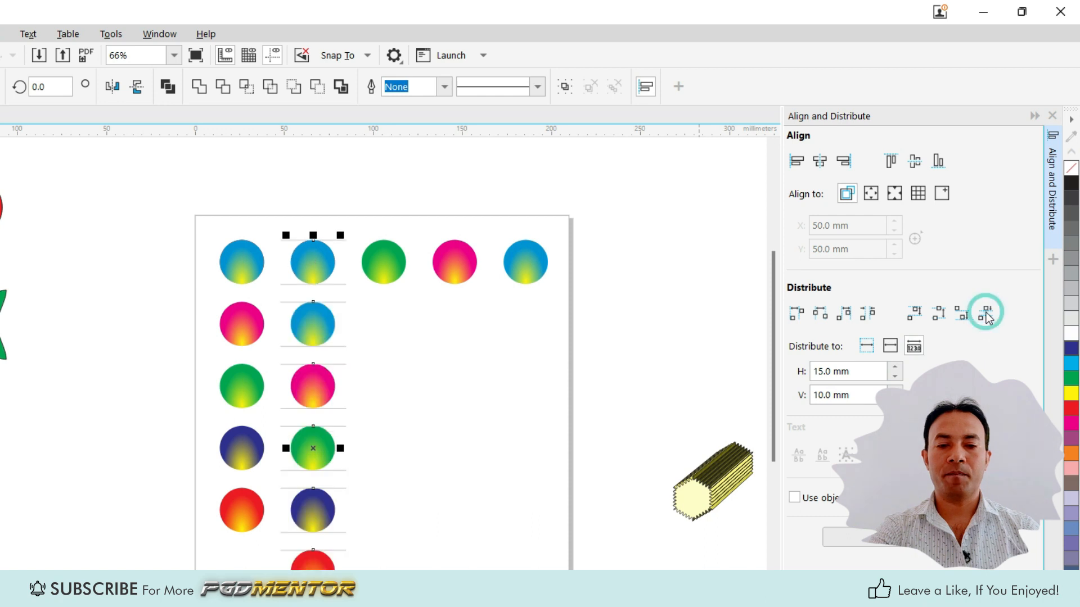
scroll(411, 309, down, 1)
scroll(340, 506, up, 1)
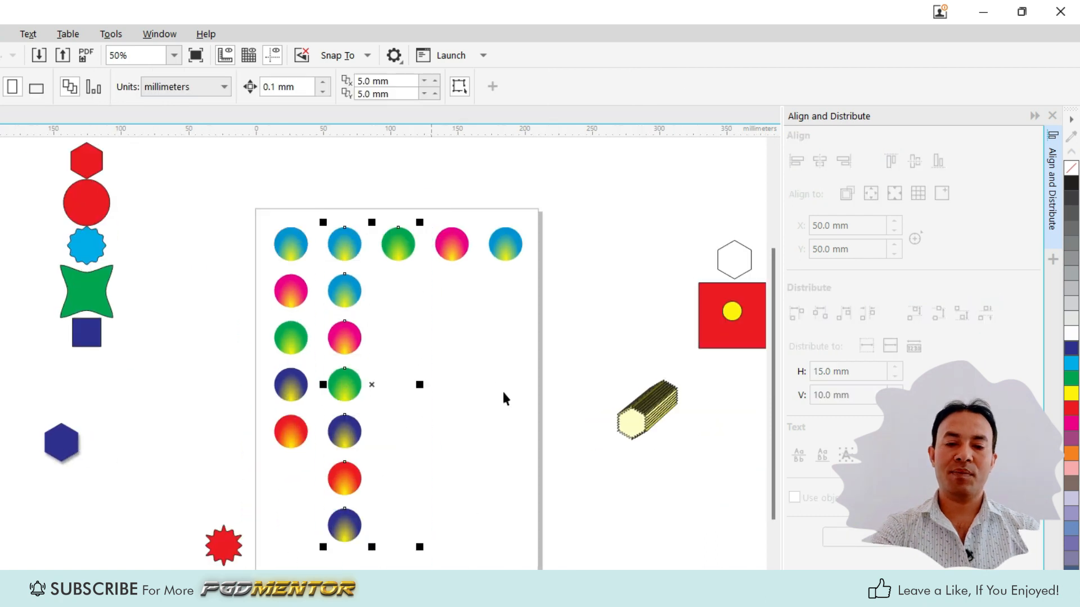
click(487, 375)
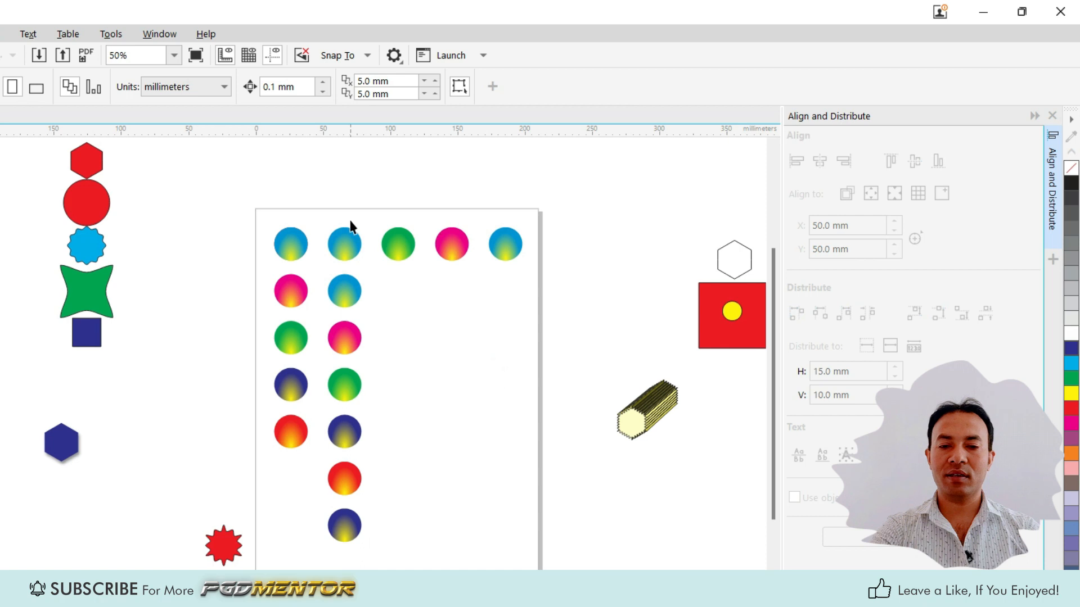
- Place copies of green, magenta and light blue circles, the light blue star and the dark blue hexagon below the row's third circle
click(401, 244)
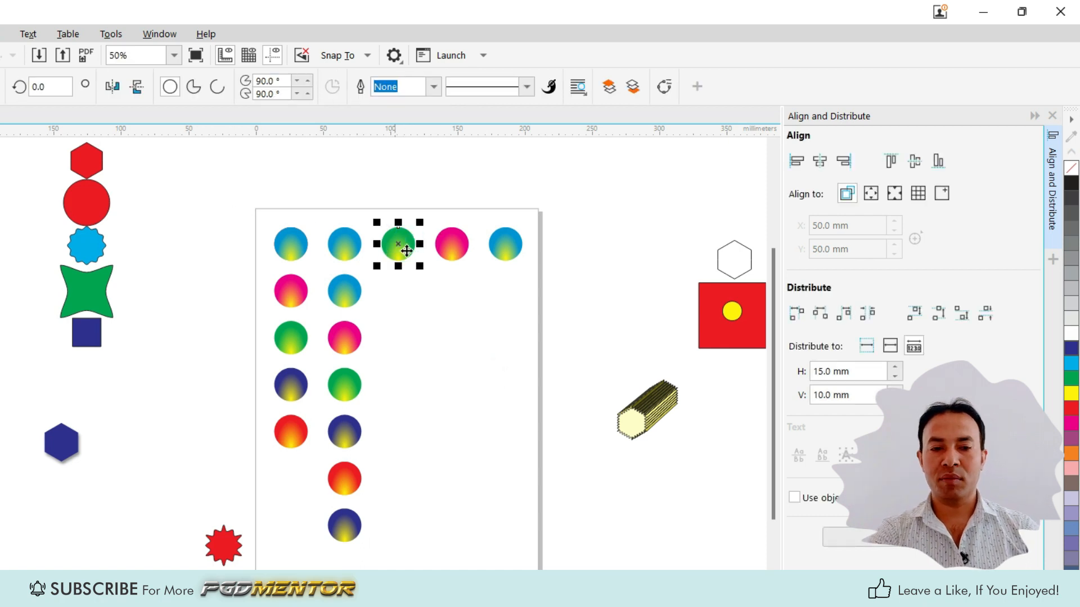
scroll(395, 243, up, 3)
drag(400, 243, 409, 322)
drag(495, 251, 392, 369)
drag(612, 266, 416, 428)
drag(231, 326, 407, 450)
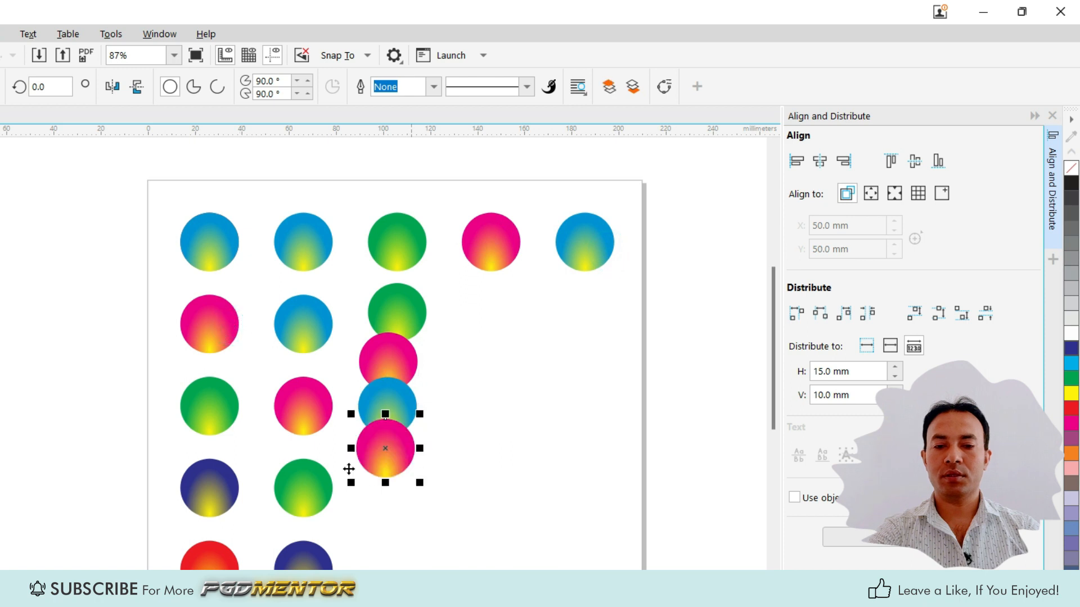
drag(23, 366, 406, 484)
drag(3, 585, 388, 545)
- Align the third column's circles, star and hexagon by their centers and distribute them with 10 mm vertical gaps
scroll(395, 364, down, 2)
scroll(394, 363, down, 2)
drag(350, 169, 448, 475)
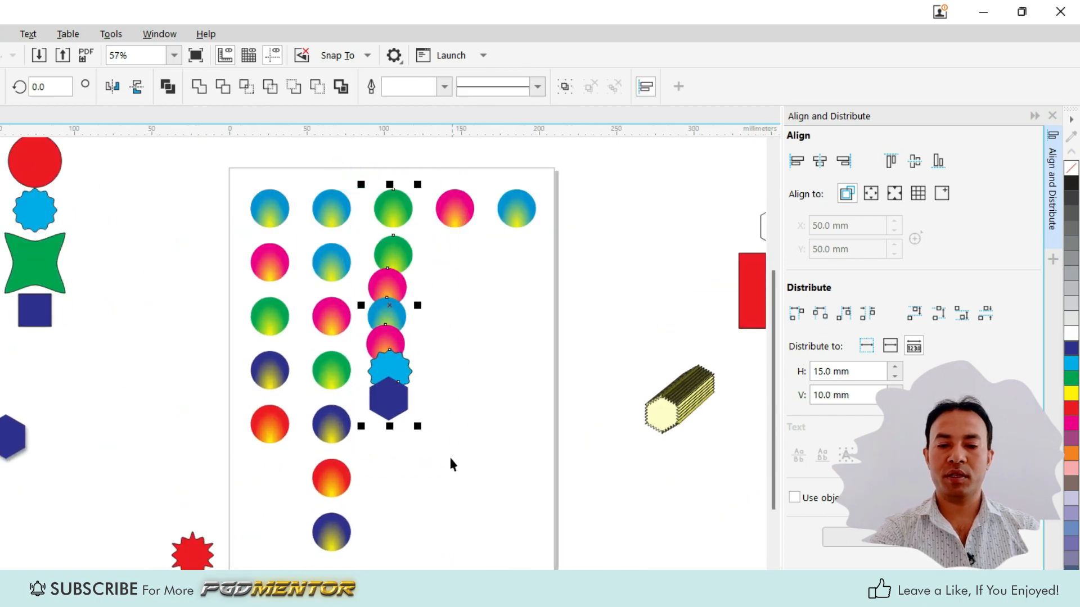
key(c)
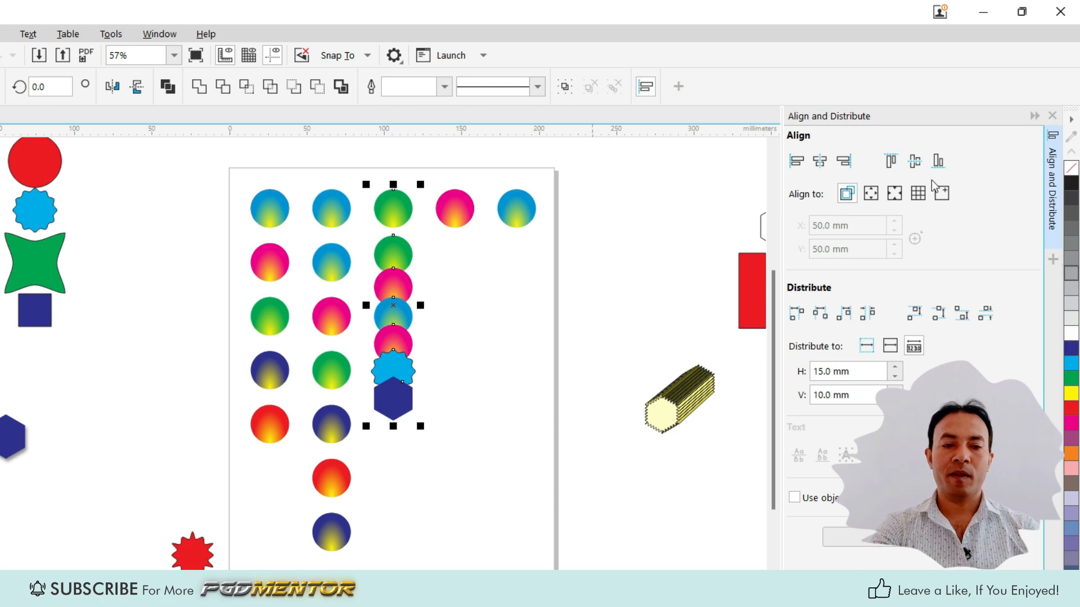
click(987, 314)
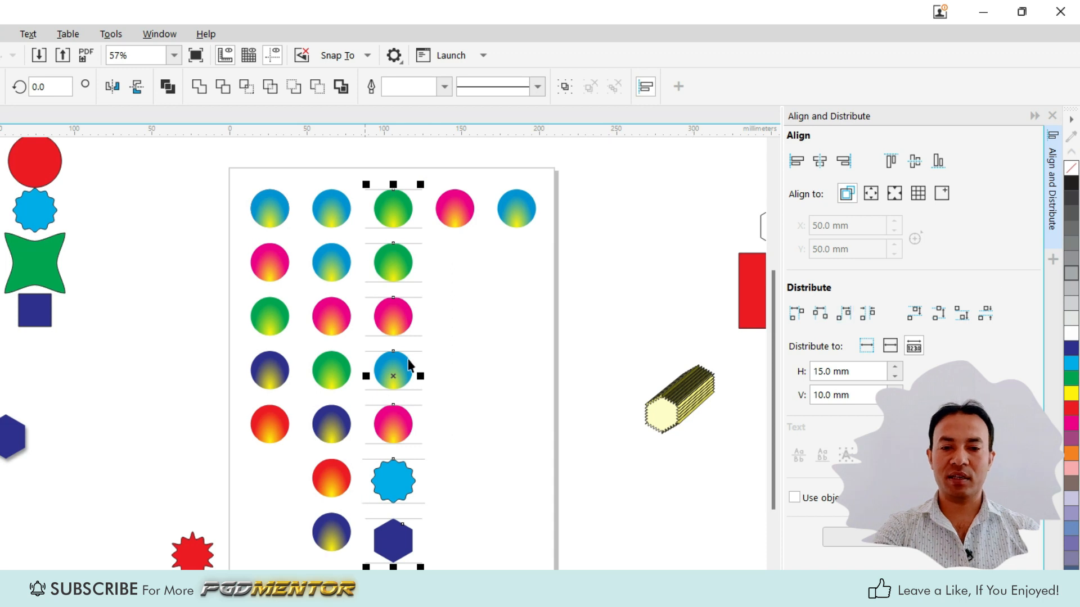
scroll(566, 309, down, 2)
scroll(390, 293, up, 1)
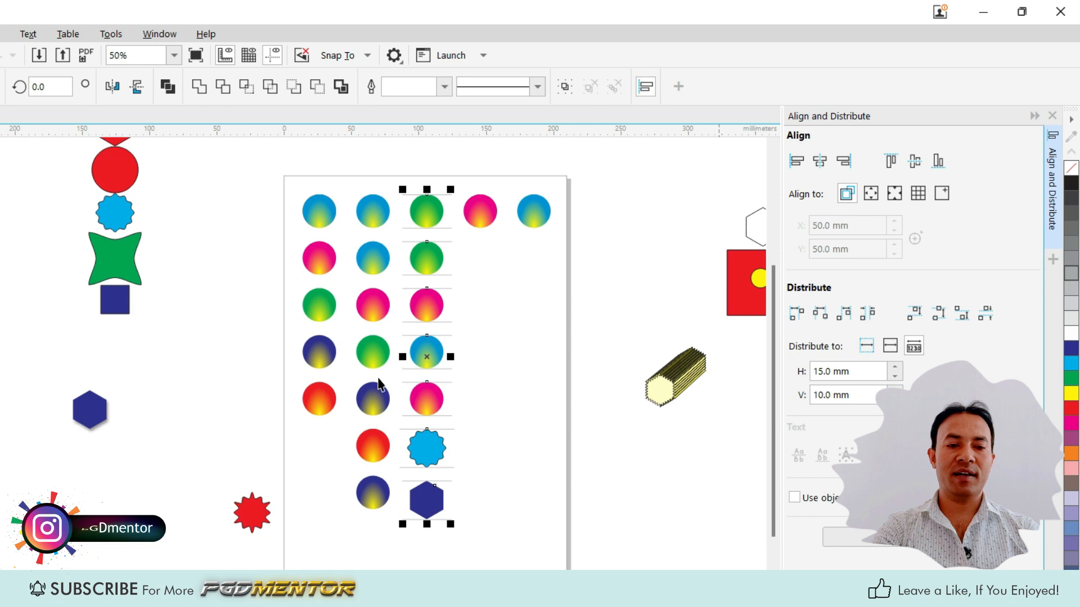
scroll(425, 394, down, 3)
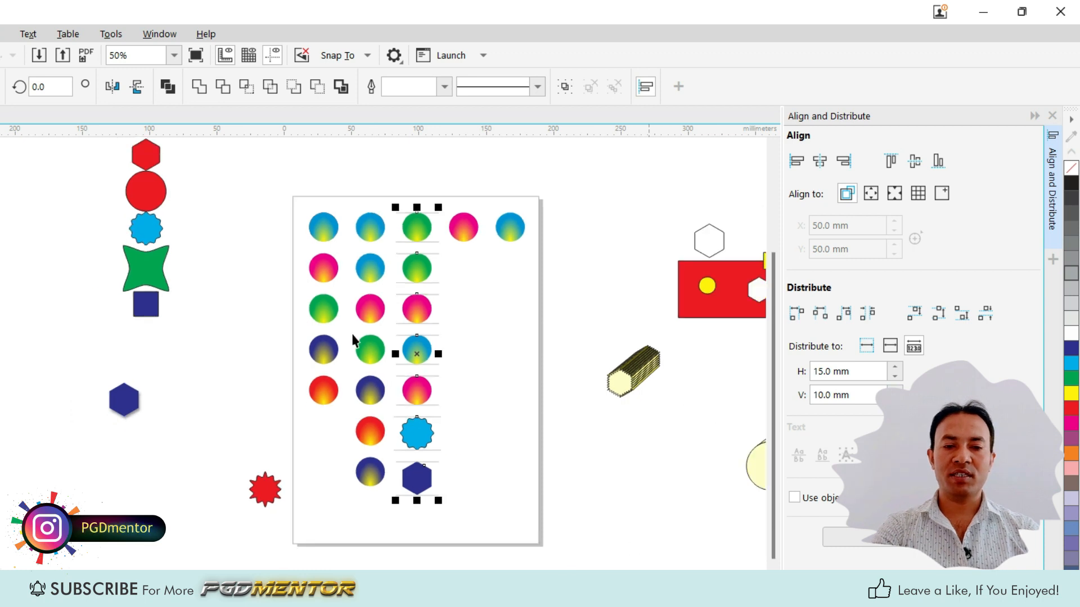